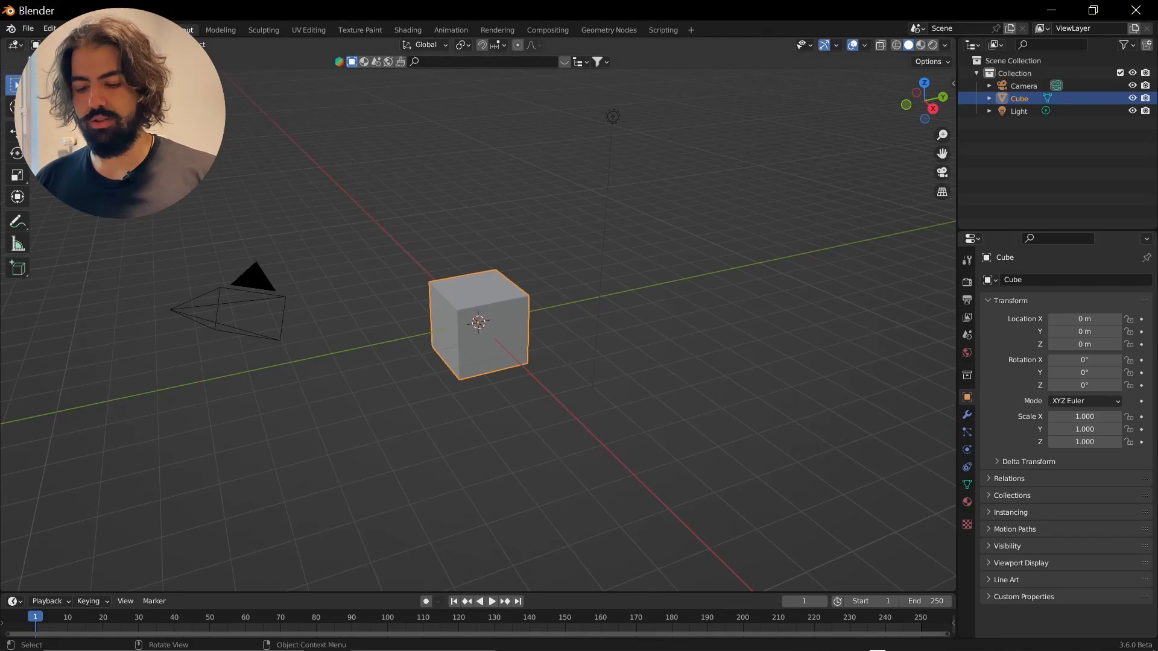
Delete all objects of the default scene.
key("a")
key("x")
key("Return")
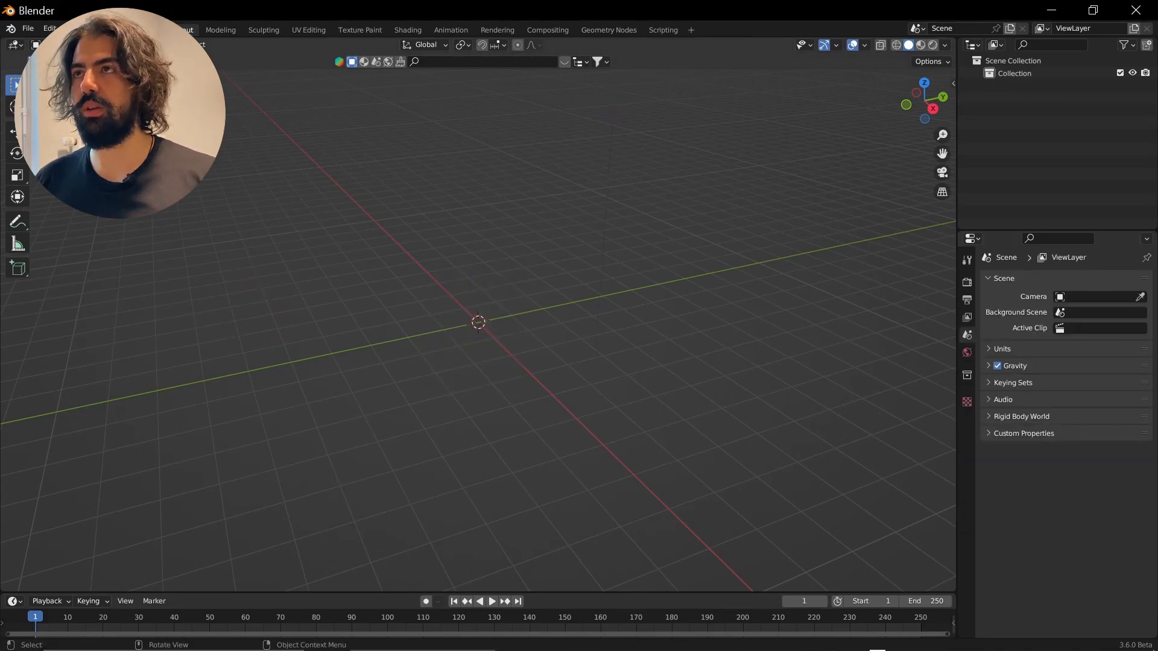
Enable the Screencast Keys overlay in the 3D viewport.
key("shift+a")
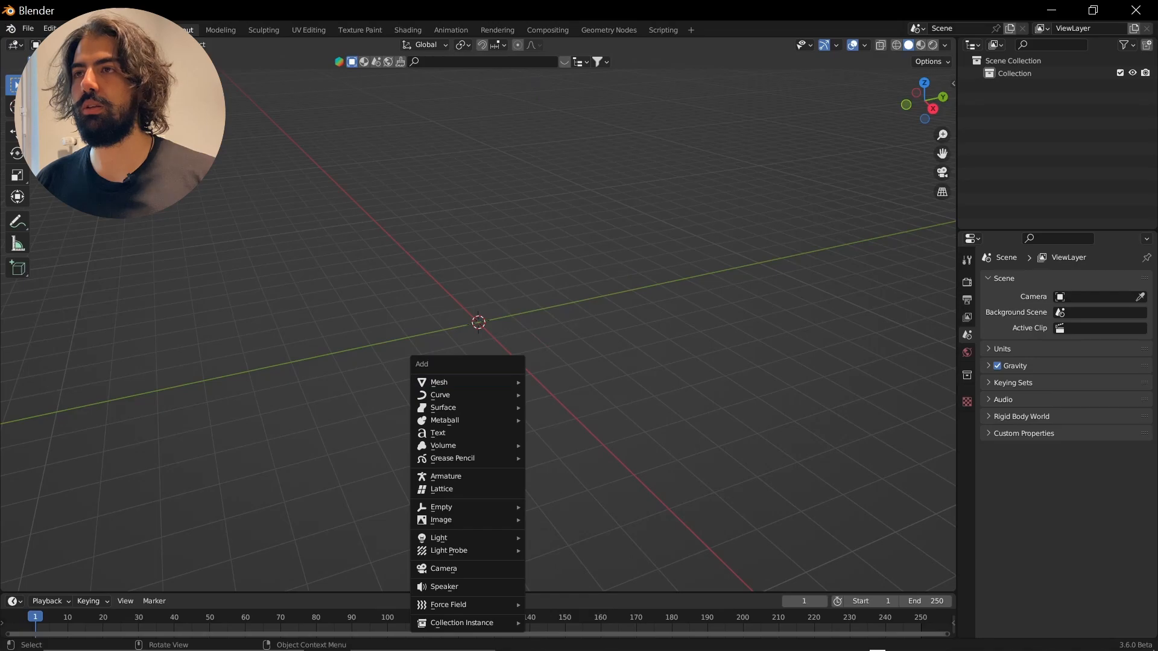
key("Escape")
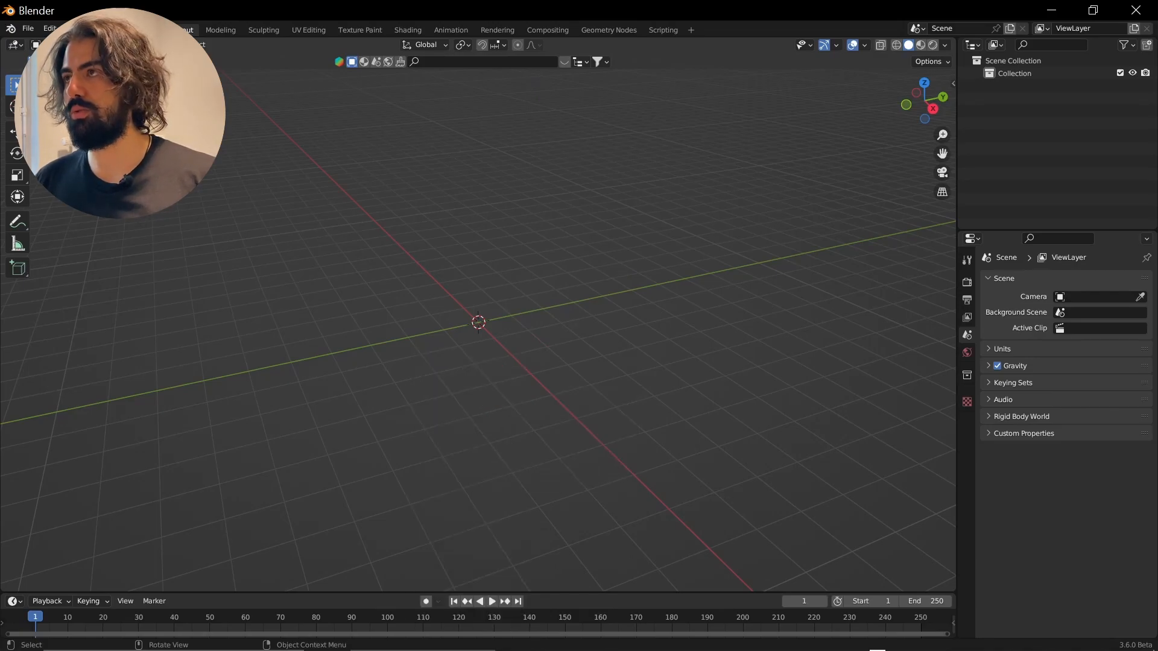
key("n")
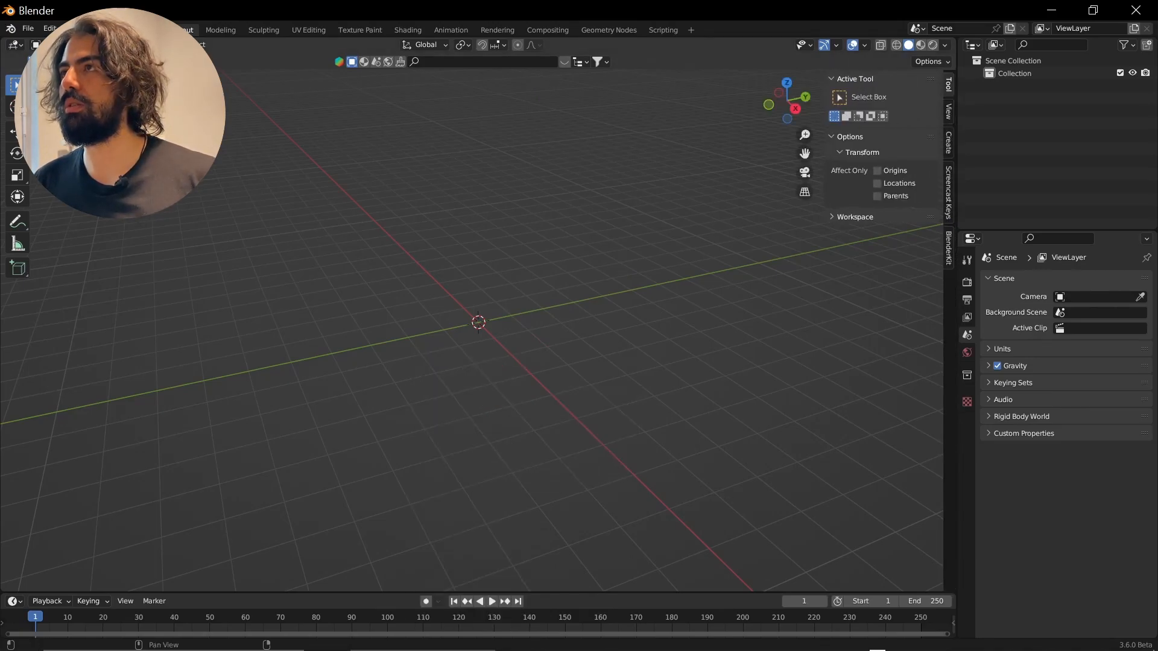
left_click(948, 193)
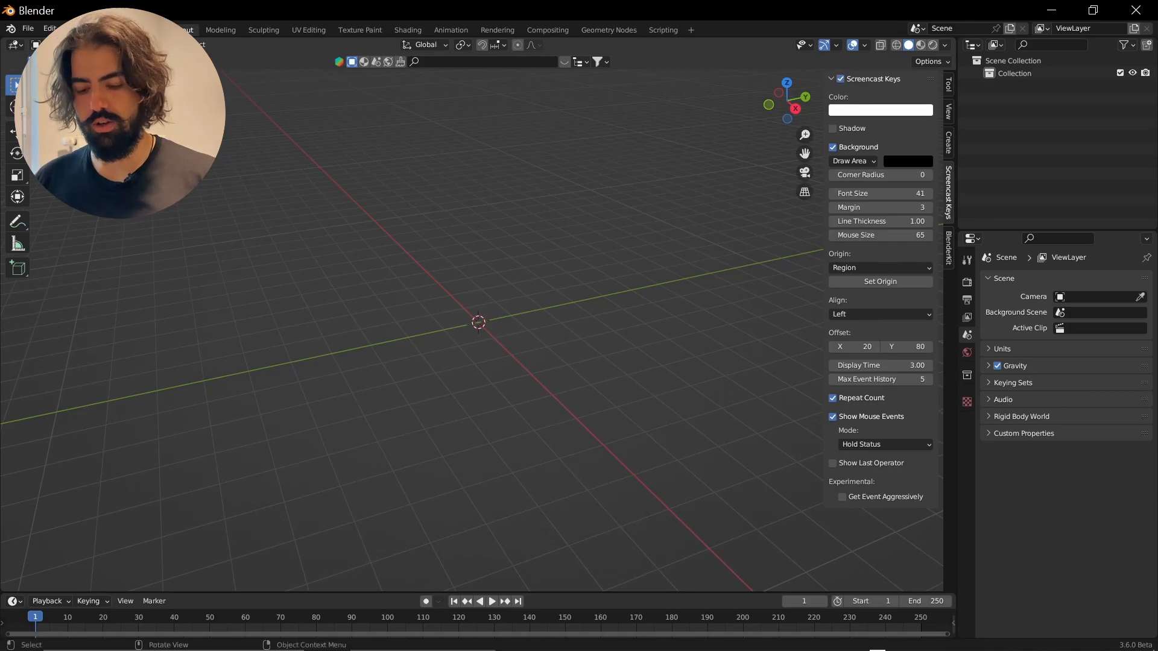
key("n")
Add a plane at the origin and enlarge its mesh in Edit Mode as a ground surface.
key("shift+a")
mouse_move(410, 307)
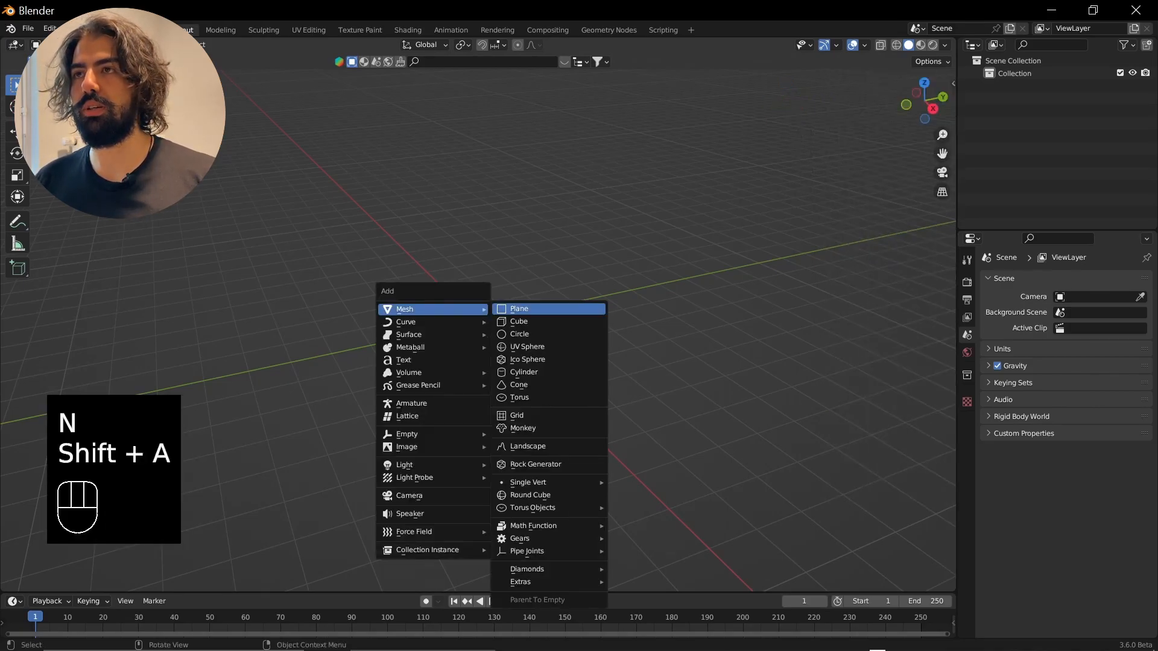
left_click(519, 307)
key("Tab")
key("s")
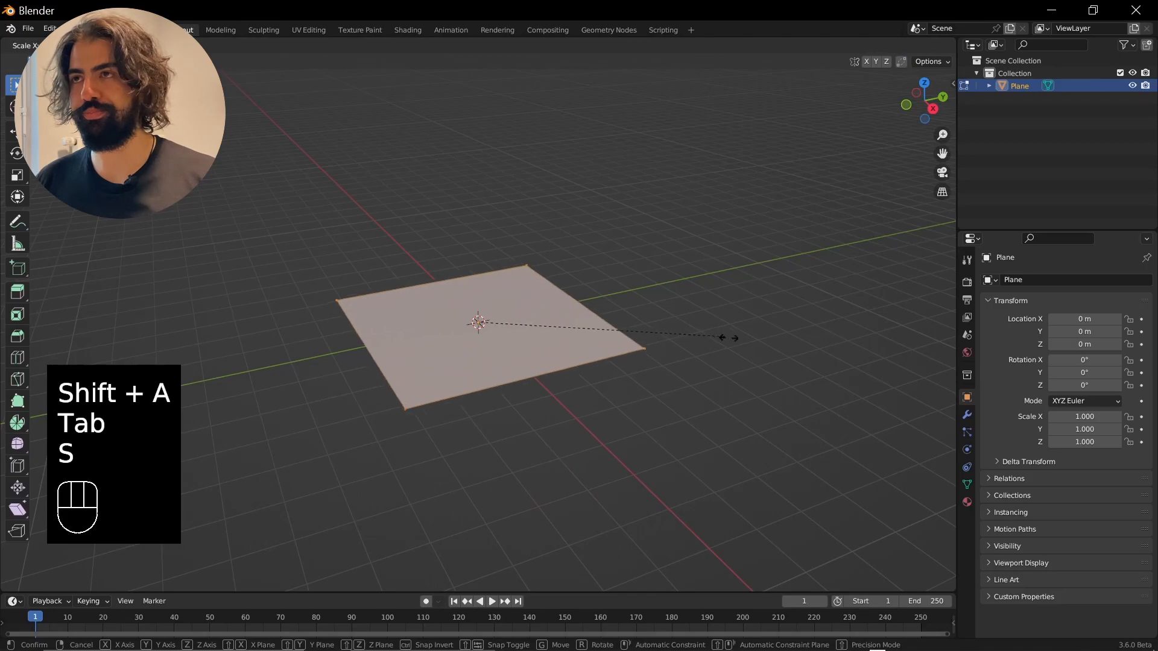
left_click(817, 343)
key("Tab")
Add a Monkey mesh and raise it along Z to about 0.86 m above the plane.
key("shift+a")
mouse_move(518, 359)
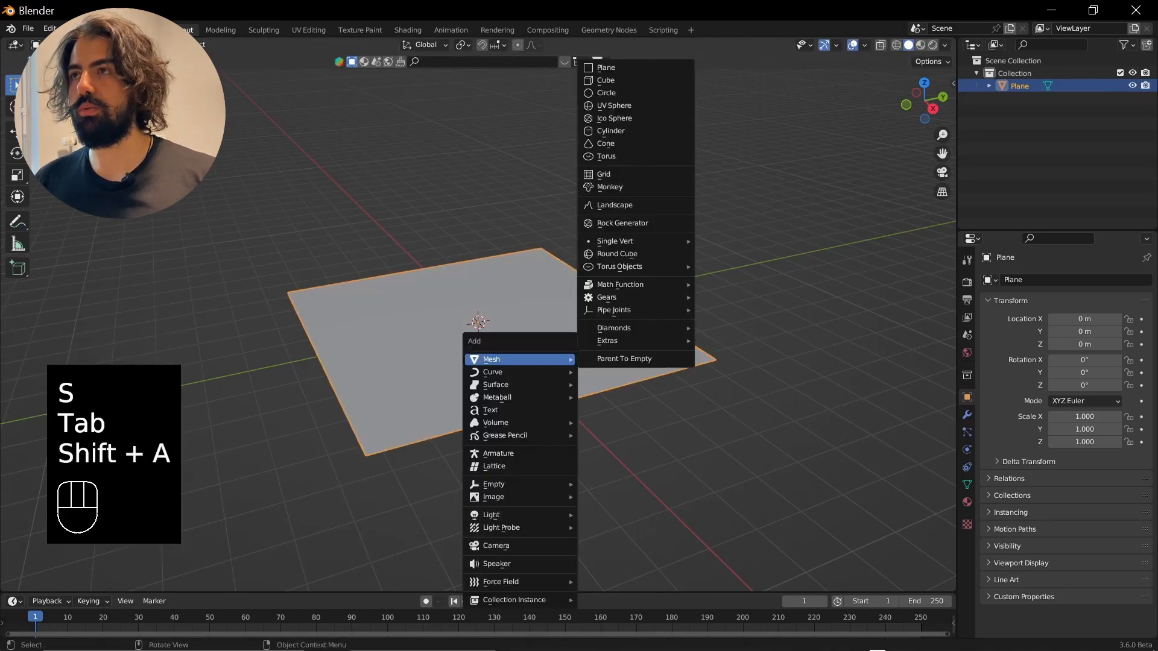
left_click(610, 187)
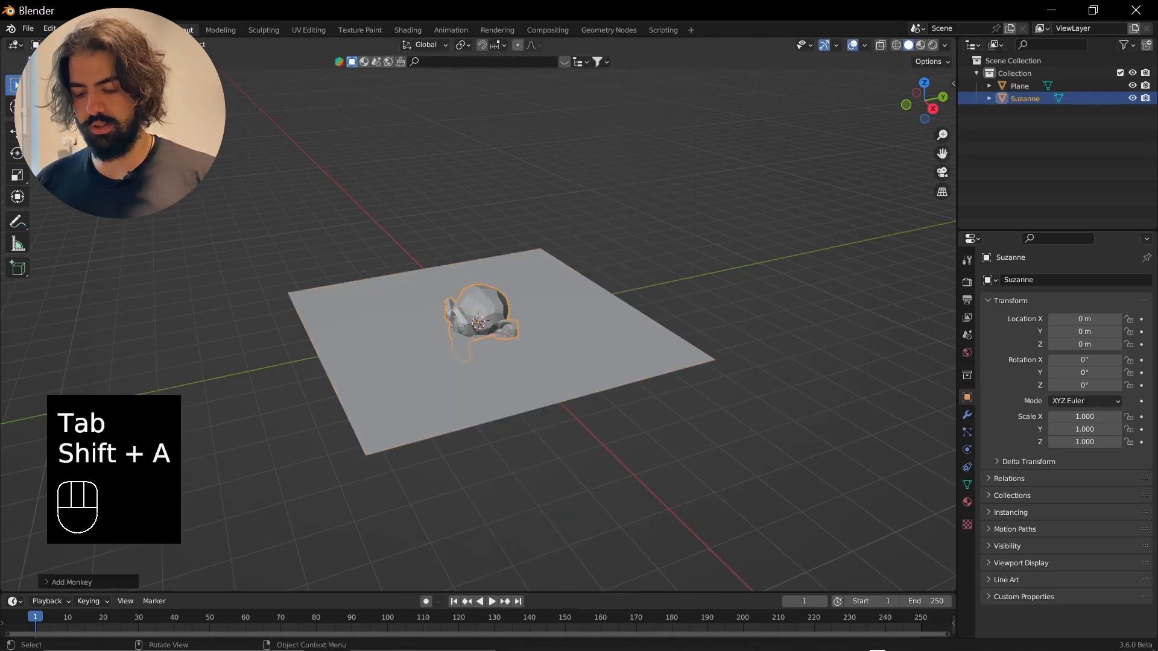
middle_click_drag(610, 187, 612, 132)
key("g")
key("r")
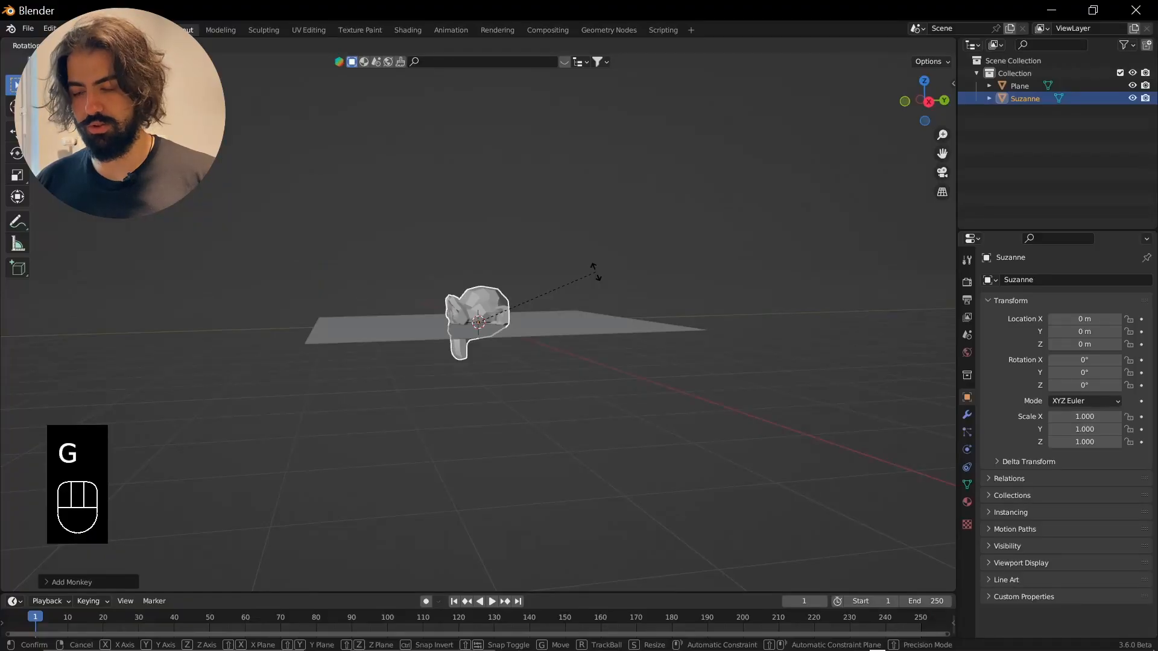
key("g")
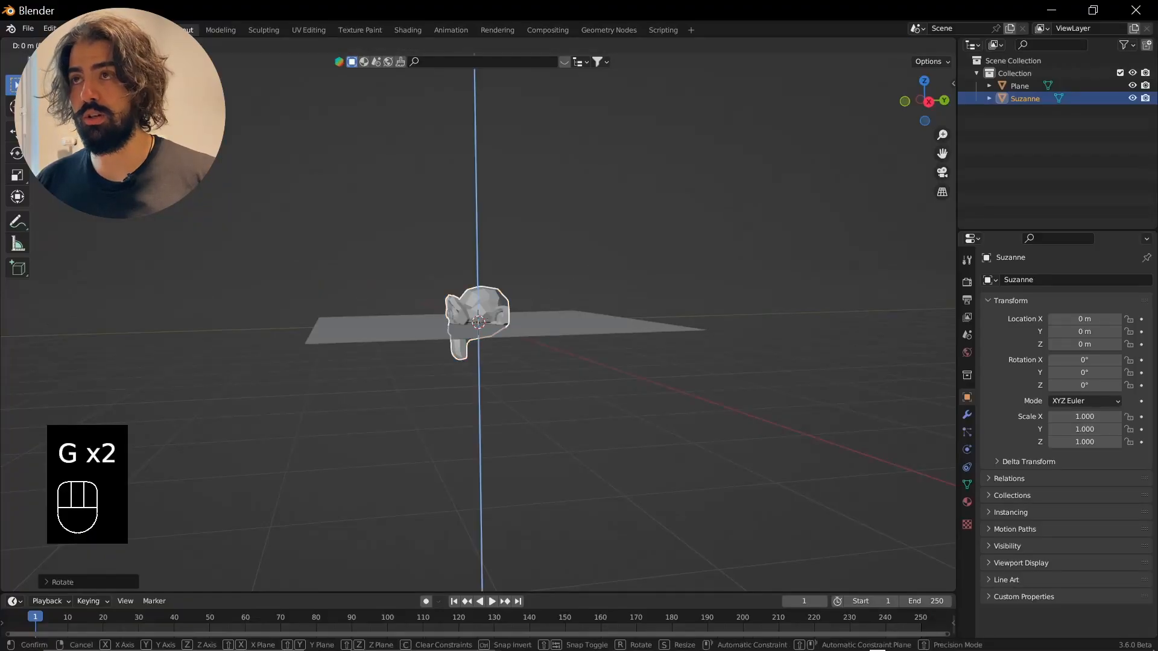
key("z")
left_click(603, 247)
Tilt the monkey to about -28.4° around X and lower it to about 0.58 m on Z.
key("r")
key("x")
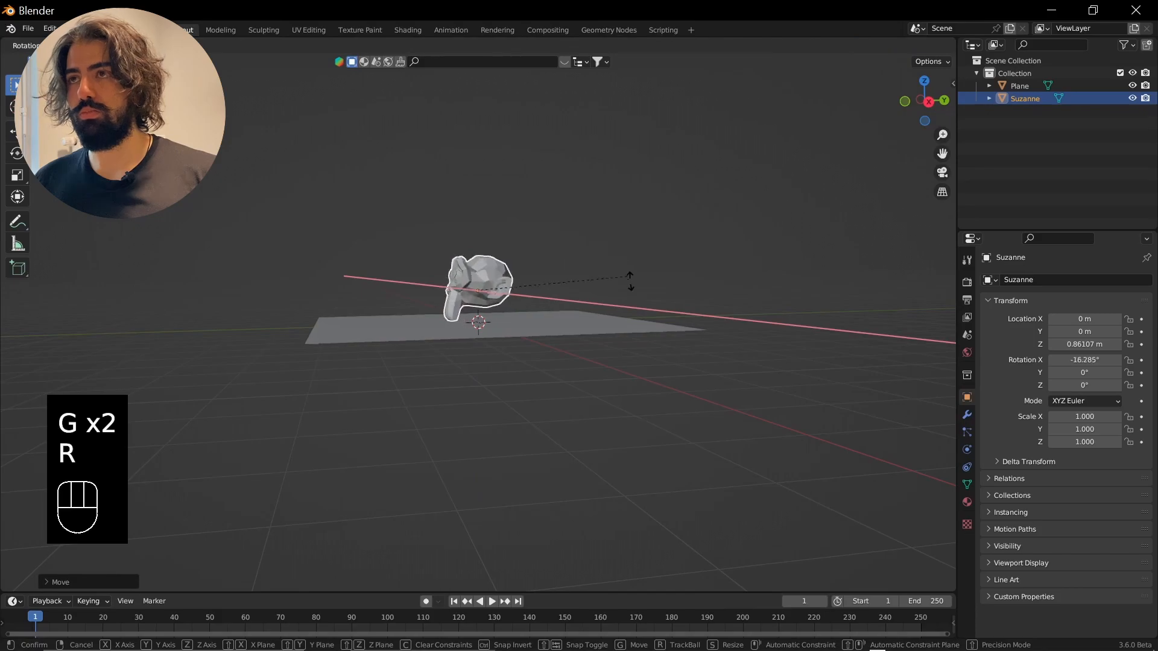
left_click(603, 241)
key("g")
key("z")
key("Return")
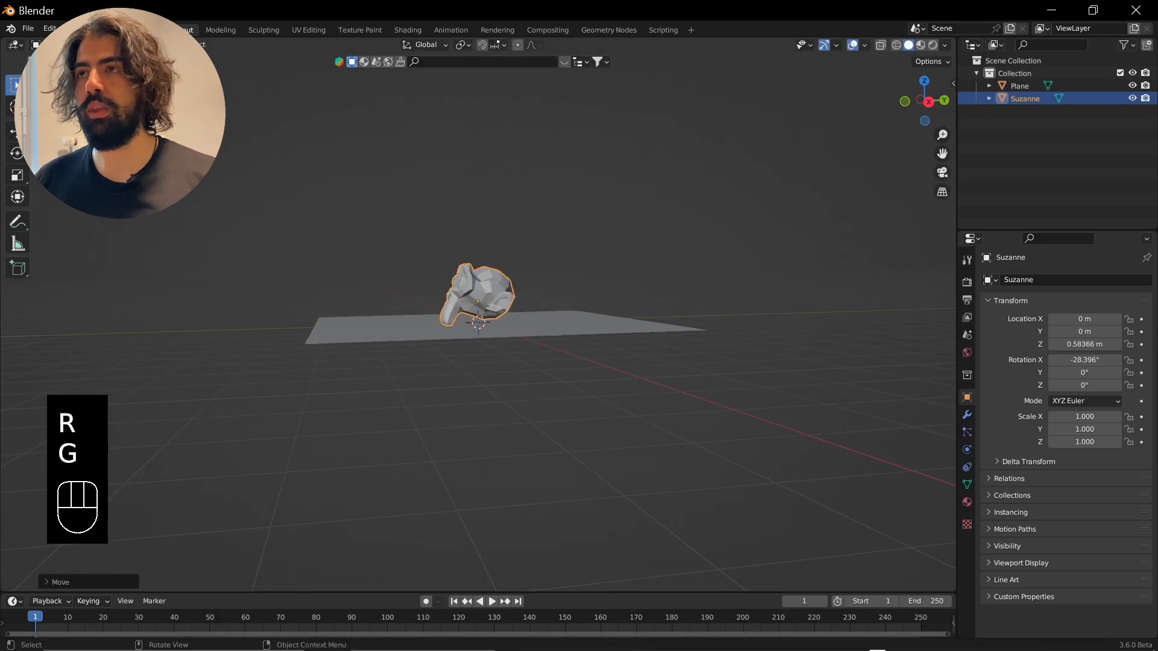
Add a cylinder and rotate it 90° around the Y axis.
scroll(476, 295, "up", 3)
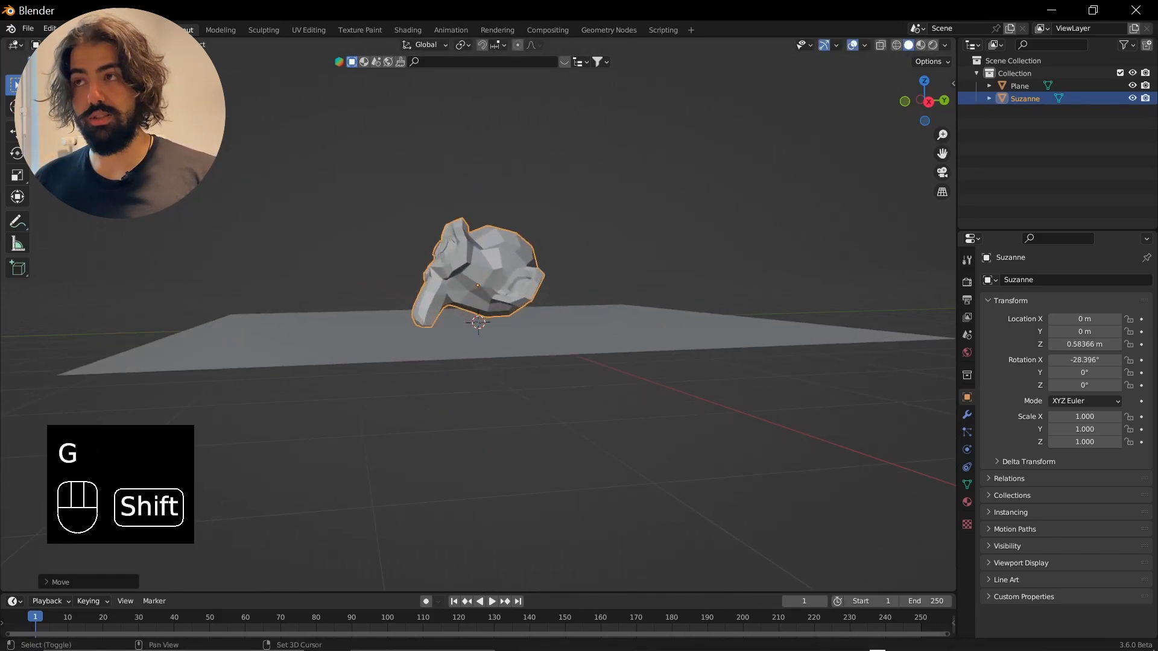
key("shift+a")
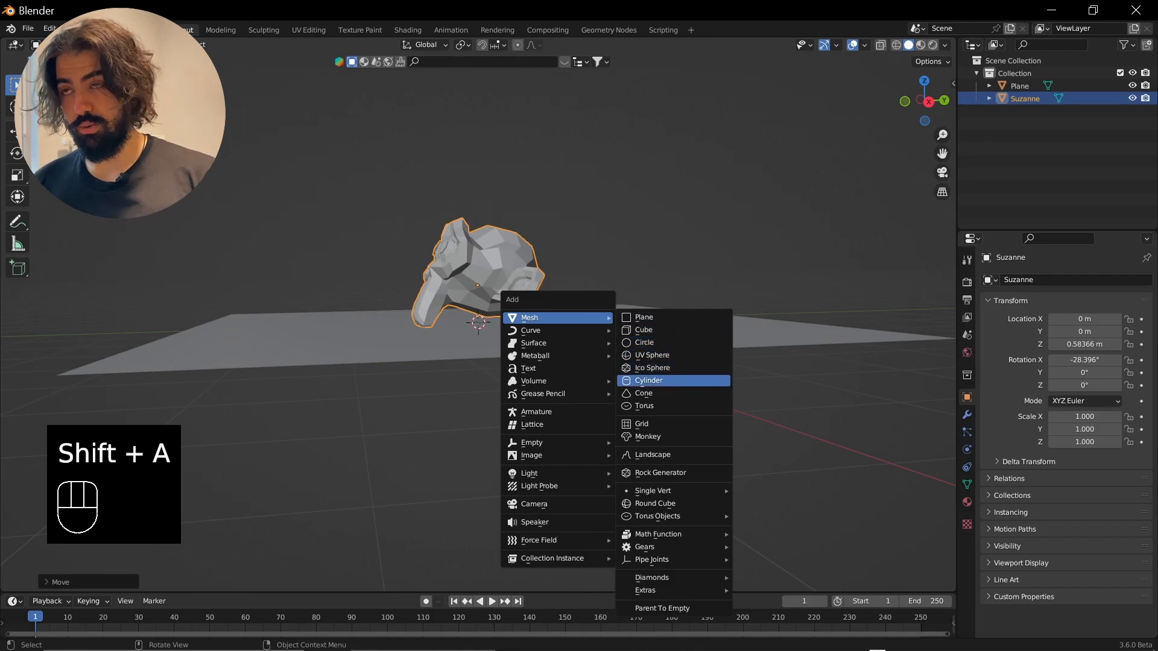
left_click(648, 380)
key("r")
key("x")
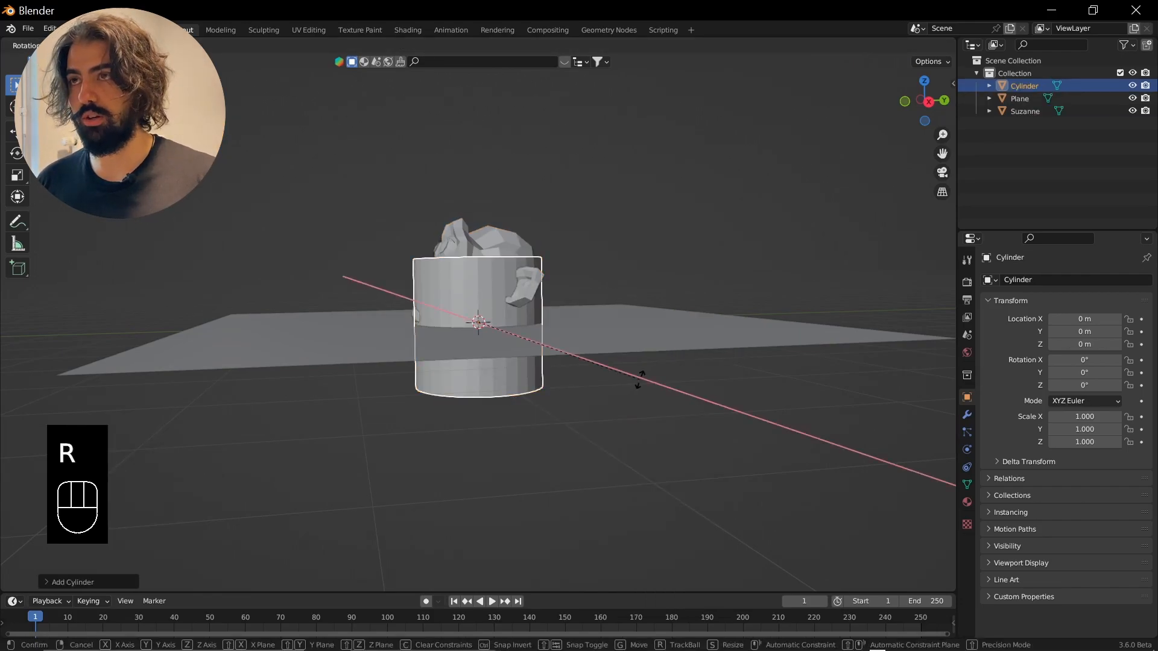
type("90")
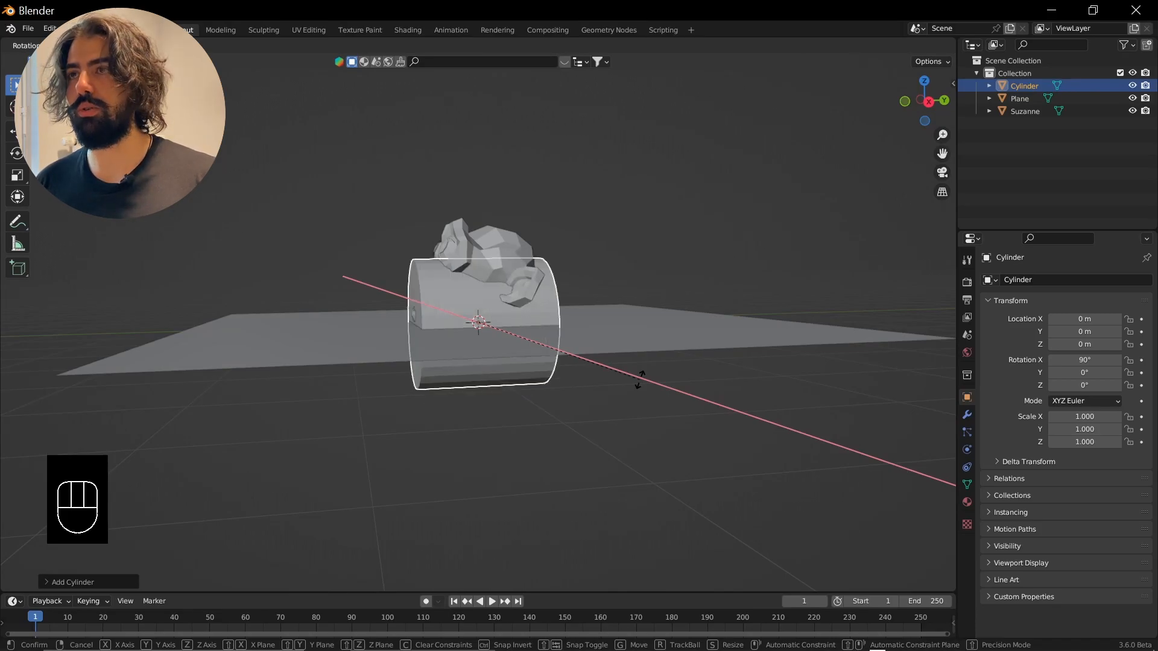
type("y")
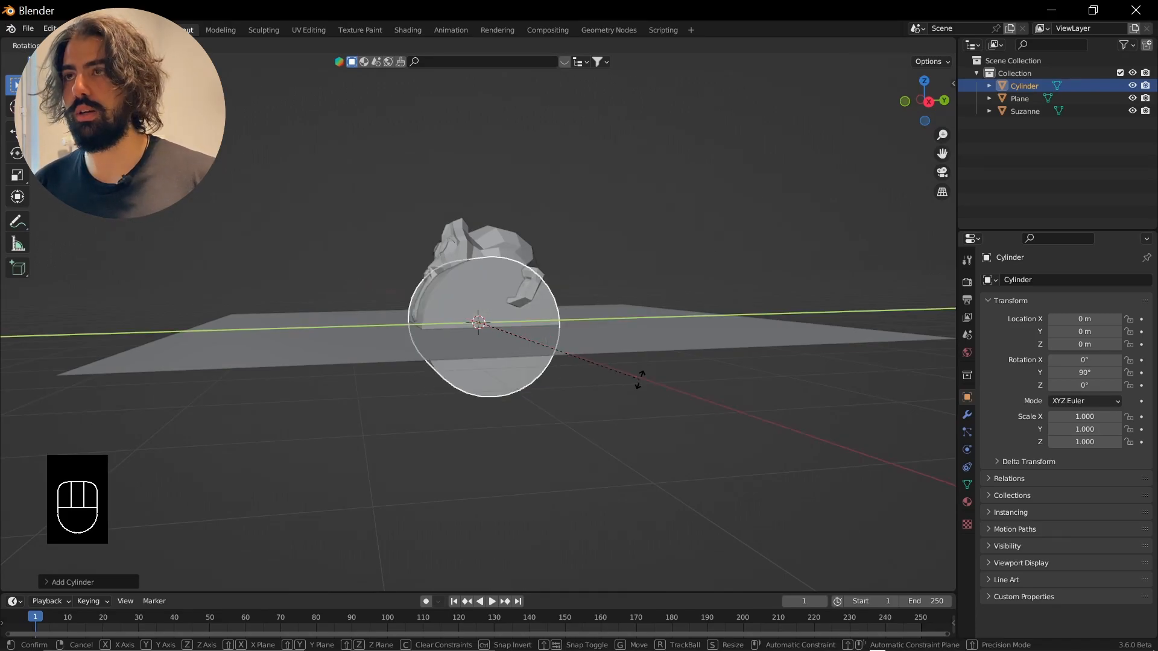
key("Return")
Move the cylinder behind the monkey to about 3.3 m on Y and 1.16 m on Z.
key("g")
key("y")
key("g")
key("z")
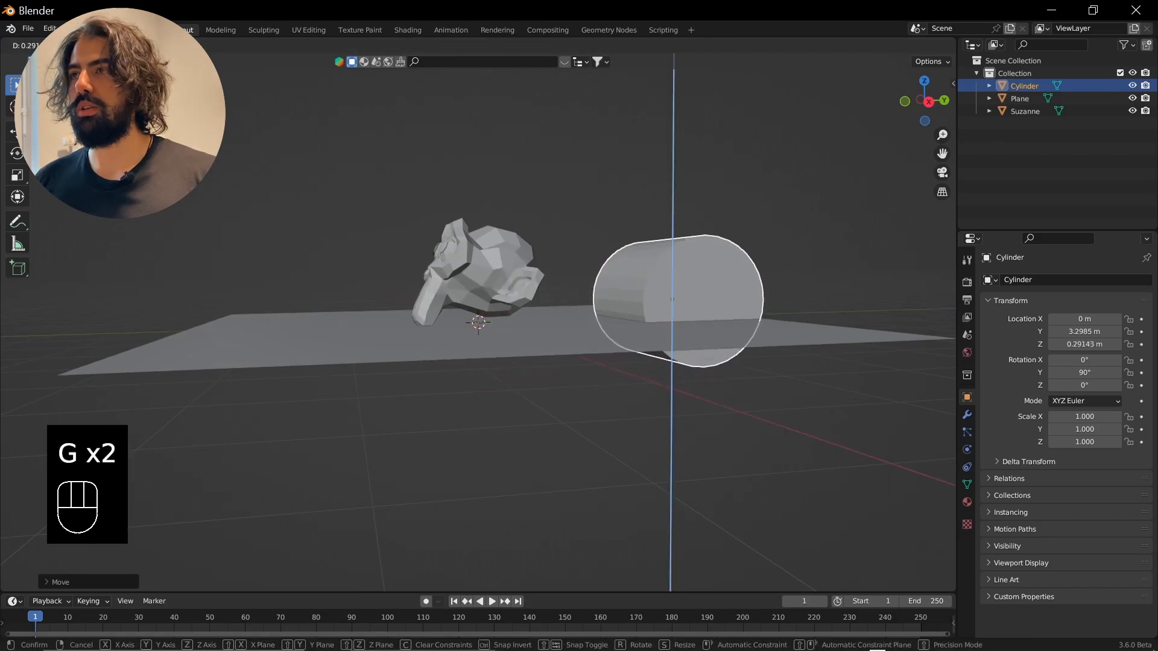
key("Return")
middle_click_drag(507, 326, 452, 326)
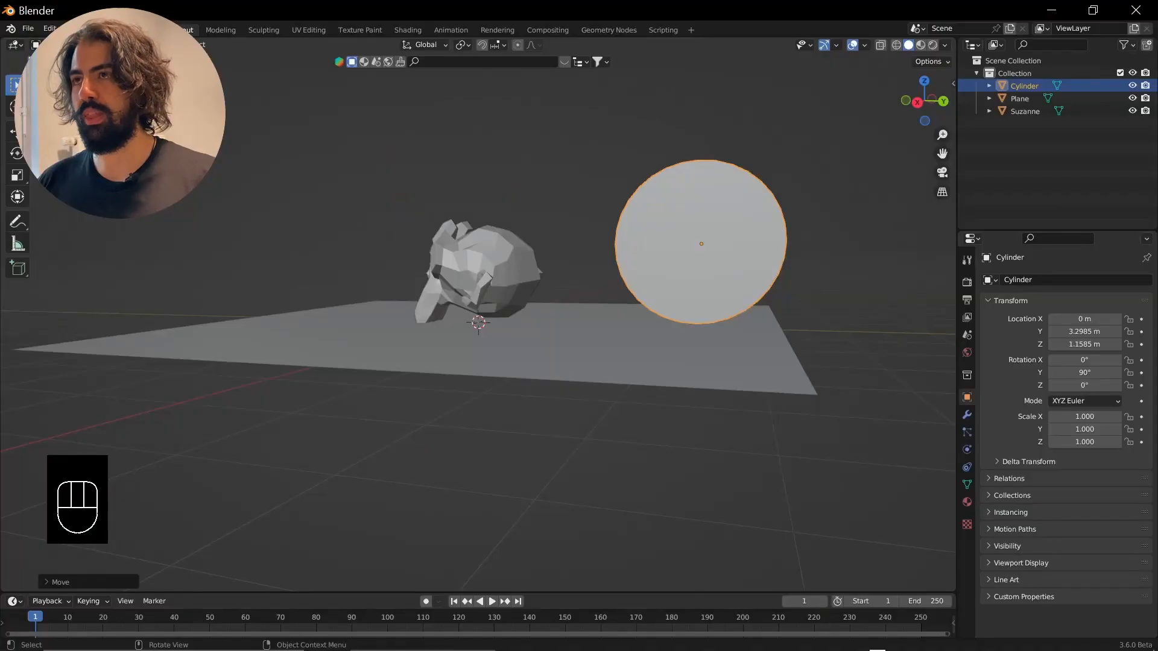
middle_click_drag(542, 302, 568, 295)
key("Tab")
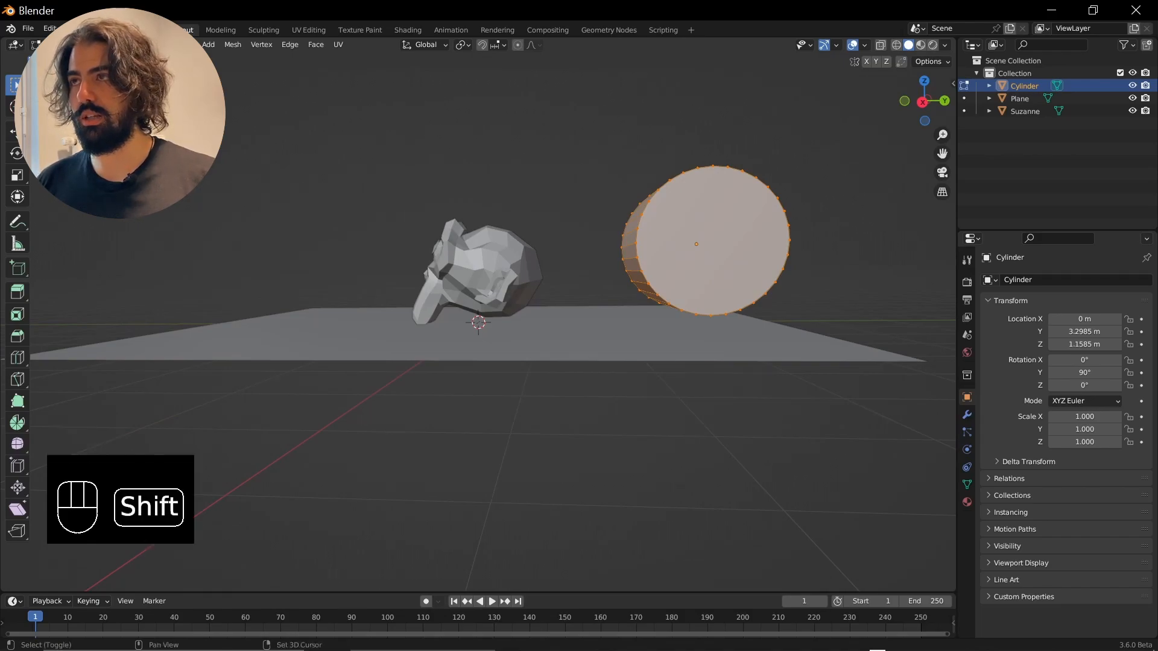
key("shift+x")
left_click(764, 294)
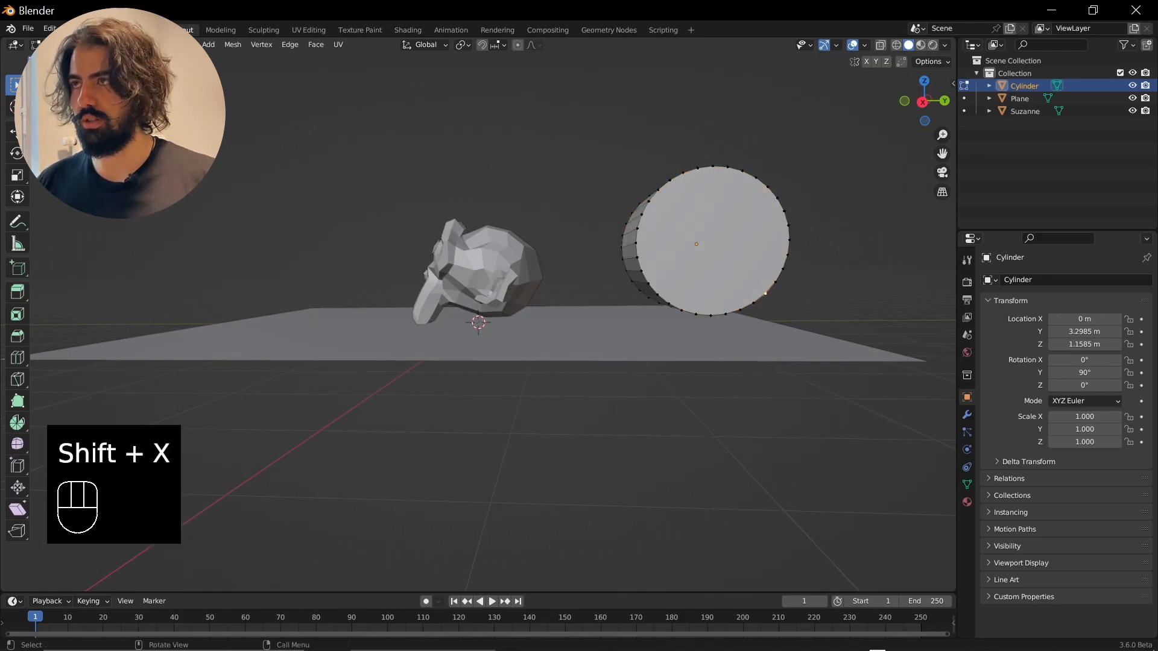
key("a")
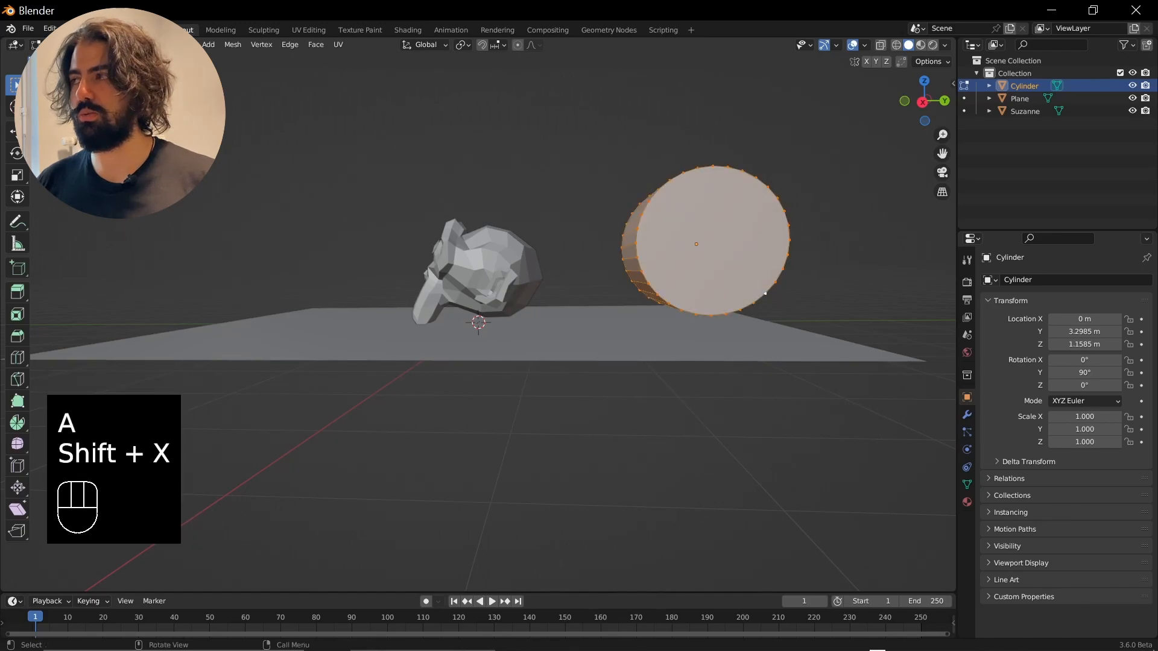
key("Escape")
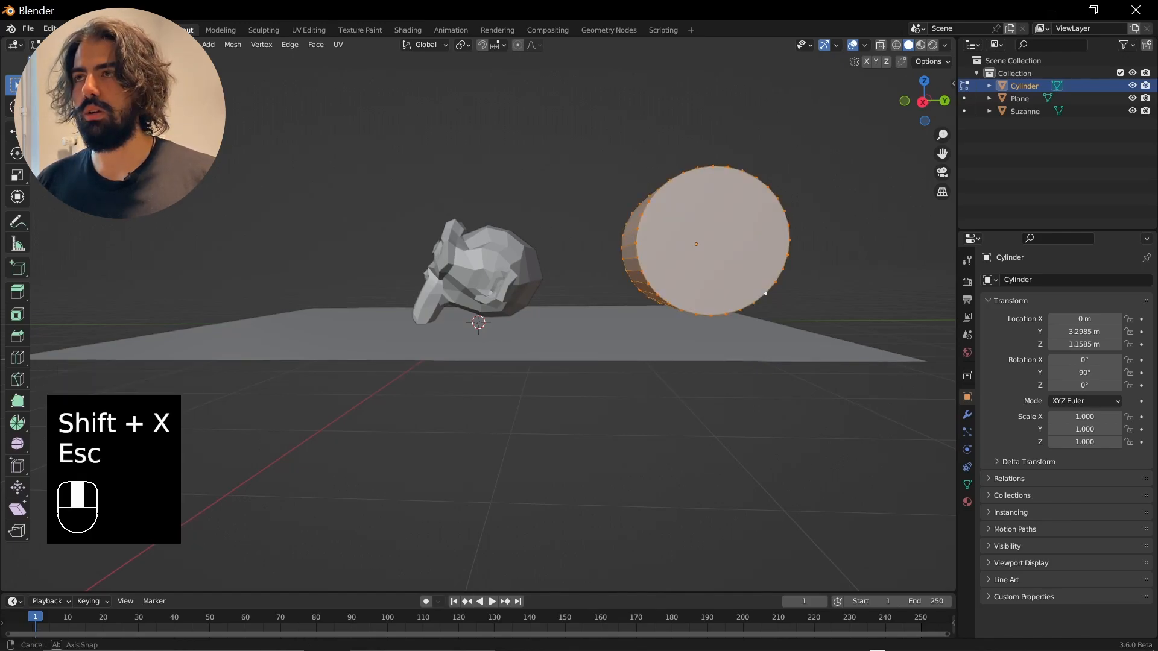
scroll(629, 309, "down", 4)
key("Tab")
Scale the cylinder's whole mesh down in Edit Mode along Y and Z only, making it a thin rod.
scroll(479, 323, "up", 5)
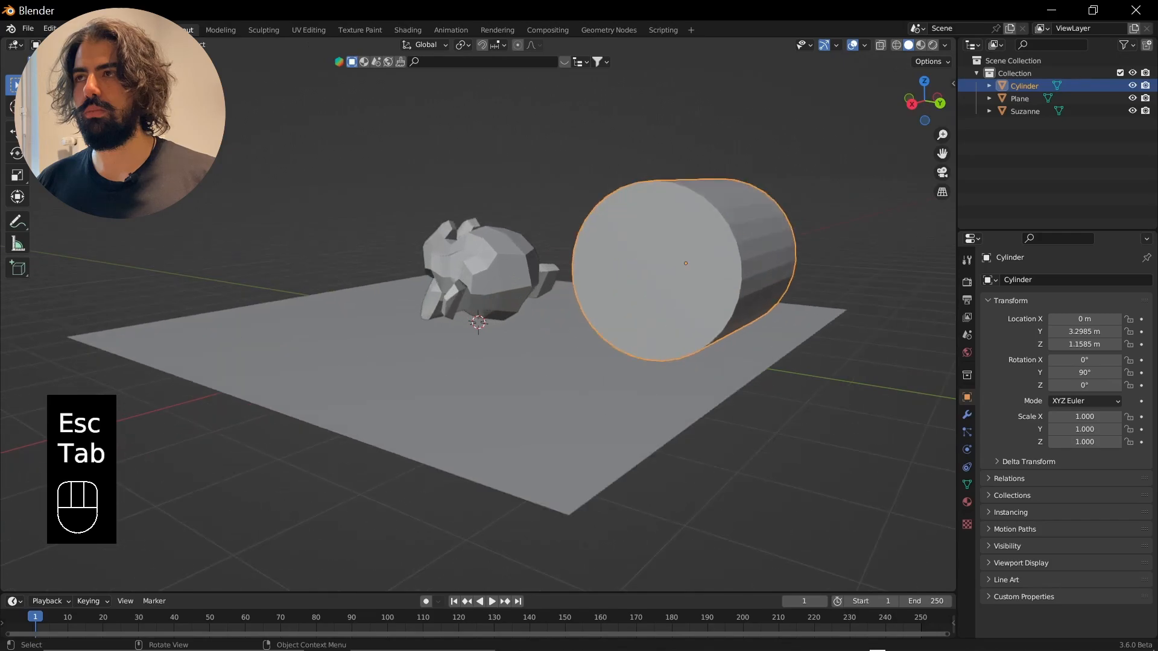
key("Tab")
key("s")
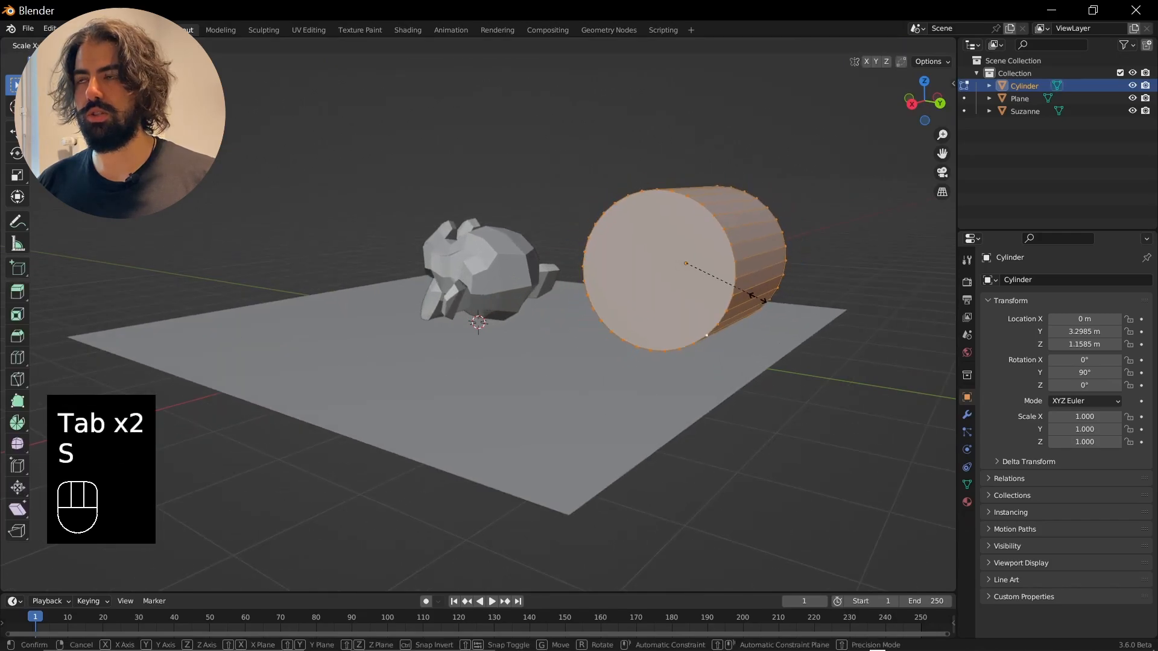
middle_click(727, 294, "shift")
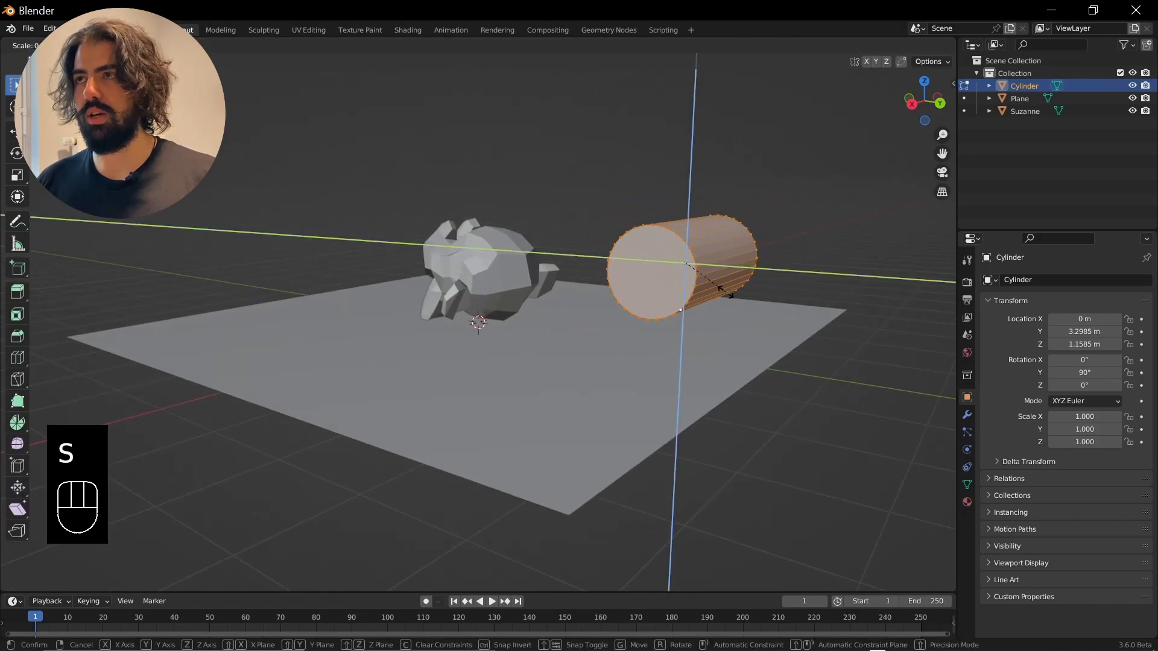
left_click(687, 278)
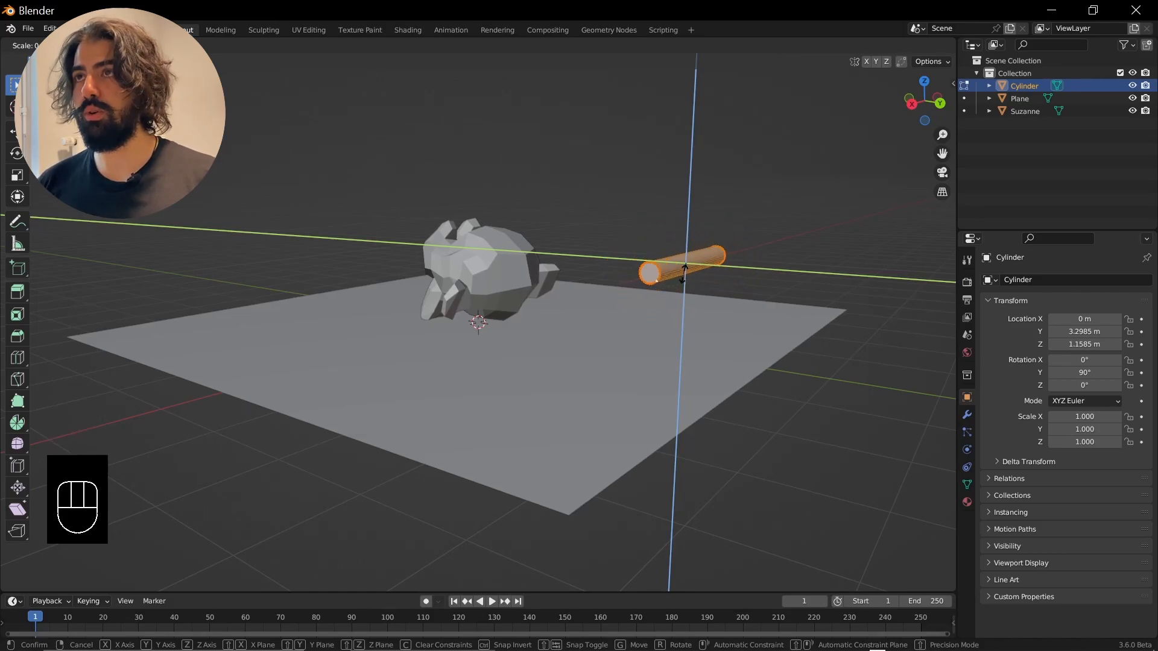
key("Tab")
Bring the rod close behind the monkey's head at about 1.4 m on Y and lengthen its mesh along X.
key("KP_7")
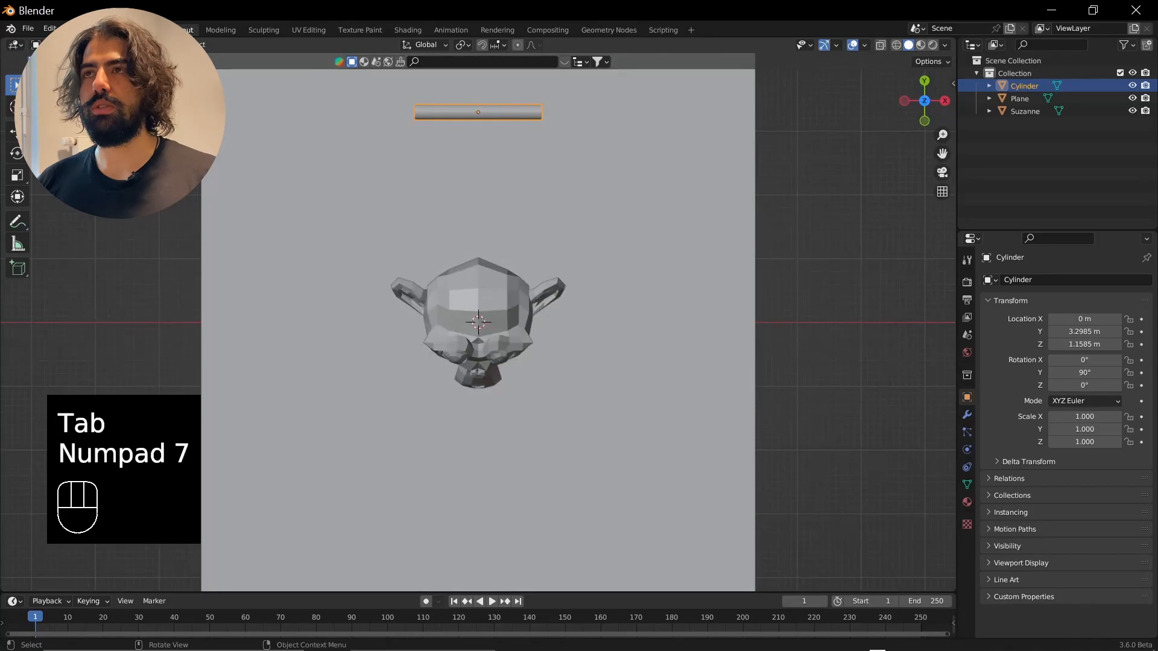
key("g")
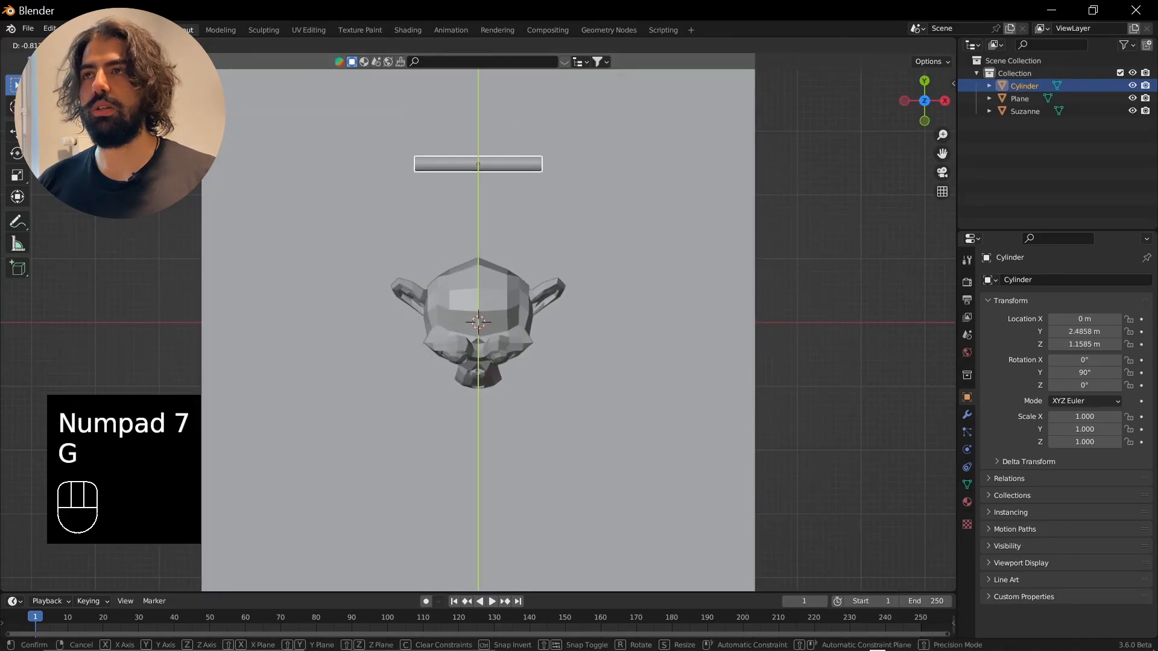
left_click(662, 395)
key("Tab")
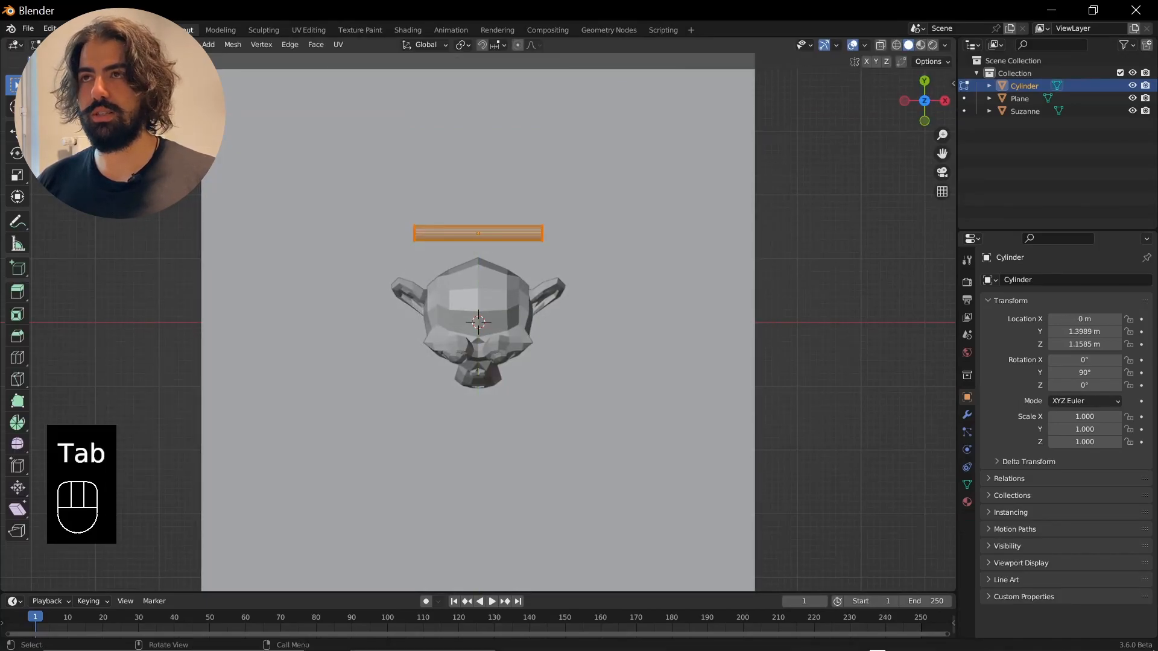
key("s")
key("x")
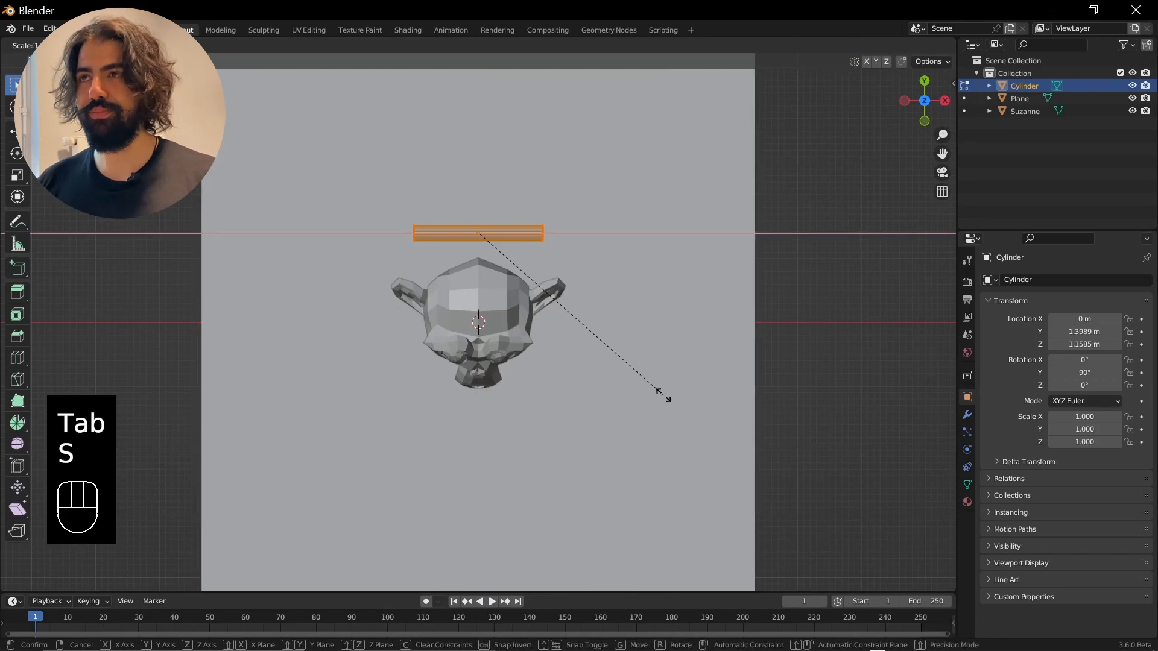
left_click(797, 396)
key("Tab")
Move the cylinder away from the monkey's head to about 3.39 m on Y and 1.13 m on Z.
middle_click_drag(798, 396, 640, 323)
key("KP_3")
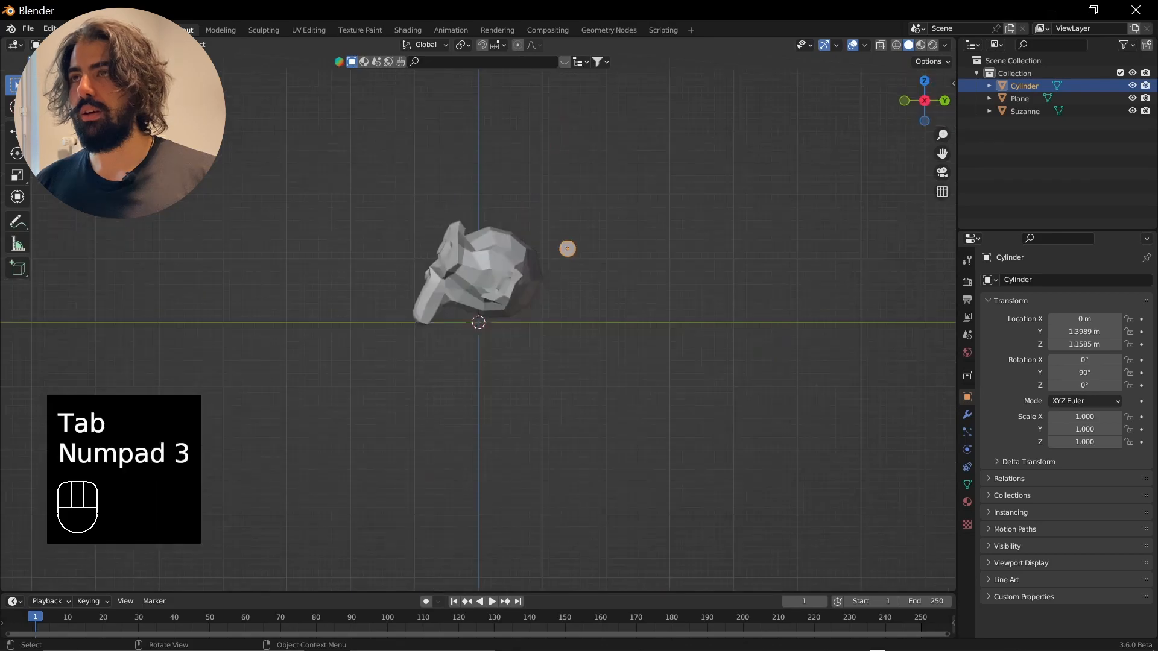
key("g")
key("y")
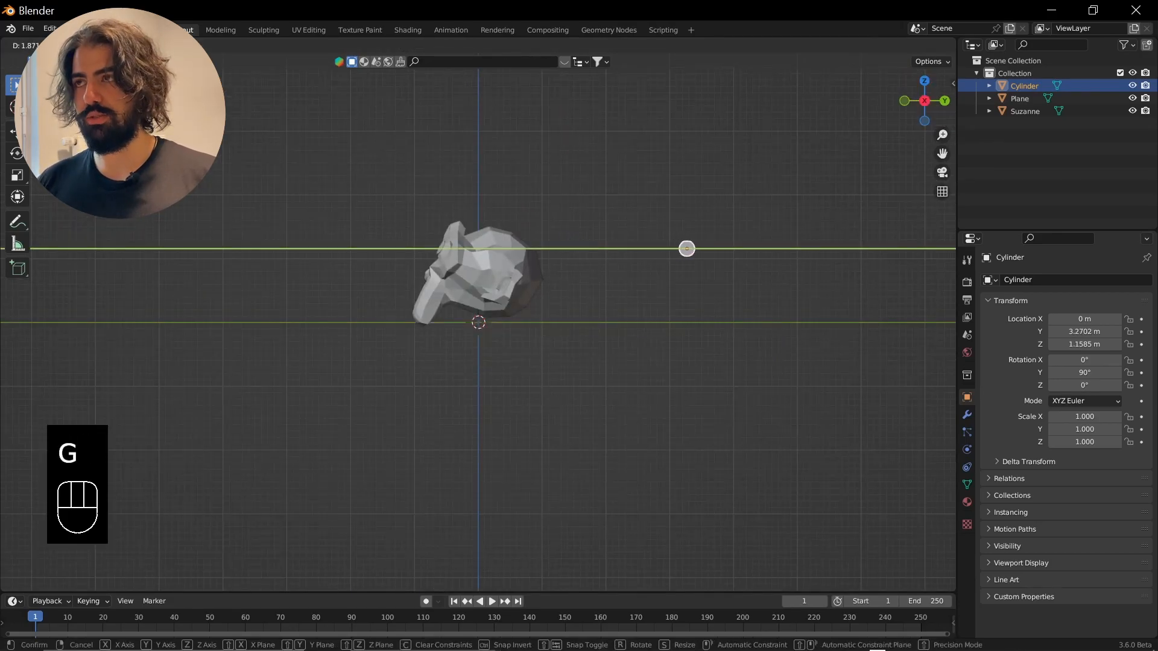
left_click(693, 248)
key("g")
key("z")
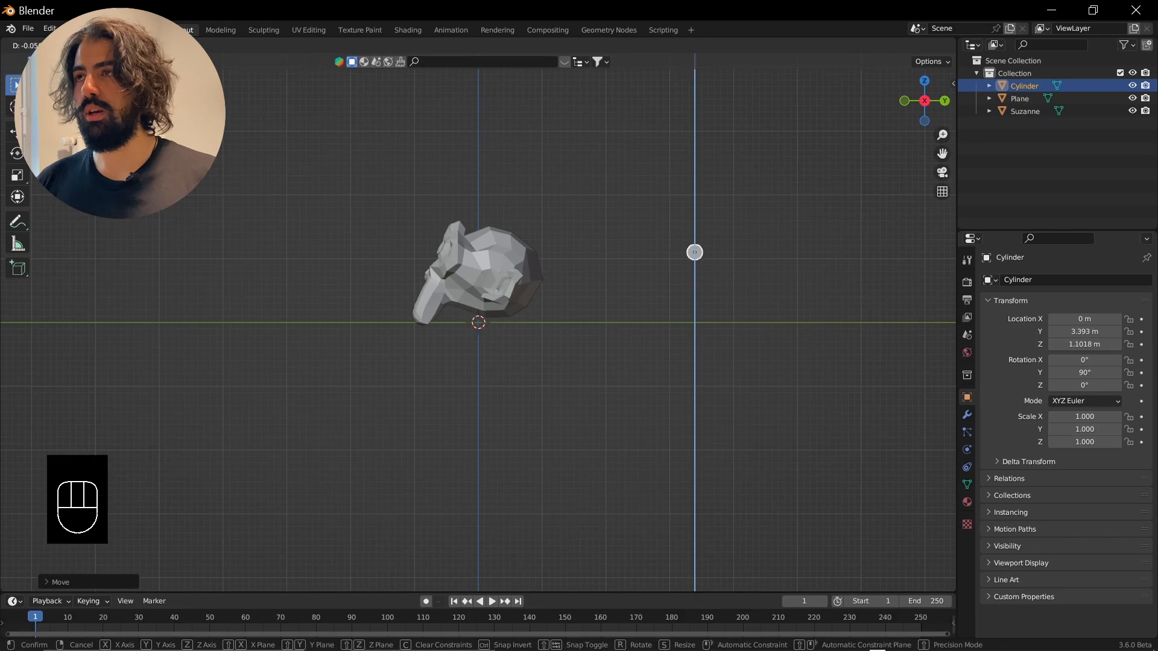
left_click(695, 251)
Add a second plane at the scene's centre and raise it above the monkey's head to about 1.71 m on Z.
middle_click_drag(694, 251, 708, 250)
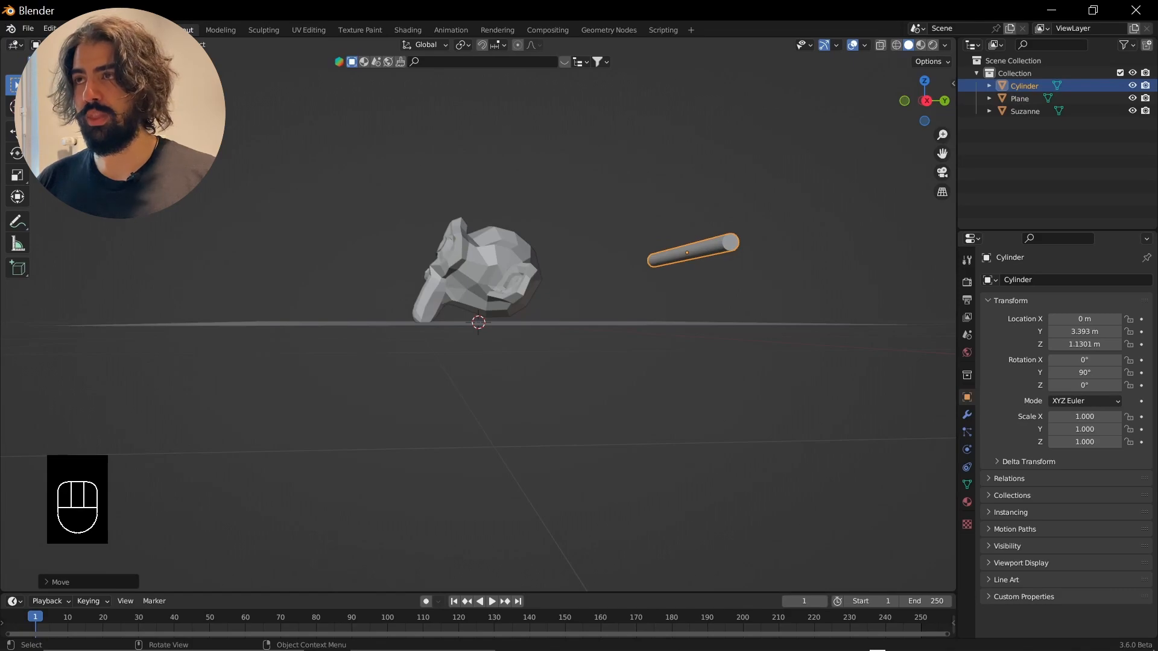
middle_click_drag(709, 251, 734, 320)
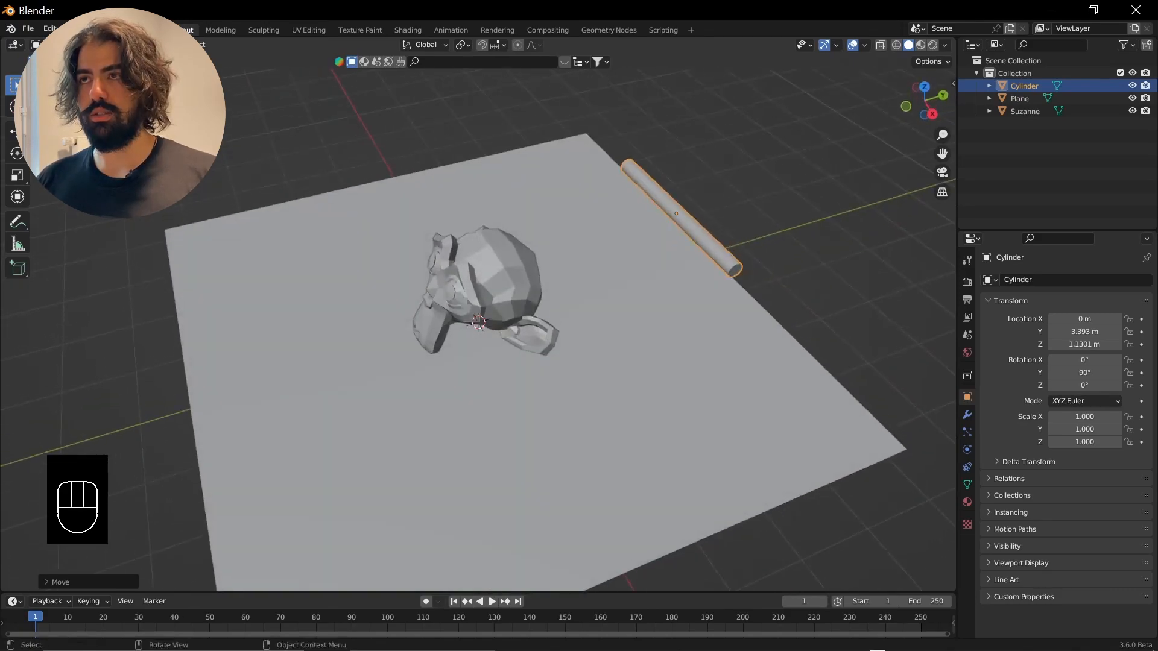
key("shift+a")
mouse_move(414, 284)
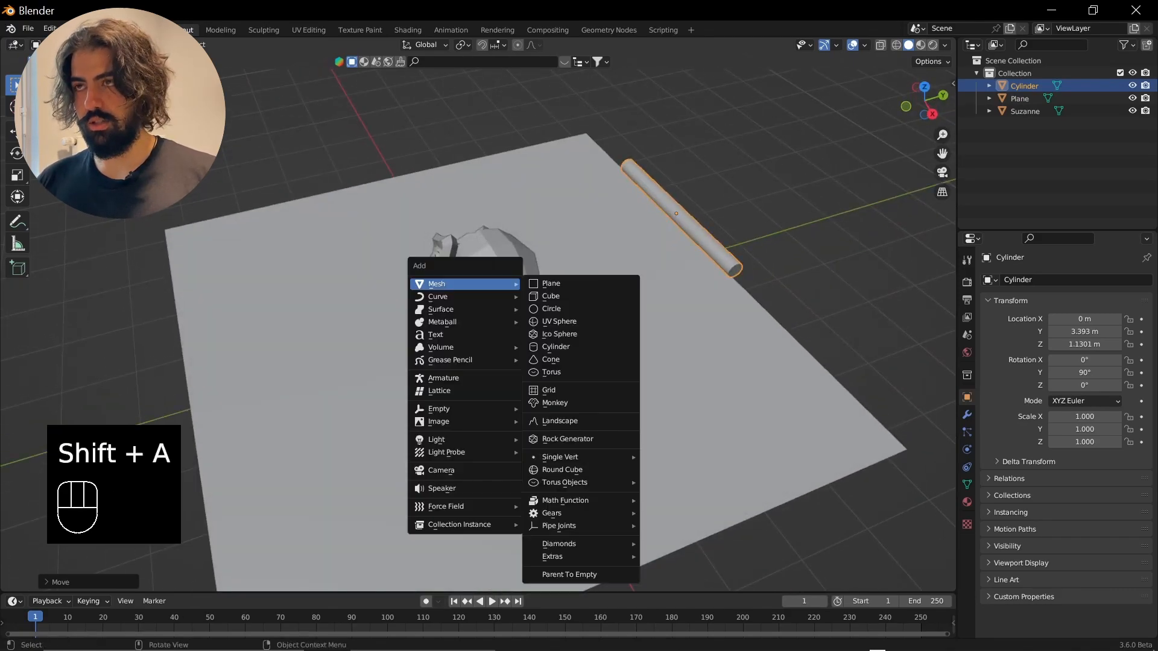
left_click(551, 285)
key("g")
key("z")
key("Return")
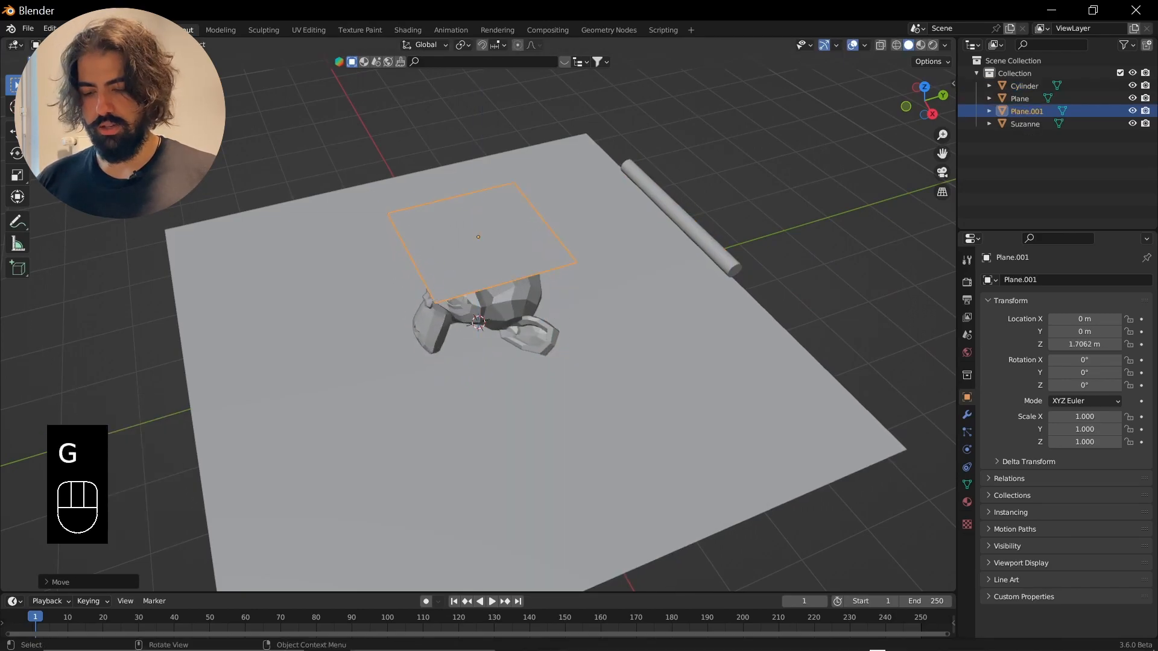
Lengthen the new plane's mesh along Y, moving its back edge over the rod and its front edge about 1.4 m forward.
key("KP_7")
key("Tab")
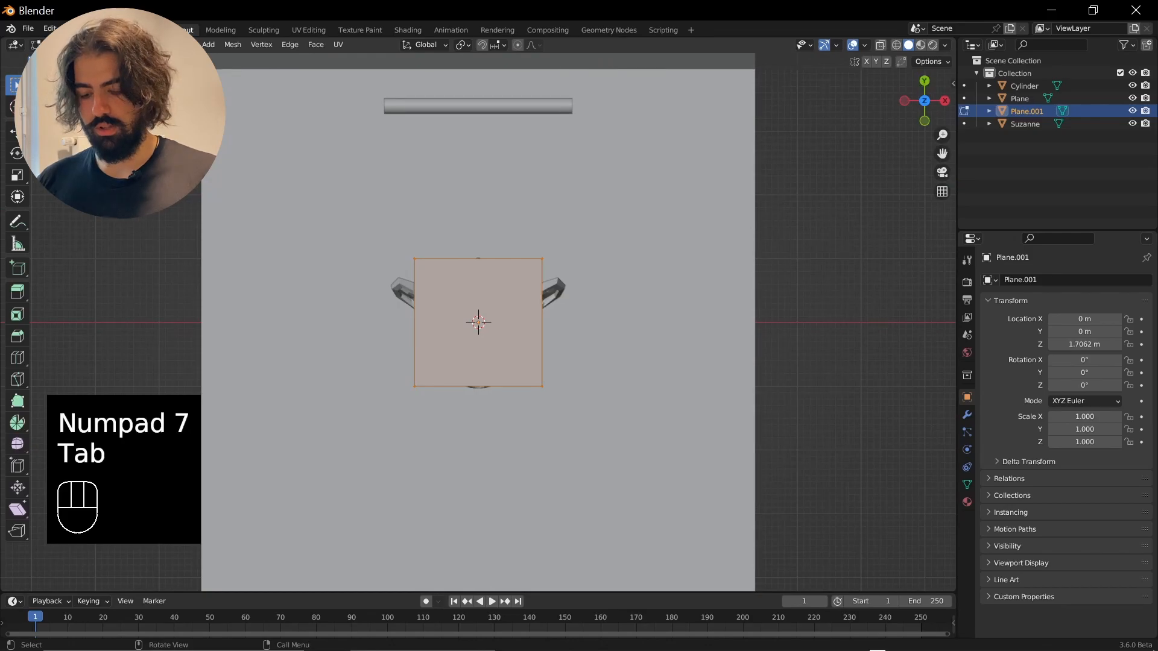
key("2")
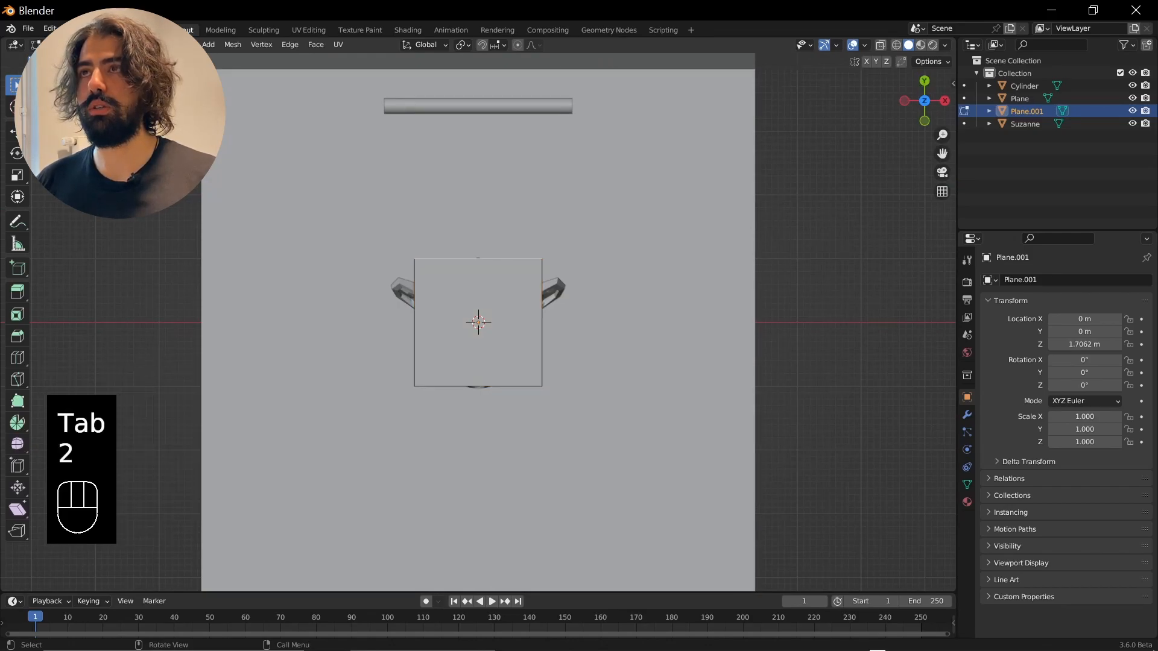
key("g")
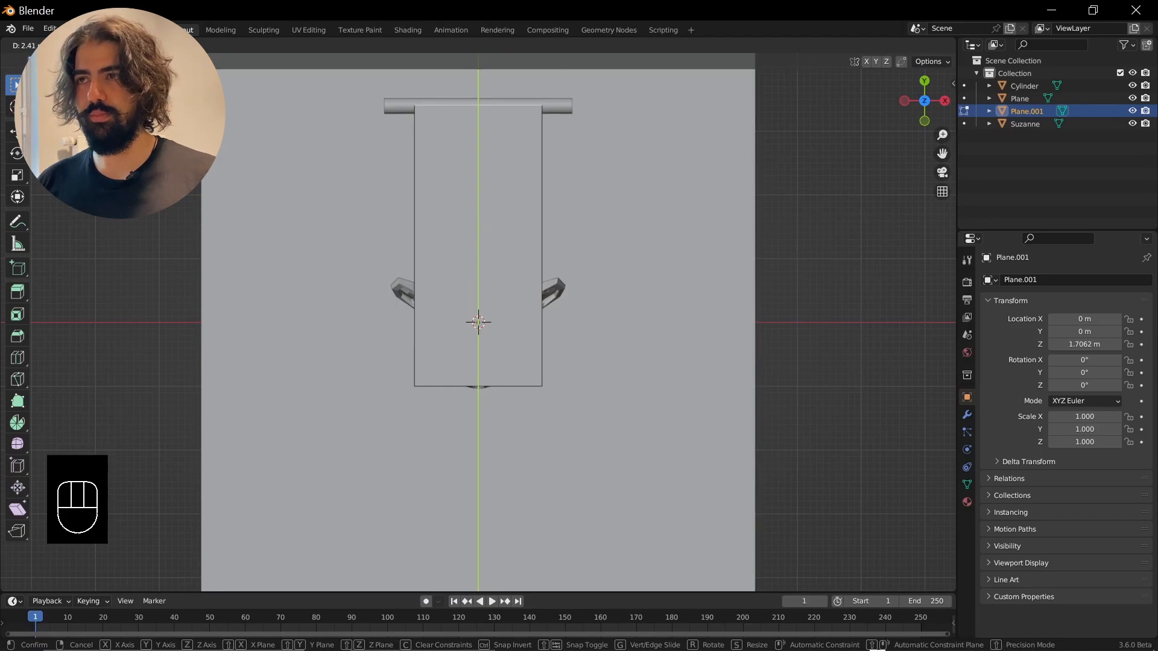
left_click(478, 103)
left_click(478, 386)
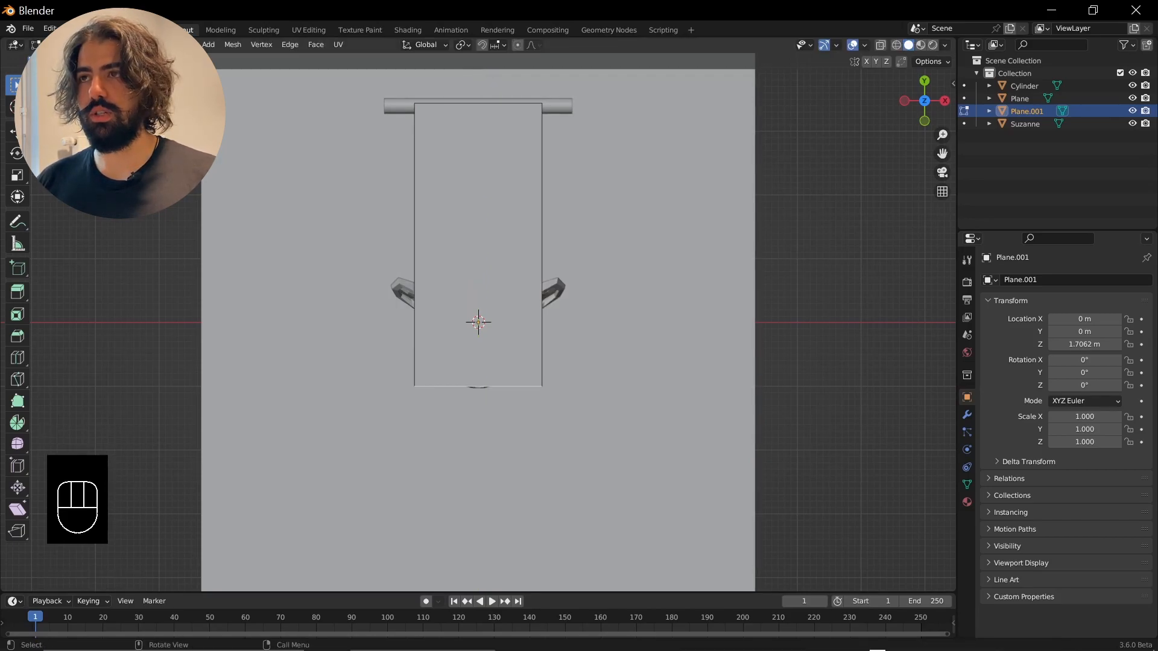
key("g")
key("y")
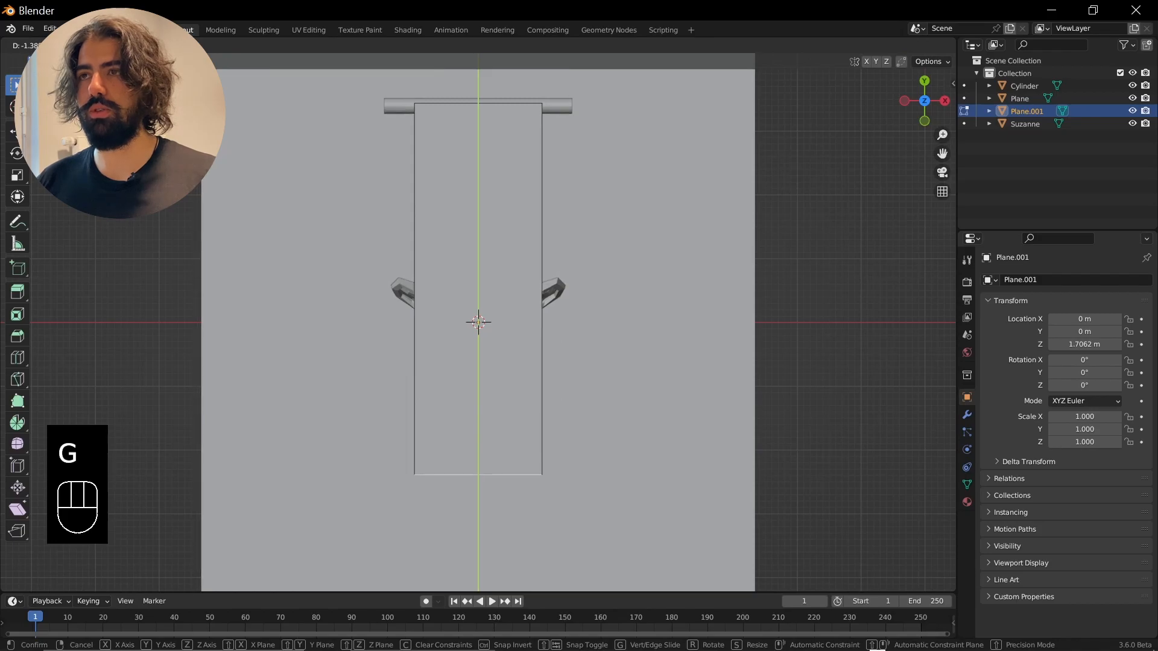
left_click(510, 442)
Scale the new plane's whole mesh along X until it is almost as wide as the rod.
key("a")
key("s")
key("x")
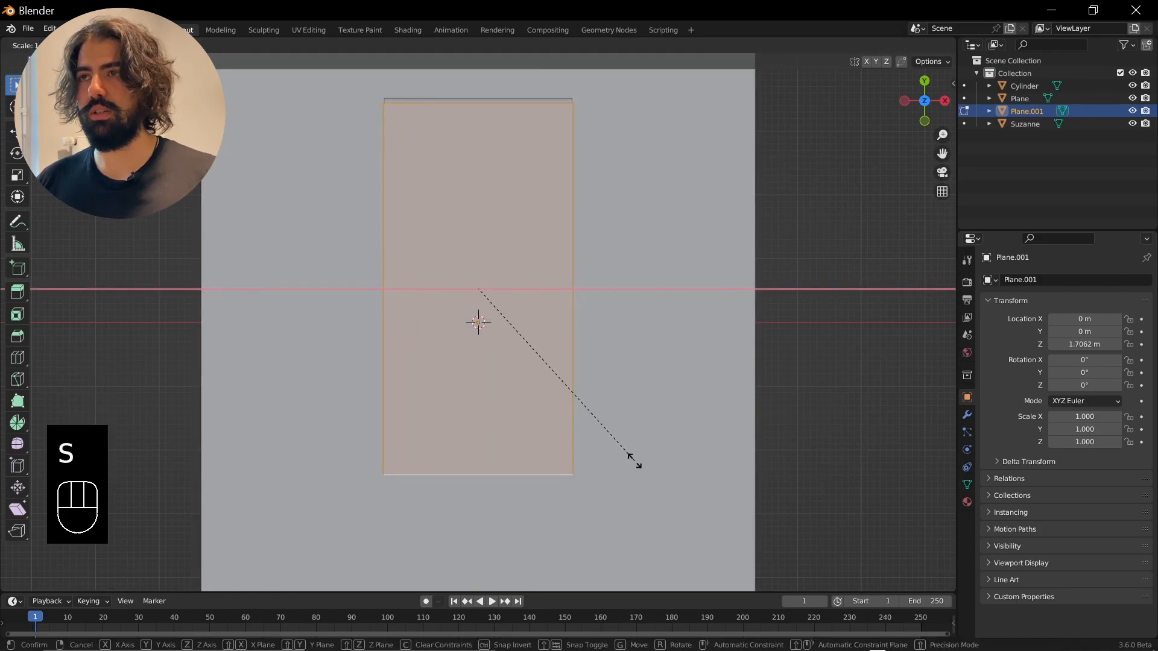
left_click(615, 465)
Subdivide the new plane's whole mesh with 35 cuts.
right_click(476, 369)
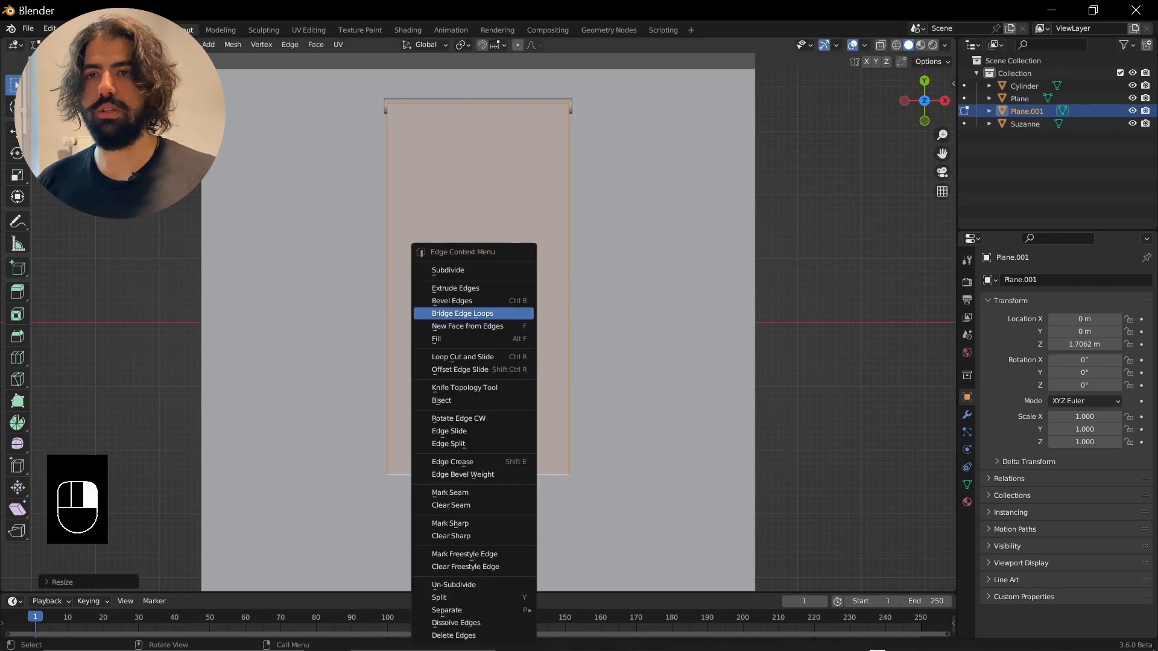
left_click(449, 271)
left_click(68, 581)
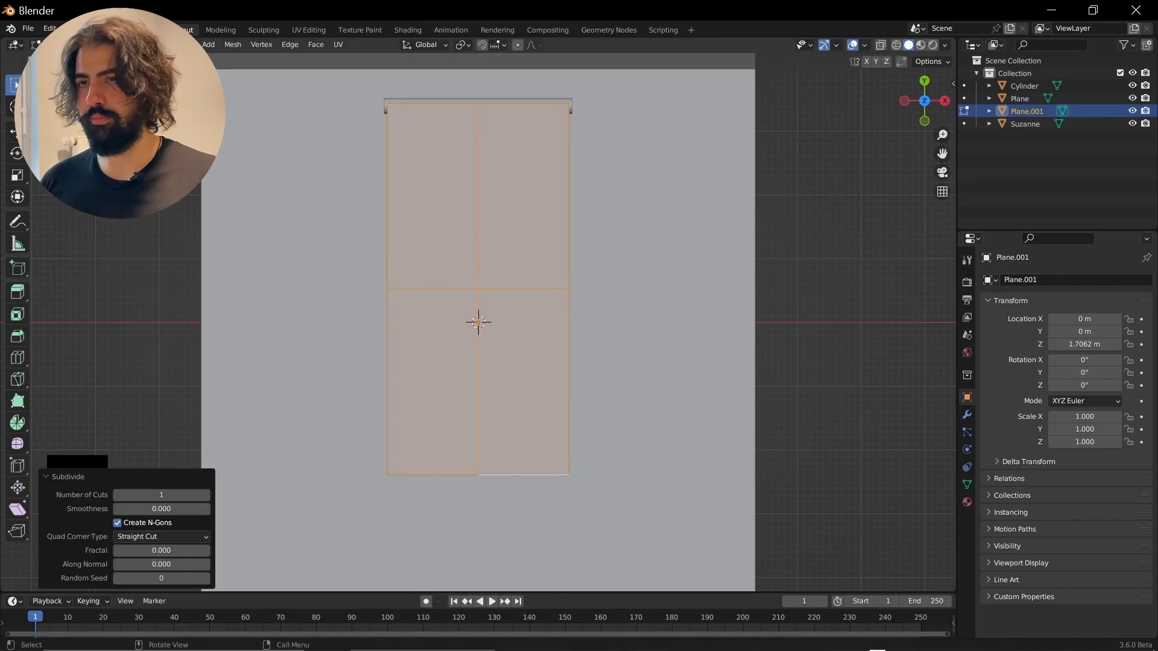
left_click(161, 495)
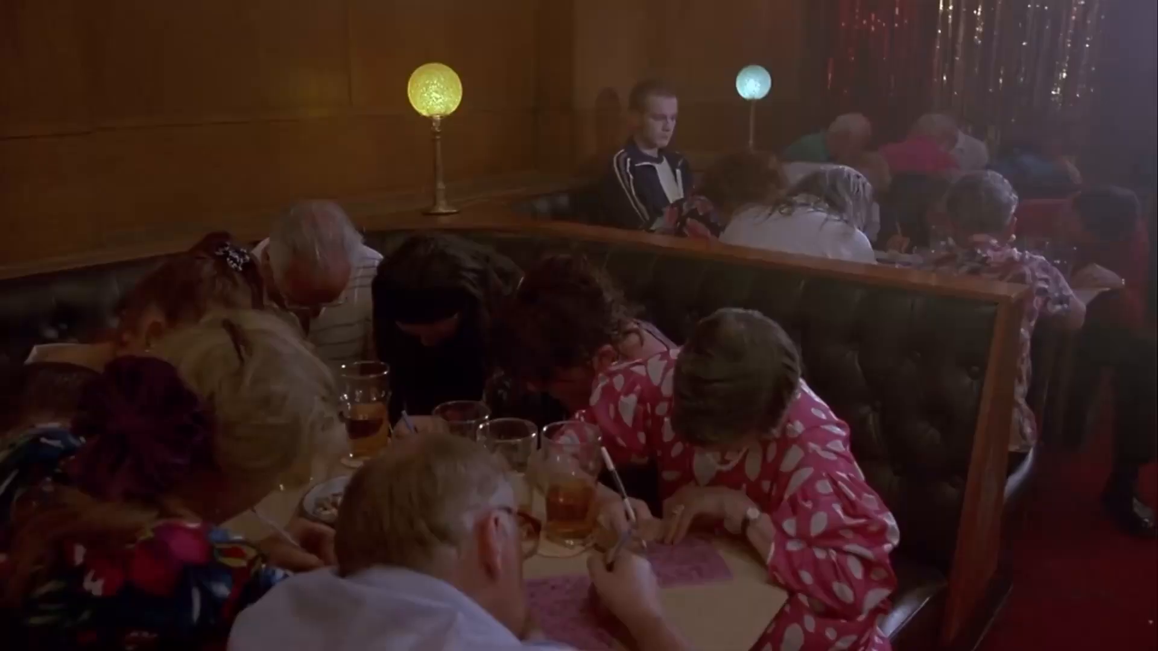
type("30")
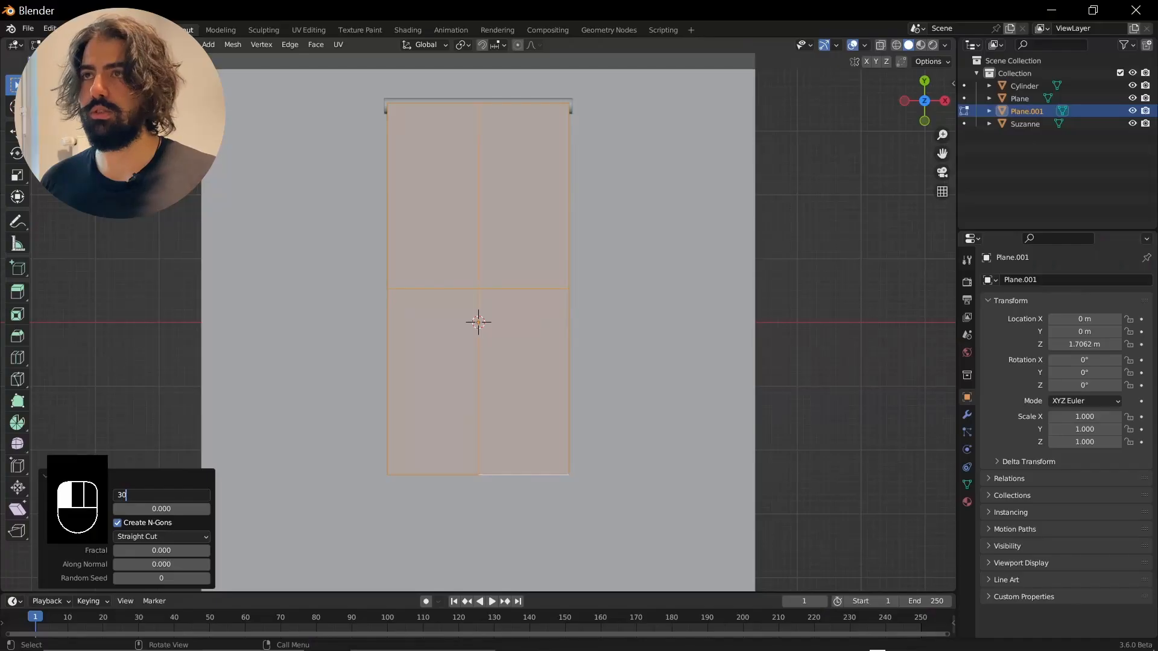
key("Return")
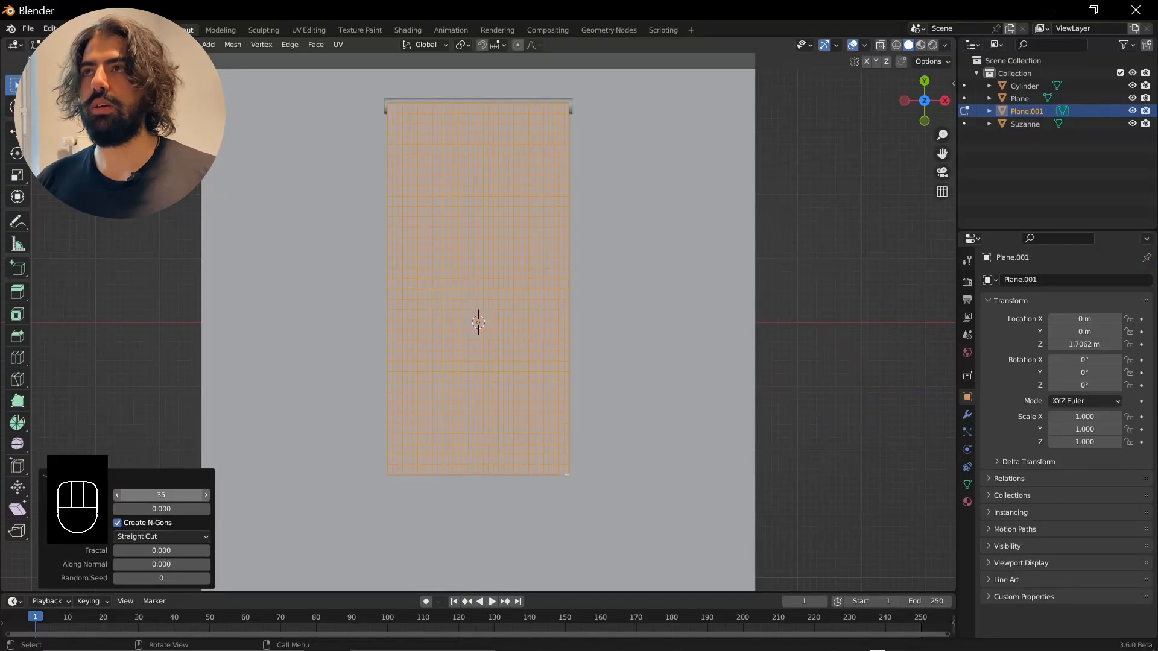
key("Tab")
key("Tab")
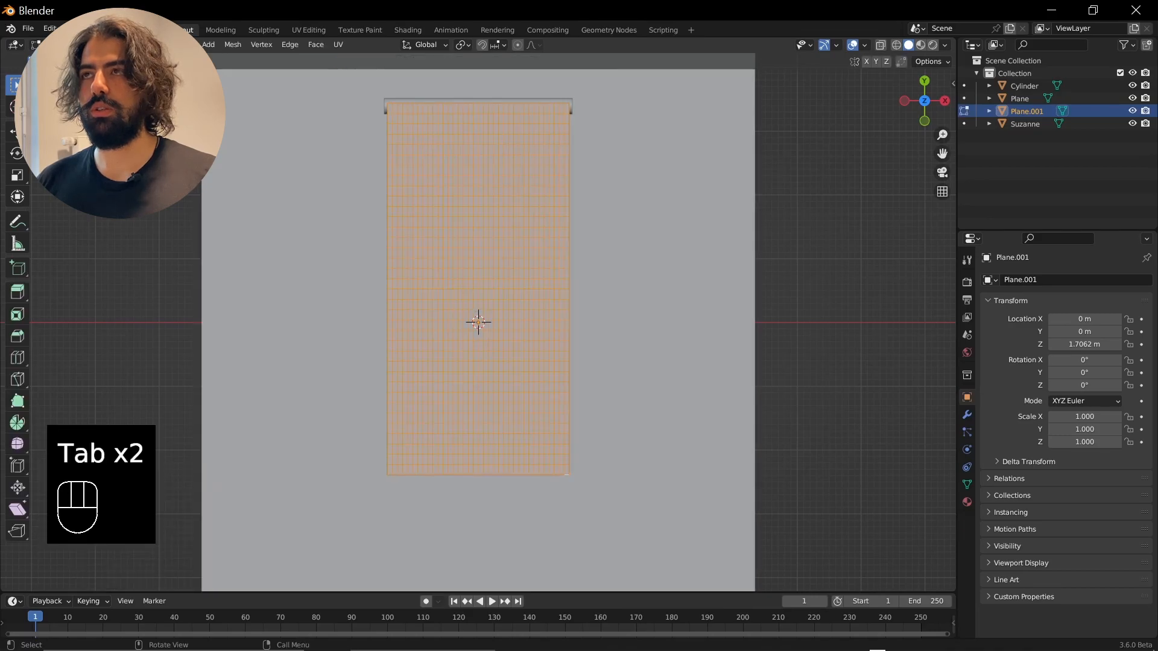
Select the entire edge of the subdivided plane that lies above the rod and add a vertex group to the mesh.
middle_click_drag(478, 322, 460, 408, "shift")
scroll(478, 322, "up", 3)
middle_click_drag(446, 472, 407, 582, "shift")
middle_click_drag(407, 582, 290, 561)
key("2")
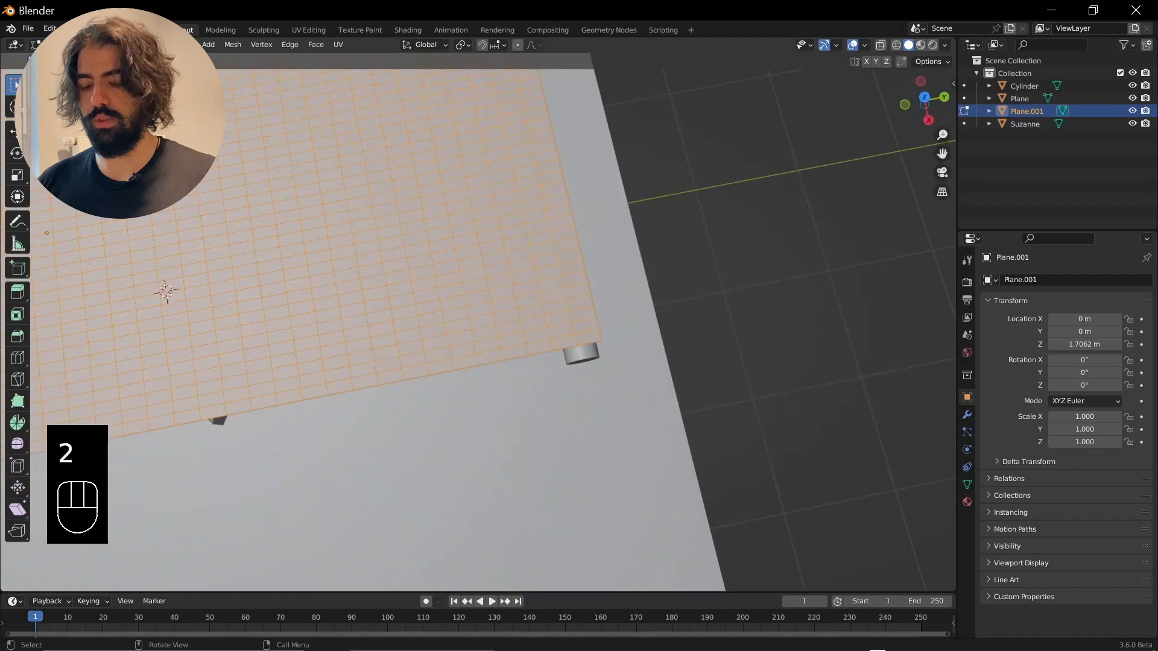
left_click(598, 324)
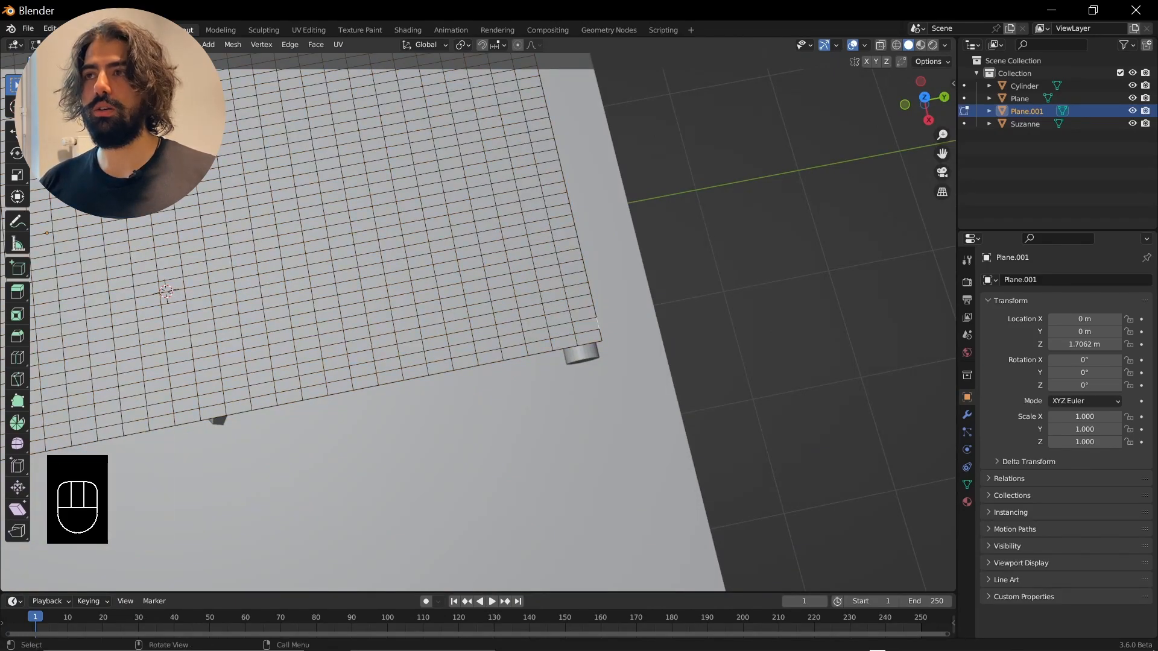
left_click(597, 314, "alt")
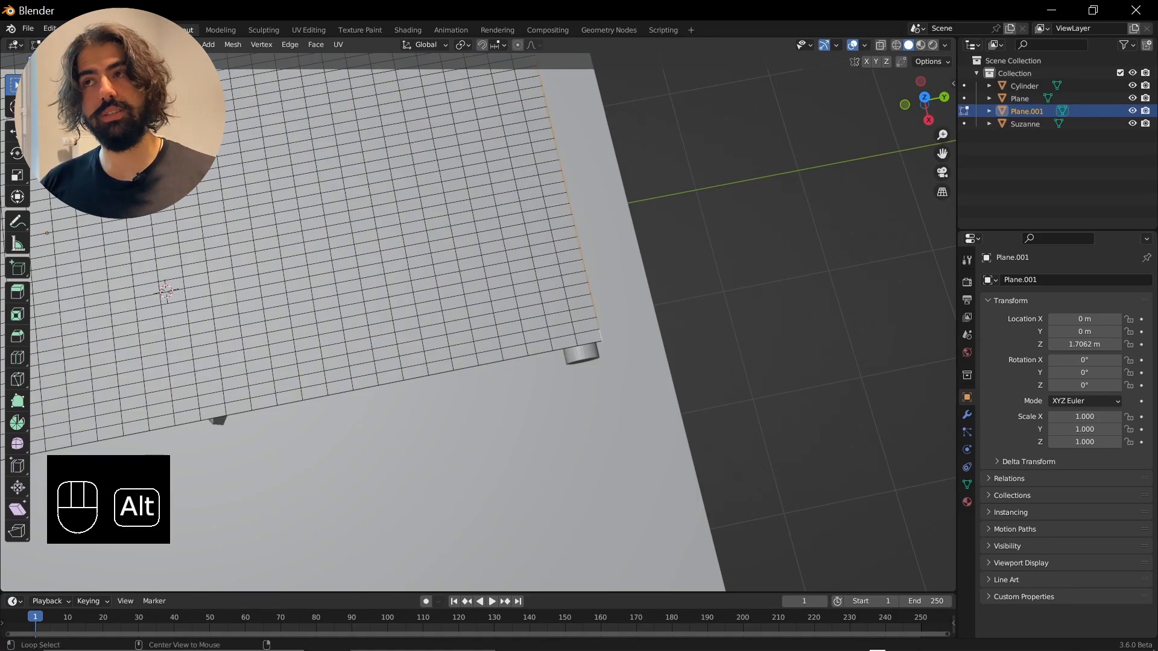
middle_click_drag(597, 314, 495, 374)
scroll(496, 374, "up", 1)
scroll(495, 374, "up", 1)
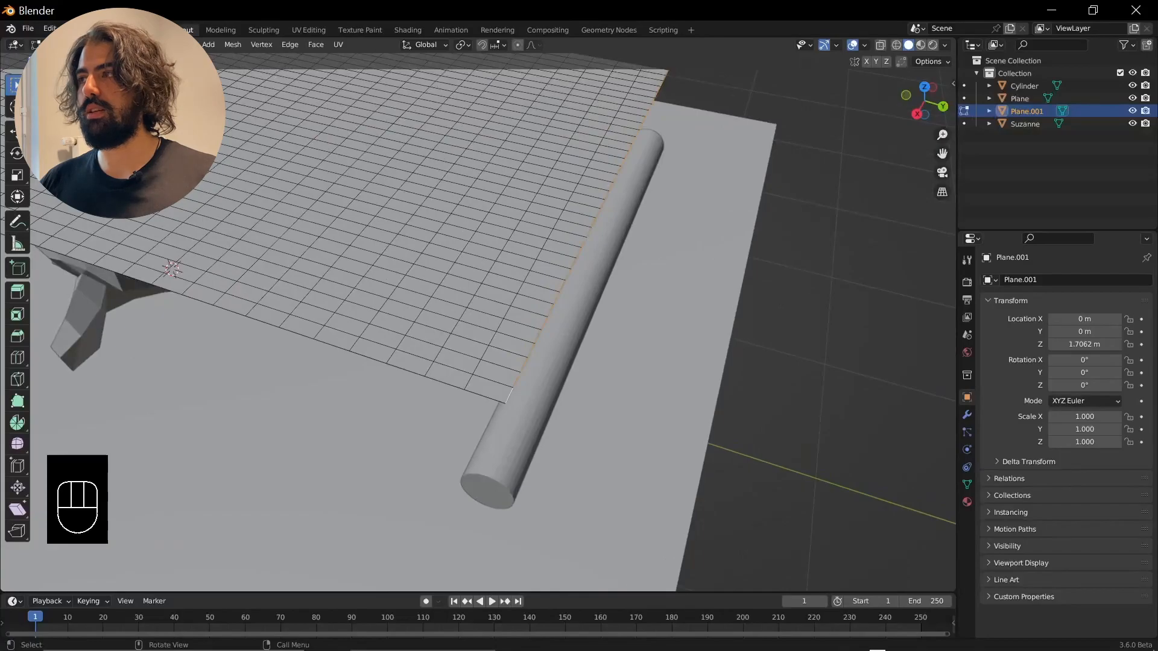
left_click(966, 484)
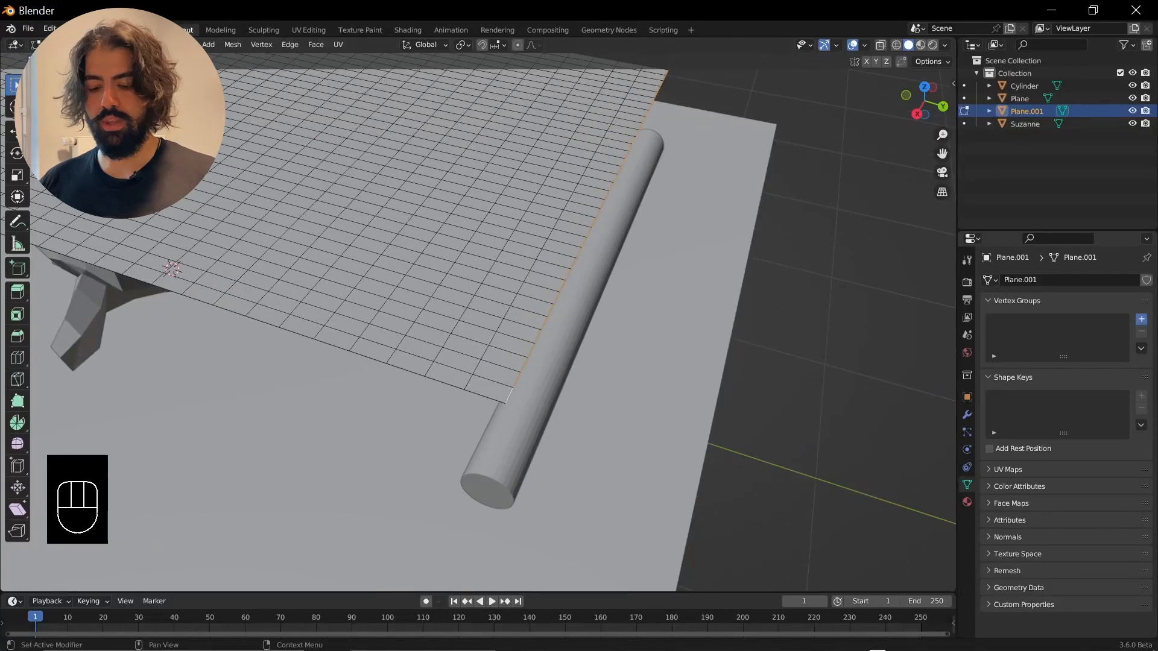
left_click(1141, 319)
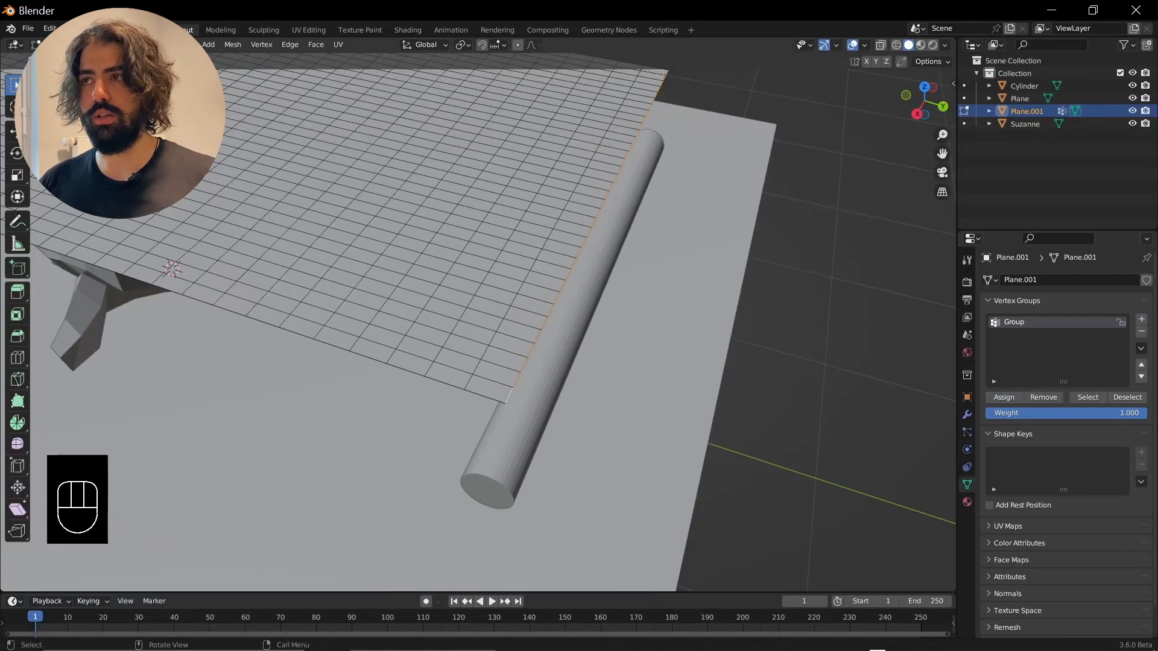
Hook the selected edge to a new object and return to Object Mode.
key("ctrl+h")
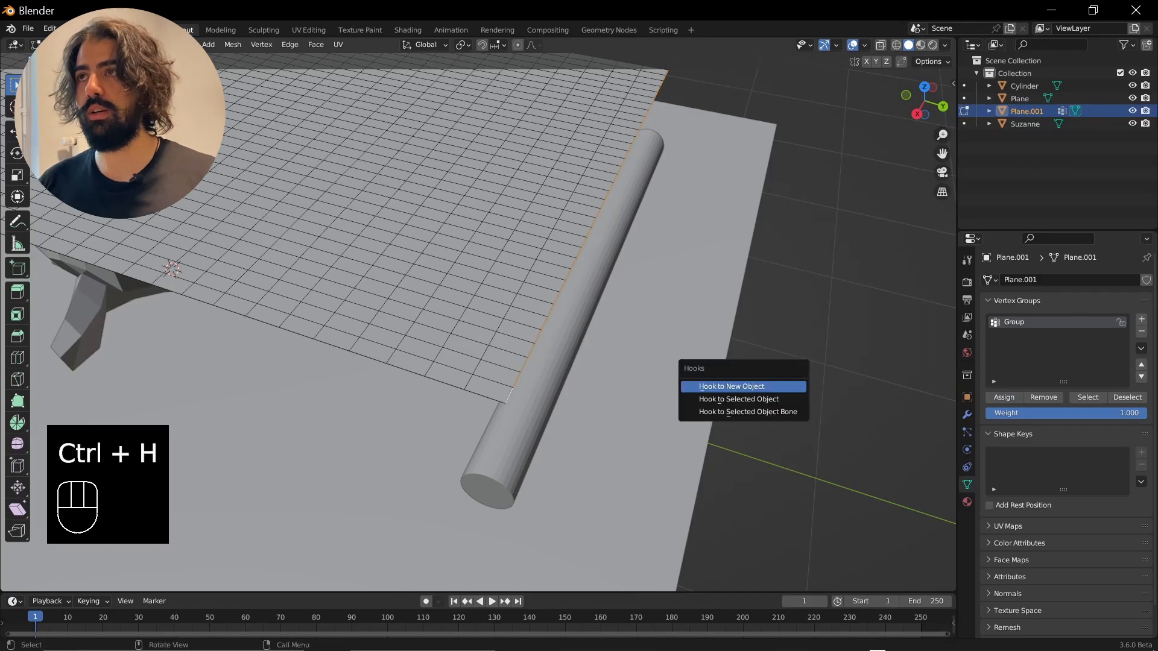
left_click(731, 386)
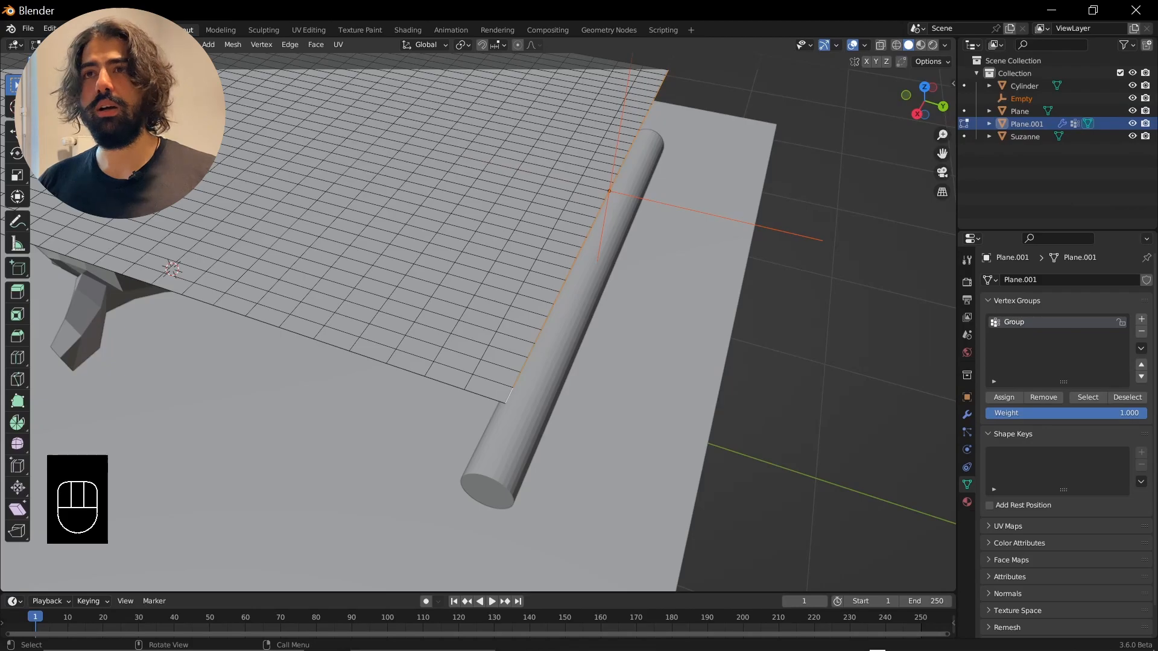
middle_click_drag(664, 362, 709, 294)
key("Tab")
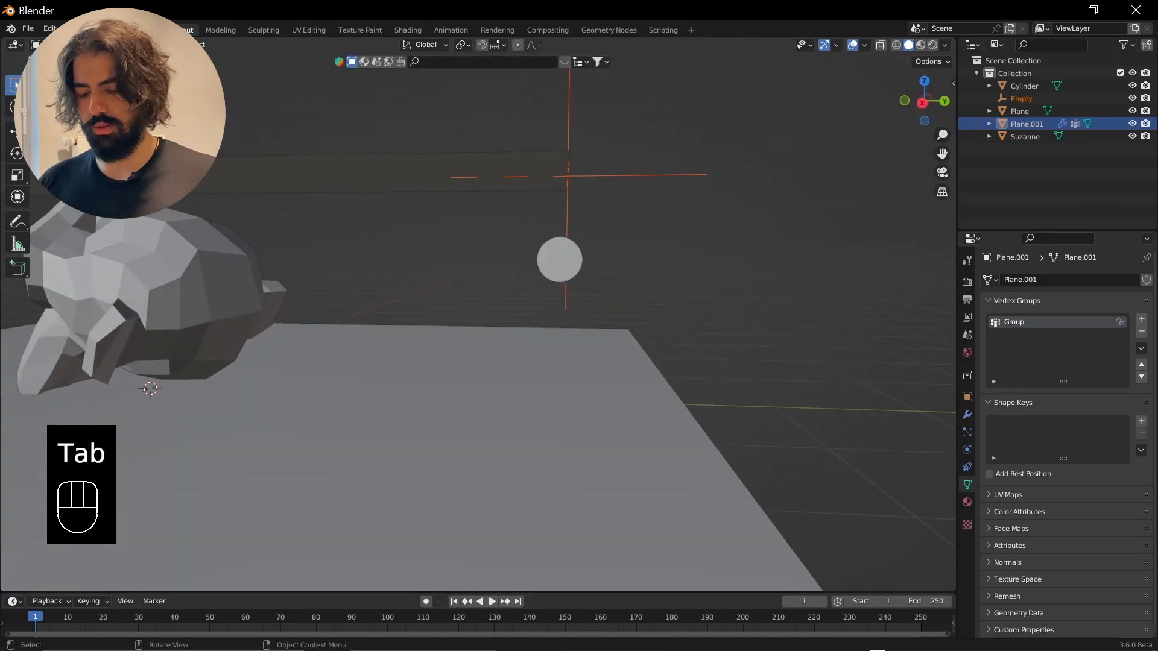
Raise the cylinder along Z until its top touches the hooked edge of the subdivided plane.
left_click(559, 260)
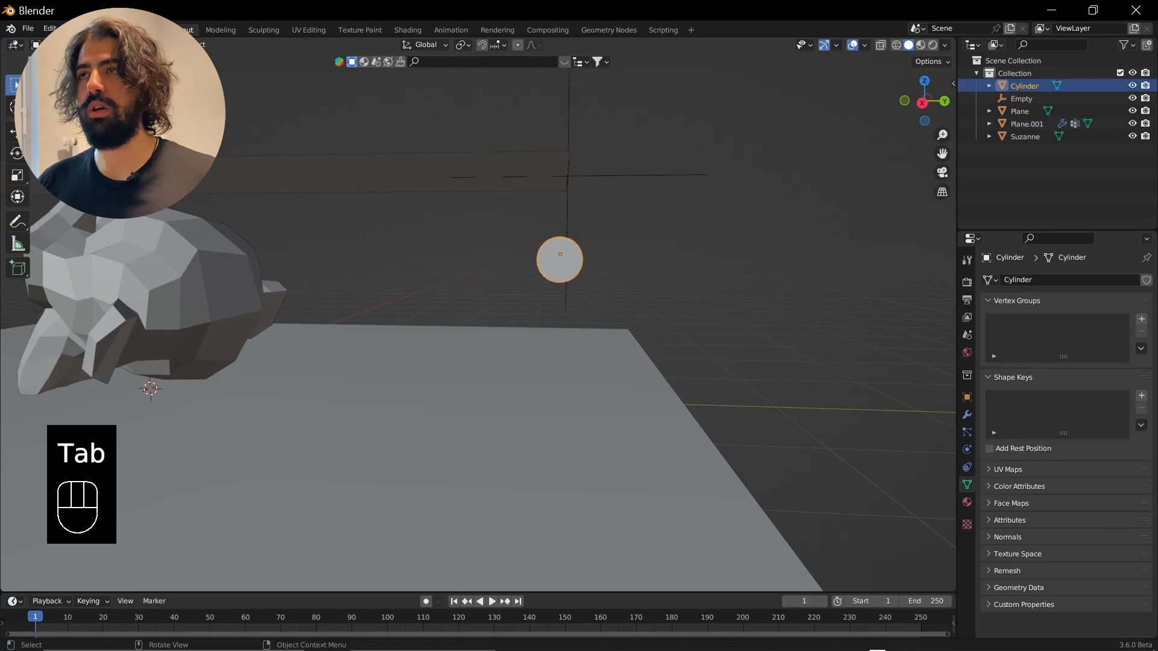
key("g")
key("z")
left_click(561, 178)
middle_click_drag(561, 178, 505, 295, "shift")
scroll(515, 243, "up", 3)
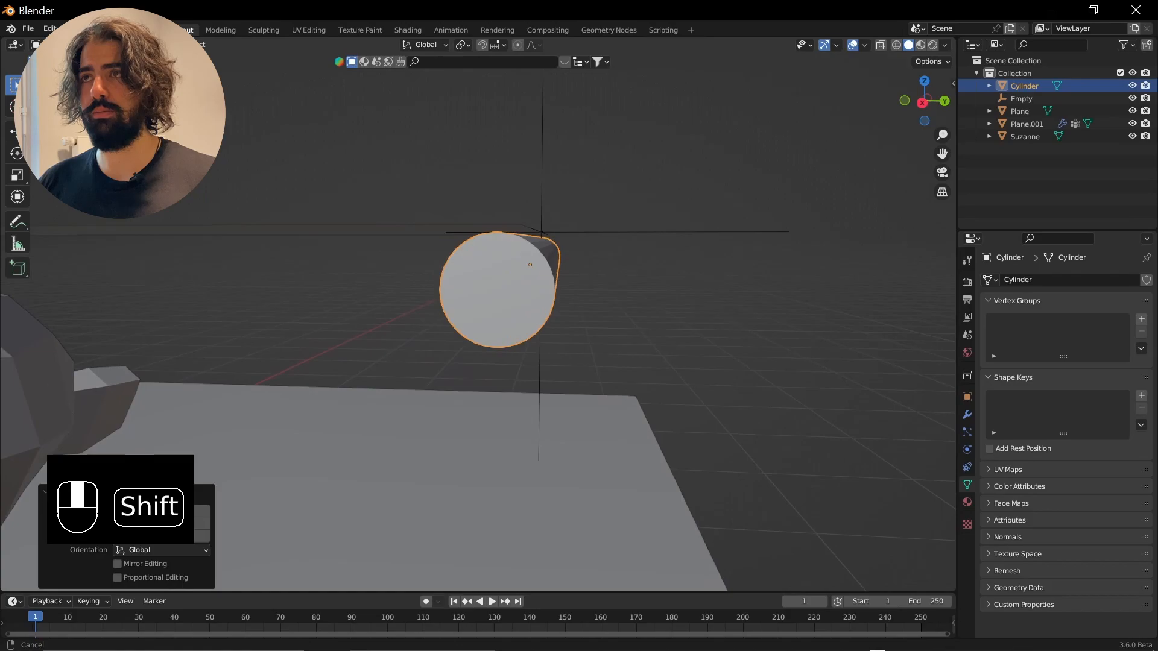
key("g")
key("z")
left_click(505, 241)
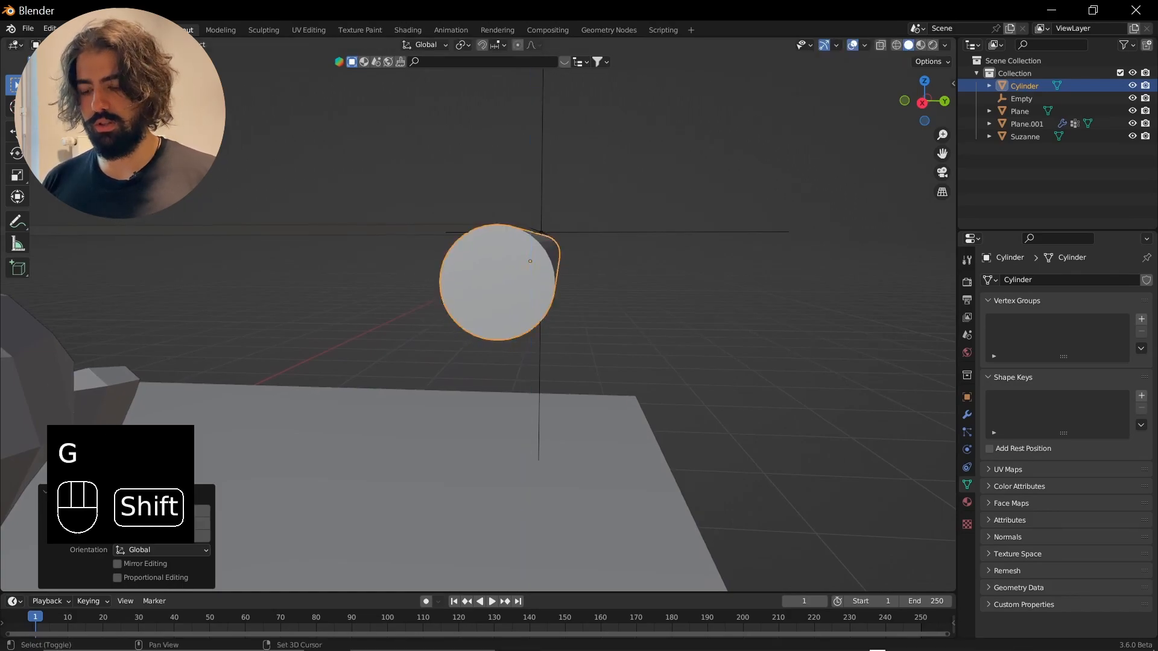
Rename the subdivided plane as Cloth.
left_click(446, 234)
key("F2")
type("Cloth")
key("Return")
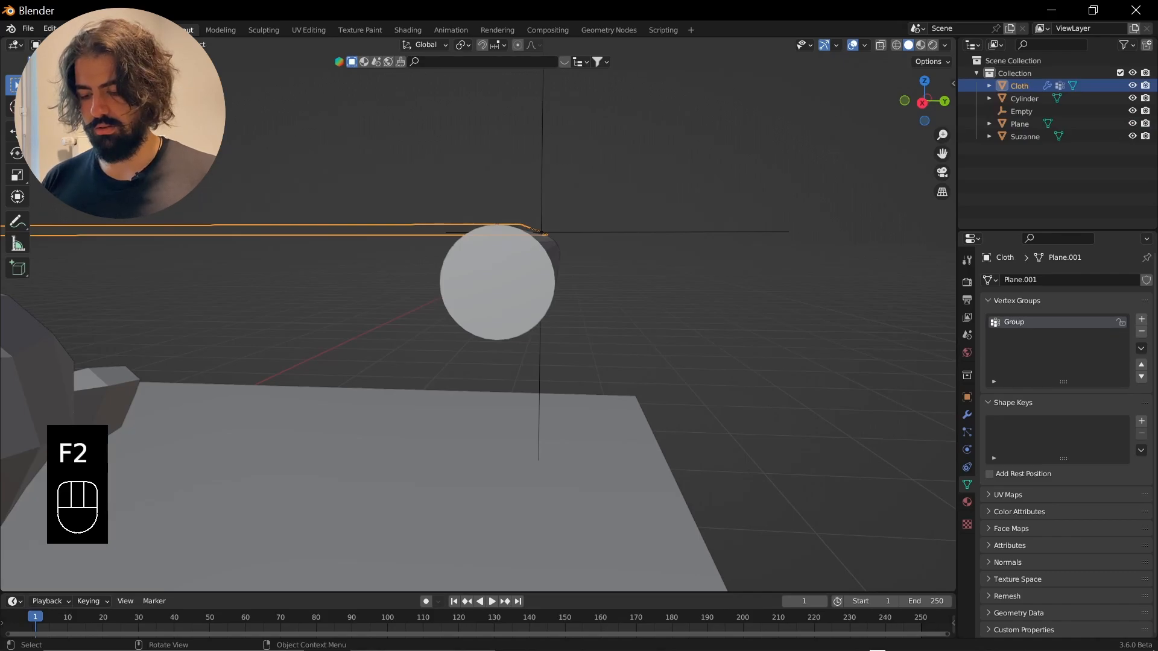
Rename the cylinder as Moving Object.
left_click(530, 256)
key("F2")
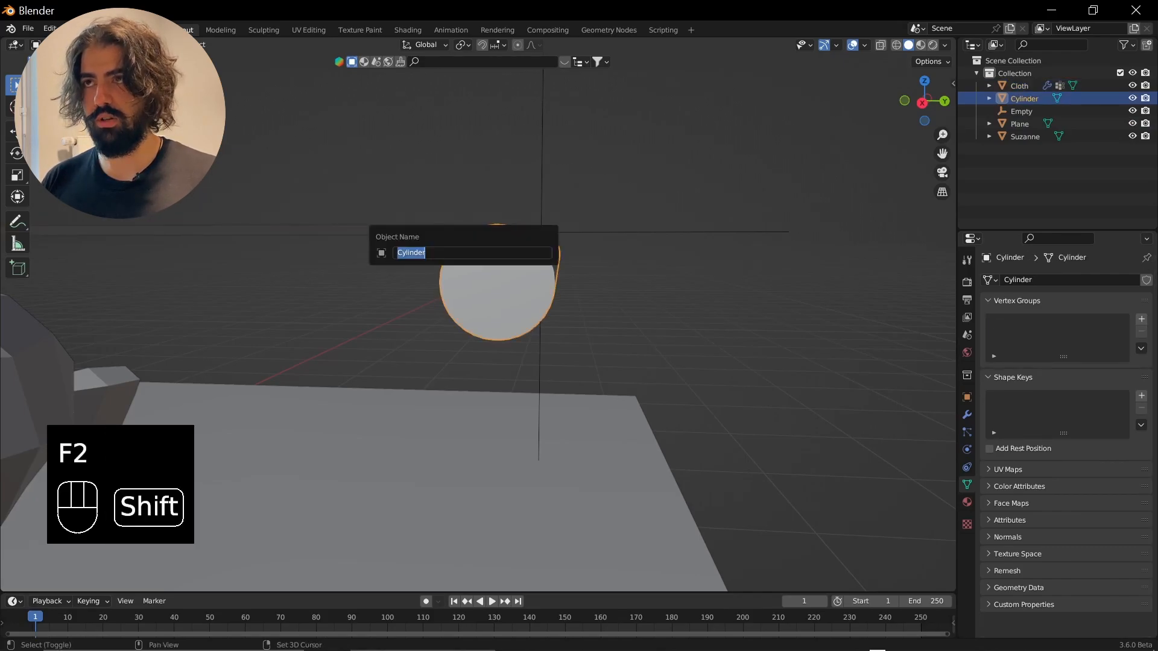
type("Moving Obj")
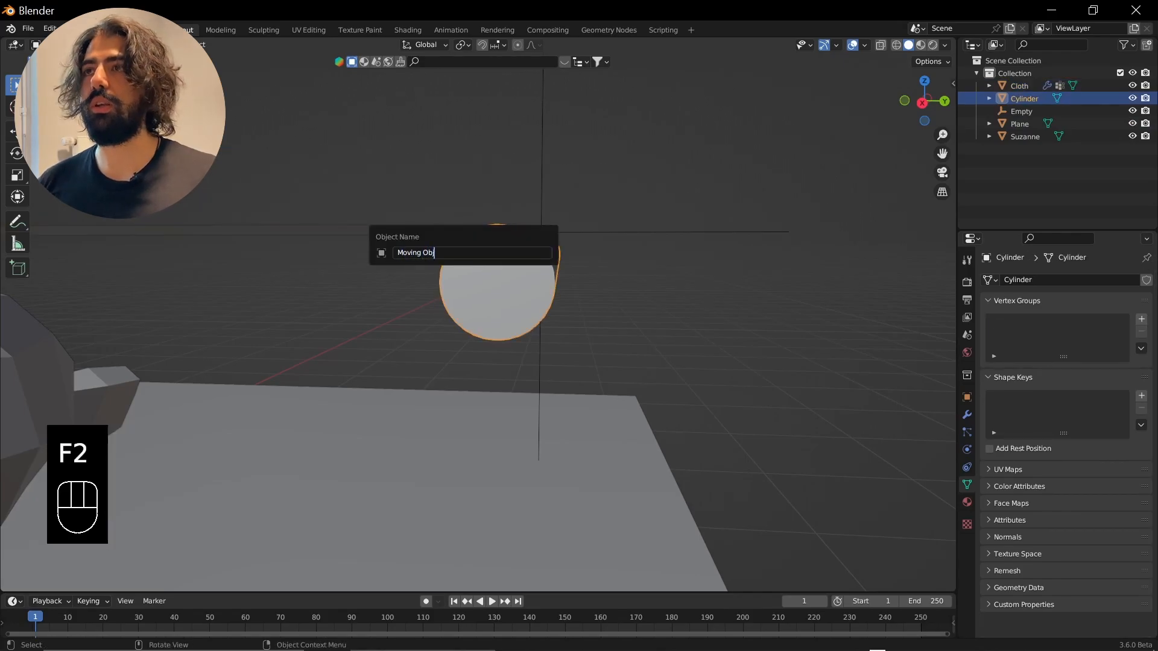
type("ect")
key("Return")
scroll(529, 256, "down", 3)
middle_click_drag(529, 255, 499, 255)
scroll(499, 255, "up", 4)
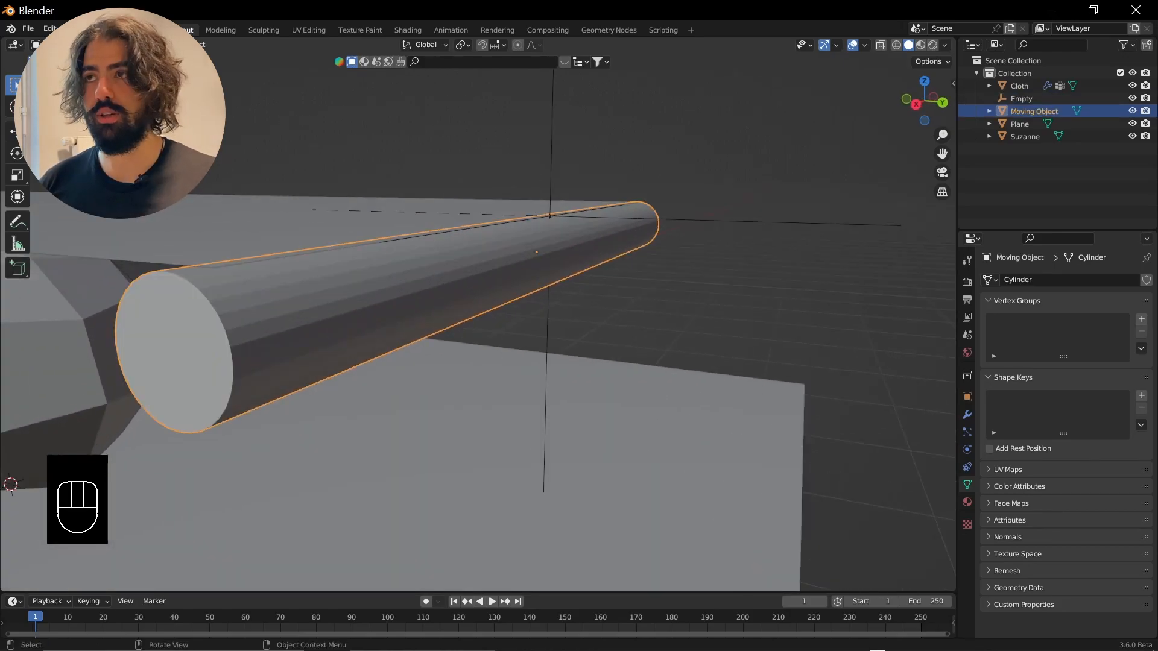
Parent the hook empty to the moving cylinder using Object (Keep Transform).
left_click(550, 216)
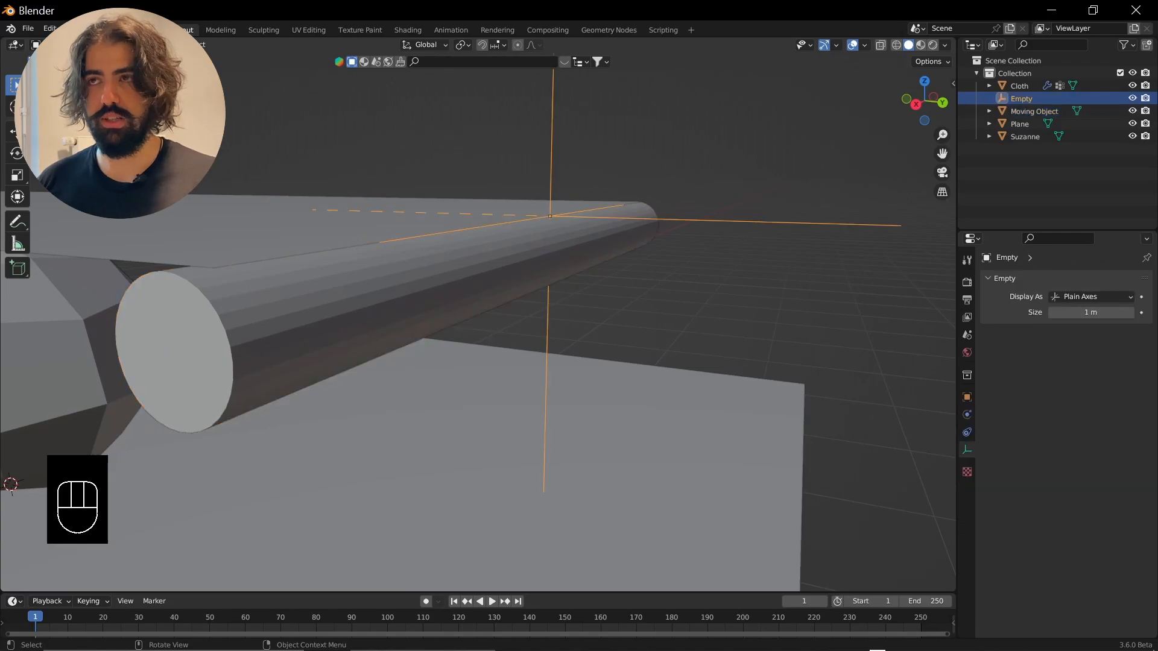
key("shift")
left_click(386, 301, "shift")
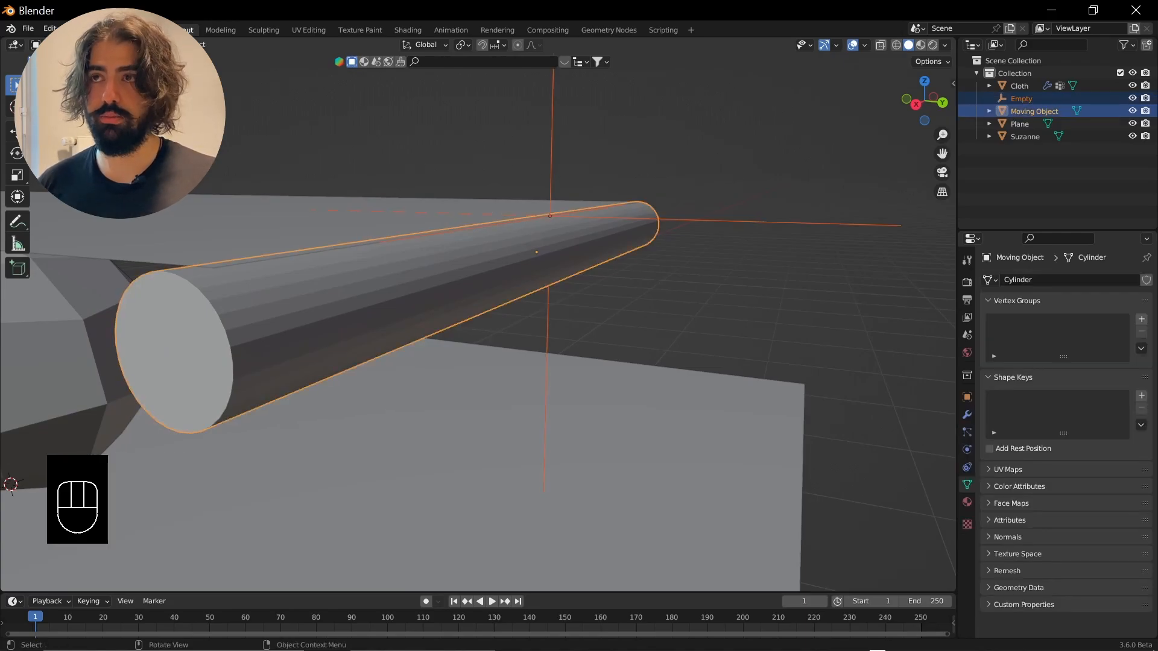
key("ctrl+p")
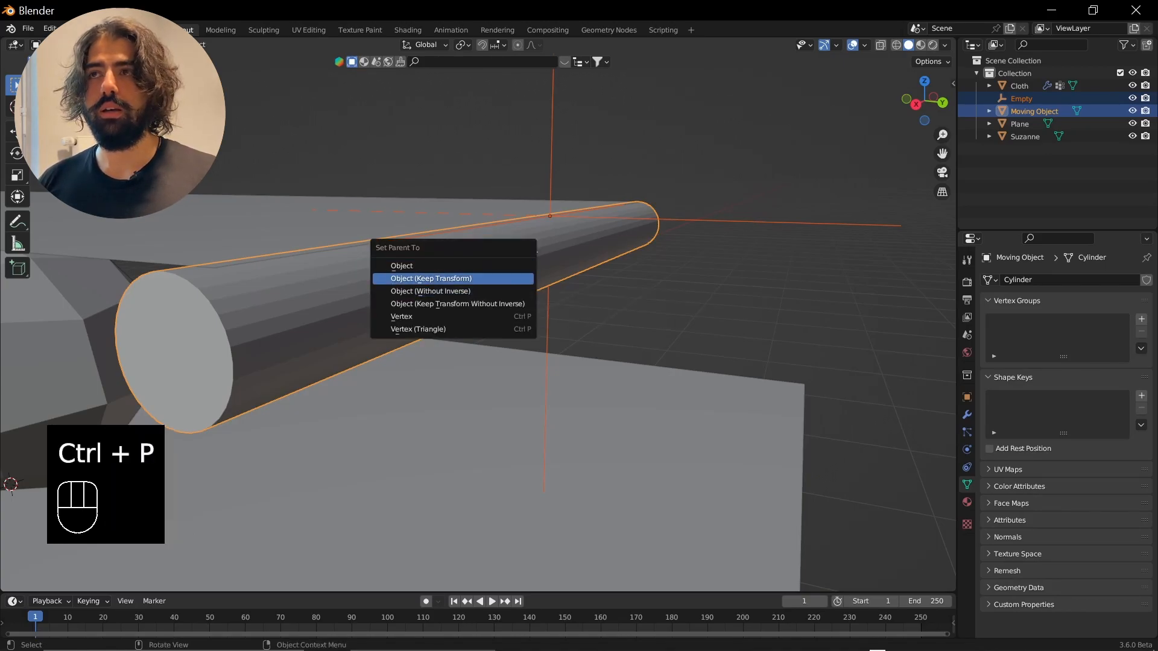
left_click(431, 278)
middle_click_drag(477, 314, 531, 271)
scroll(476, 314, "down", 6)
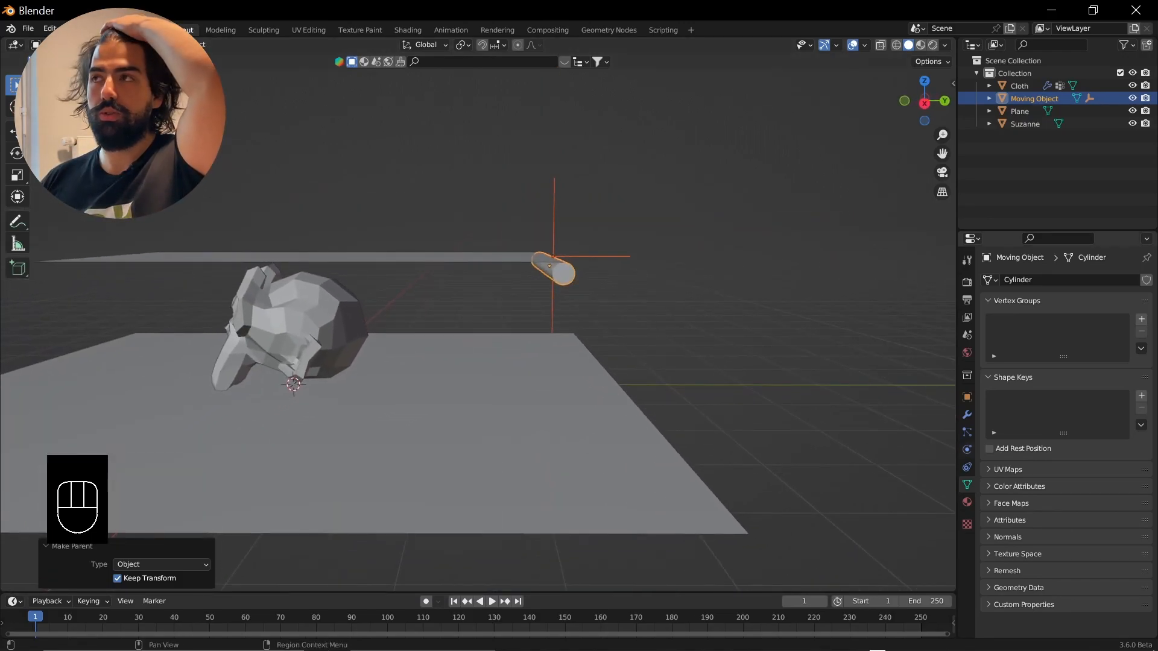
Rename the large plane beneath the monkey head as Ground Plane.
left_click(967, 450)
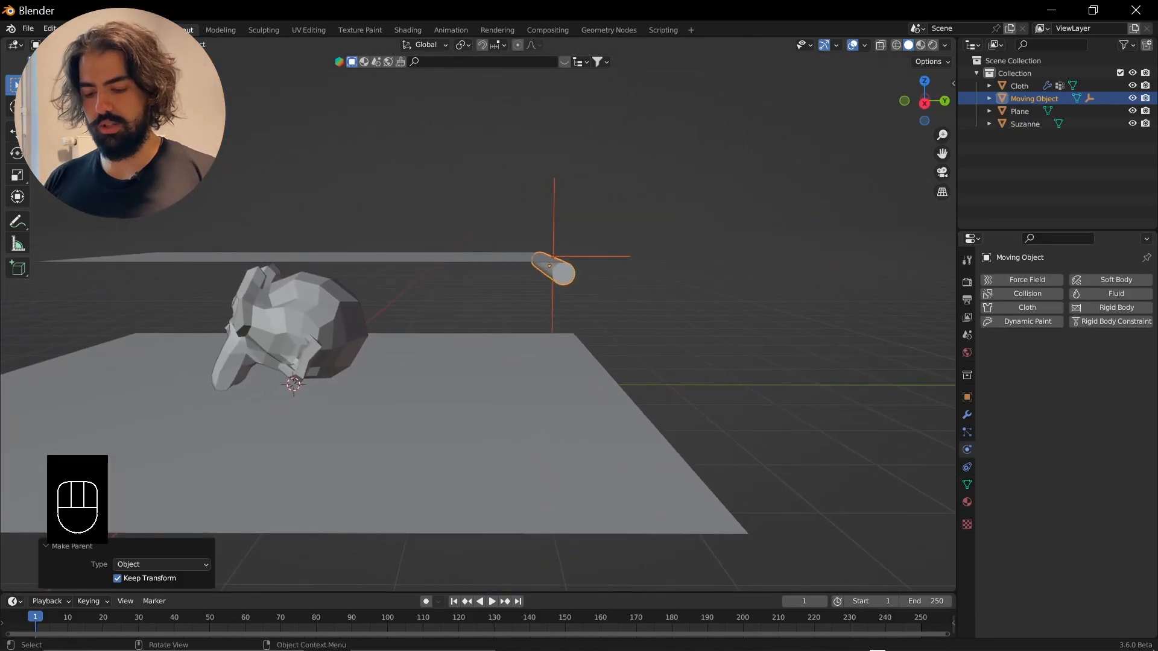
left_click(483, 422)
key("F2")
type("G")
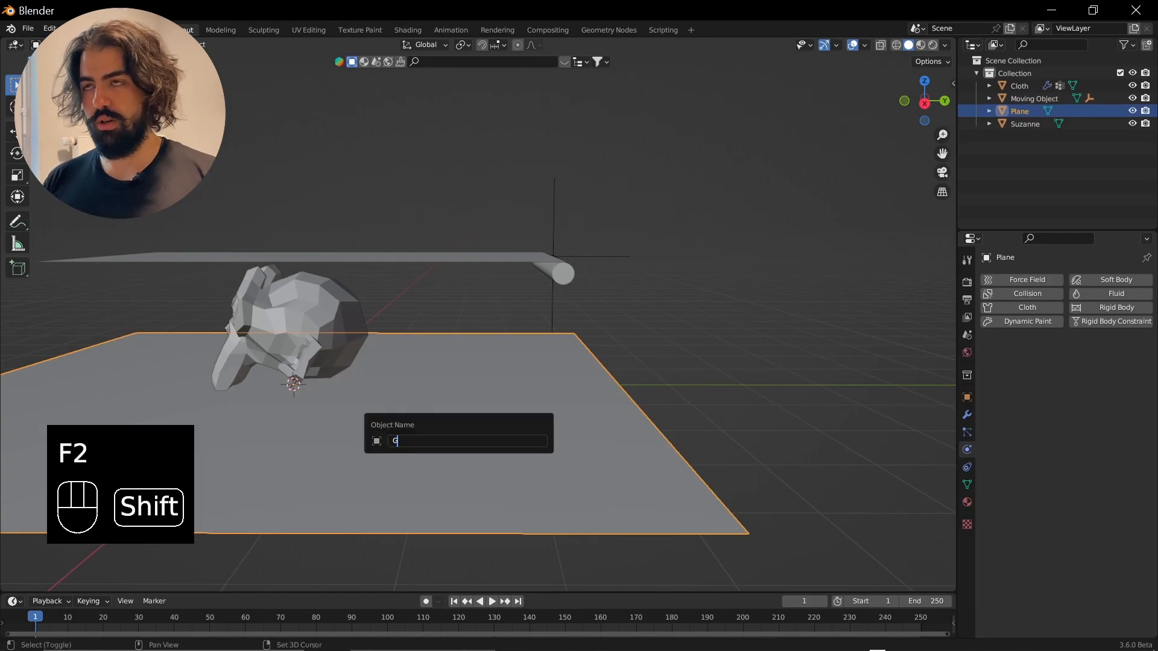
type("round P")
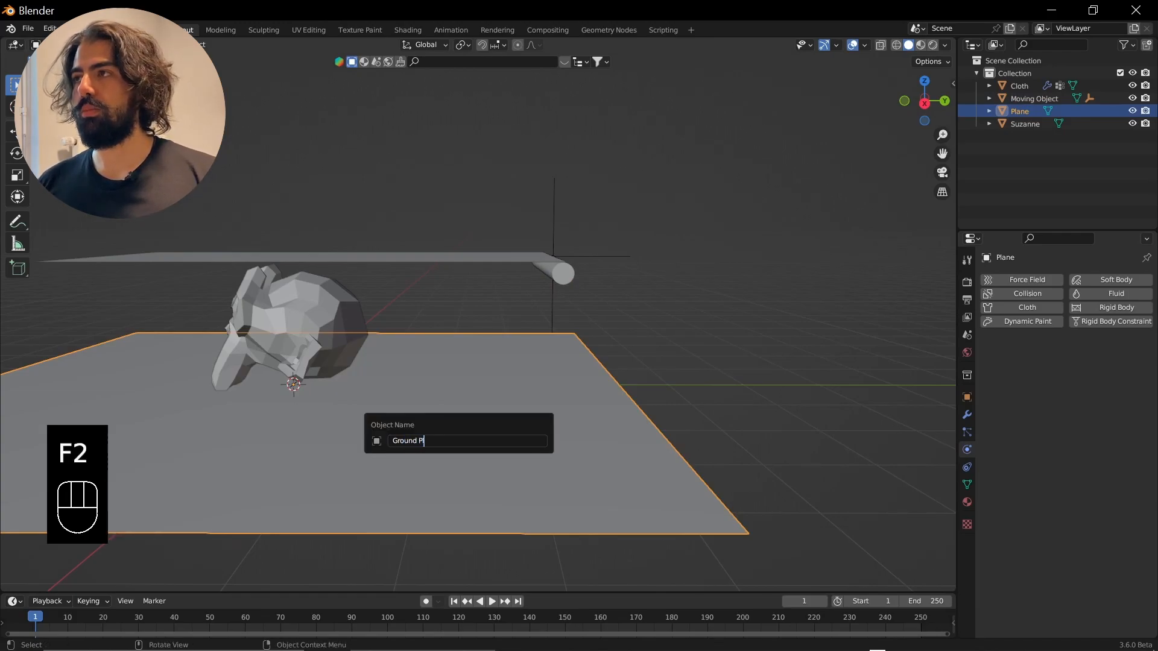
type("lane")
key("Return")
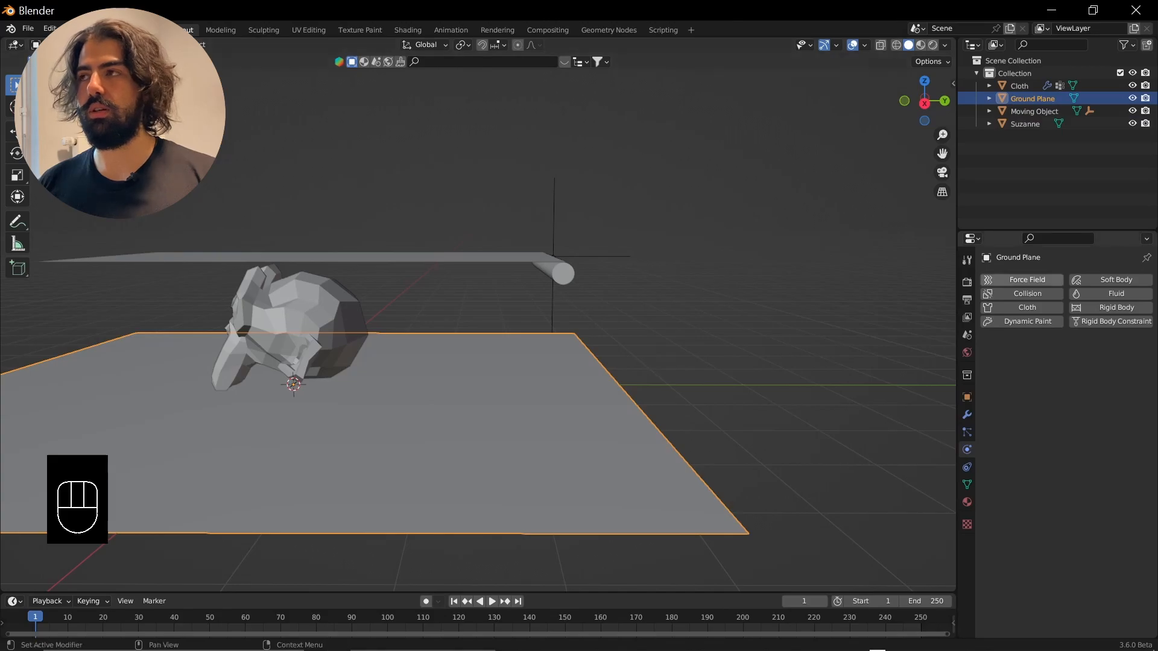
Add Collision physics to the ground plane, the monkey head and the moving cylinder.
left_click(1027, 293)
left_click(289, 320)
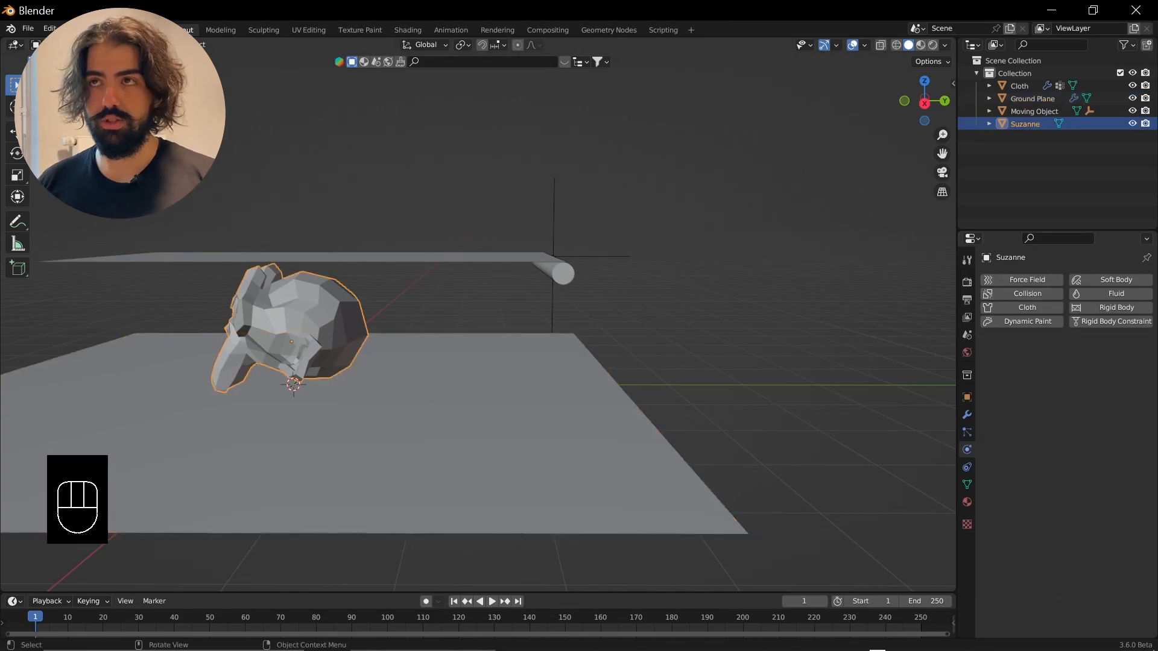
left_click(1027, 293)
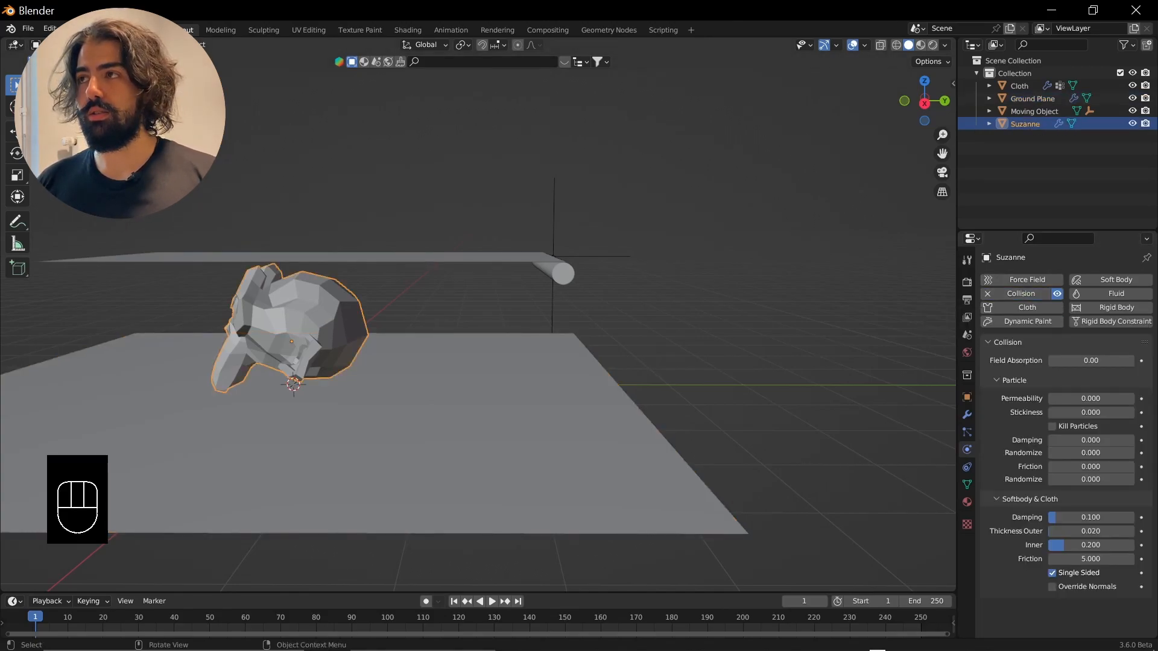
left_click(554, 269)
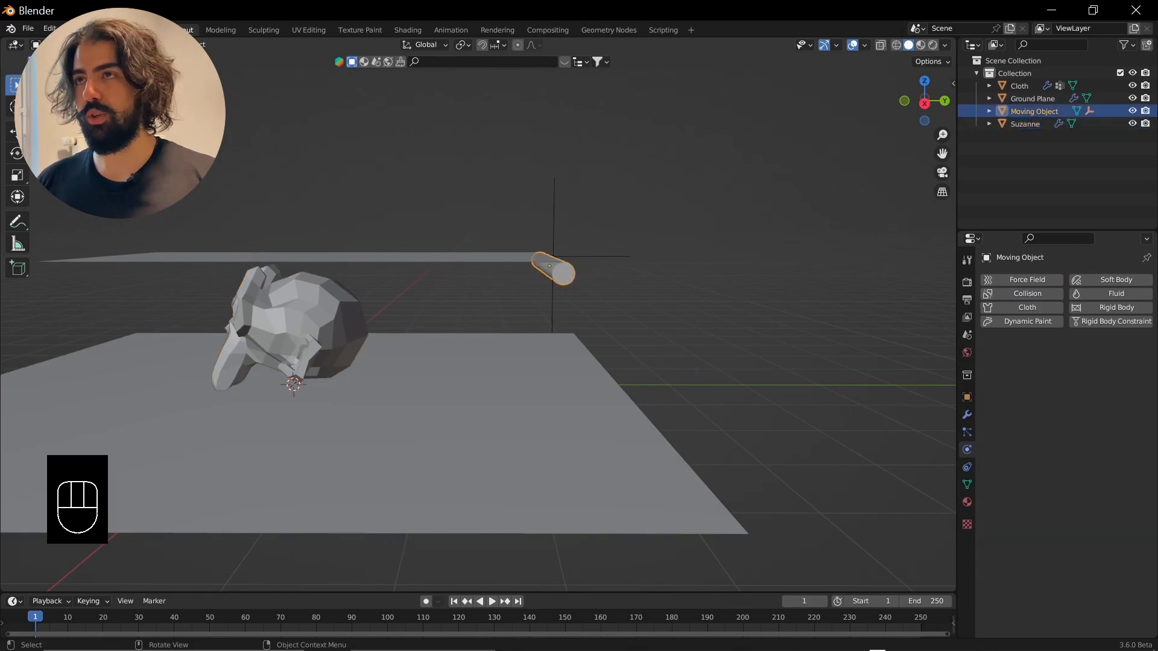
left_click(1027, 293)
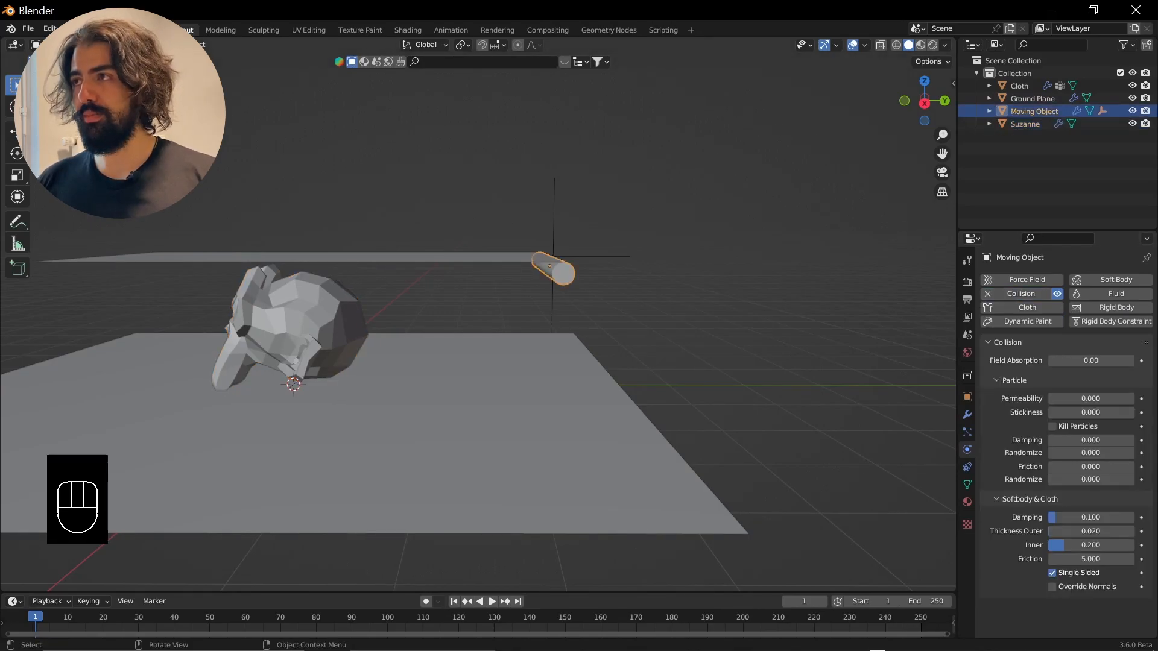
Add Cloth physics to the subdivided plane above the monkey head.
left_click(470, 258)
middle_click_drag(471, 265, 492, 263)
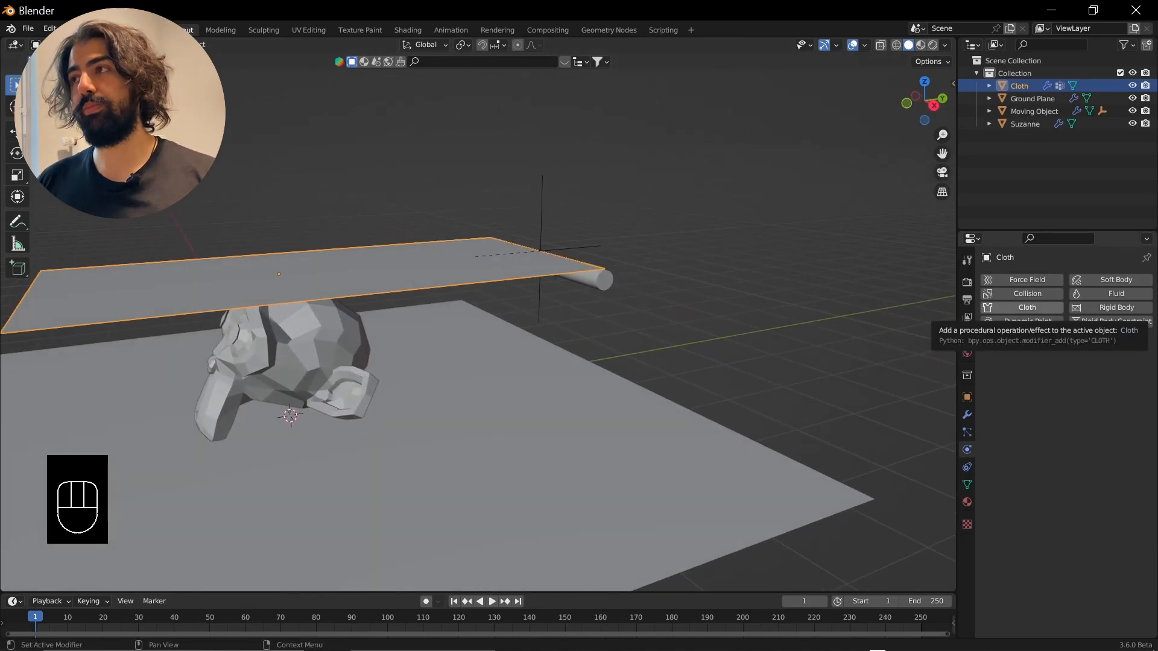
left_click(1025, 308)
Set the cloth's Pin Group in its Shape settings to the vertex group named Group.
scroll(1067, 440, "down", 6)
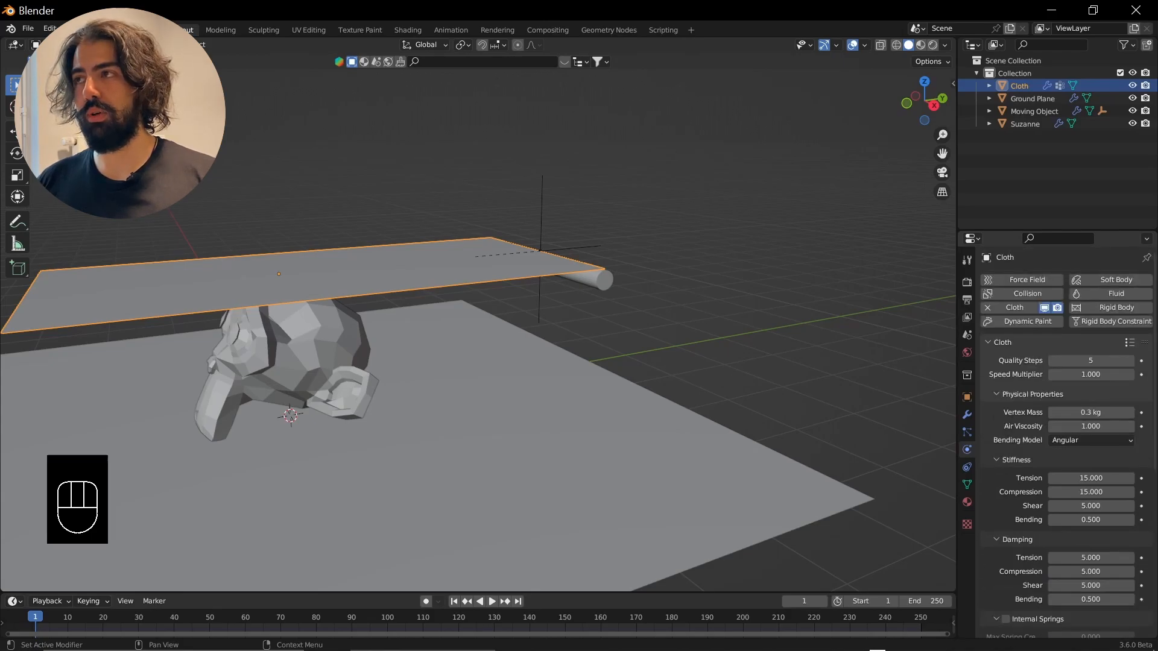
scroll(1086, 319, "up", 4)
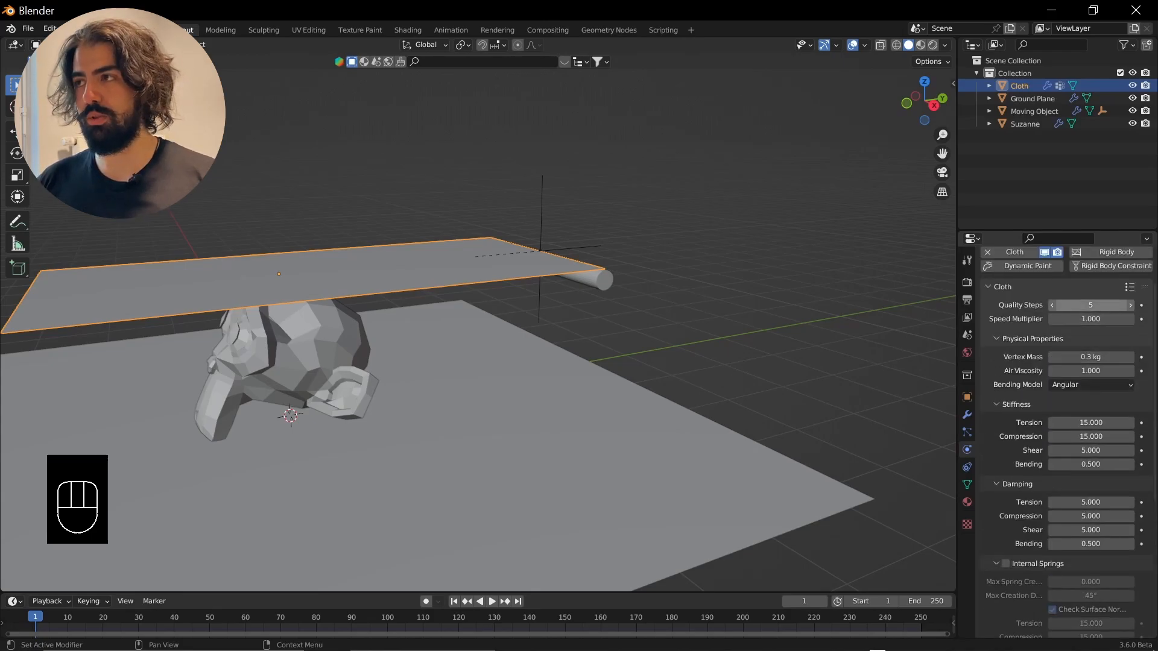
scroll(1079, 356, "down", 10)
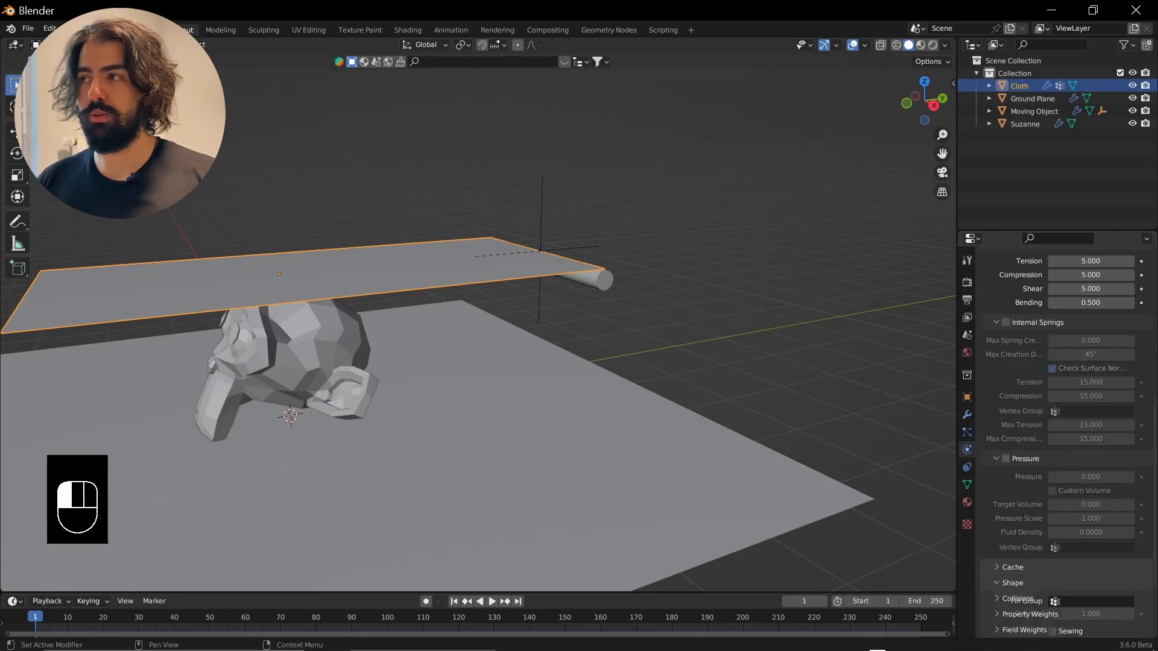
left_click(1013, 583)
scroll(1025, 579, "down", 4)
left_click(1091, 505)
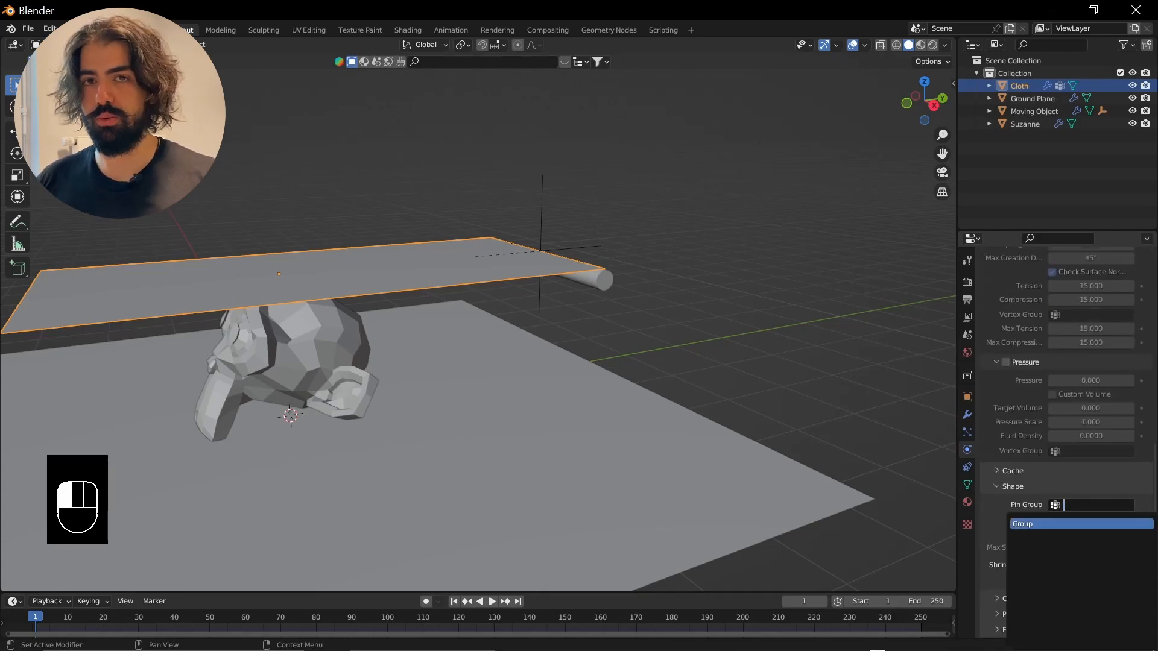
left_click(1061, 523)
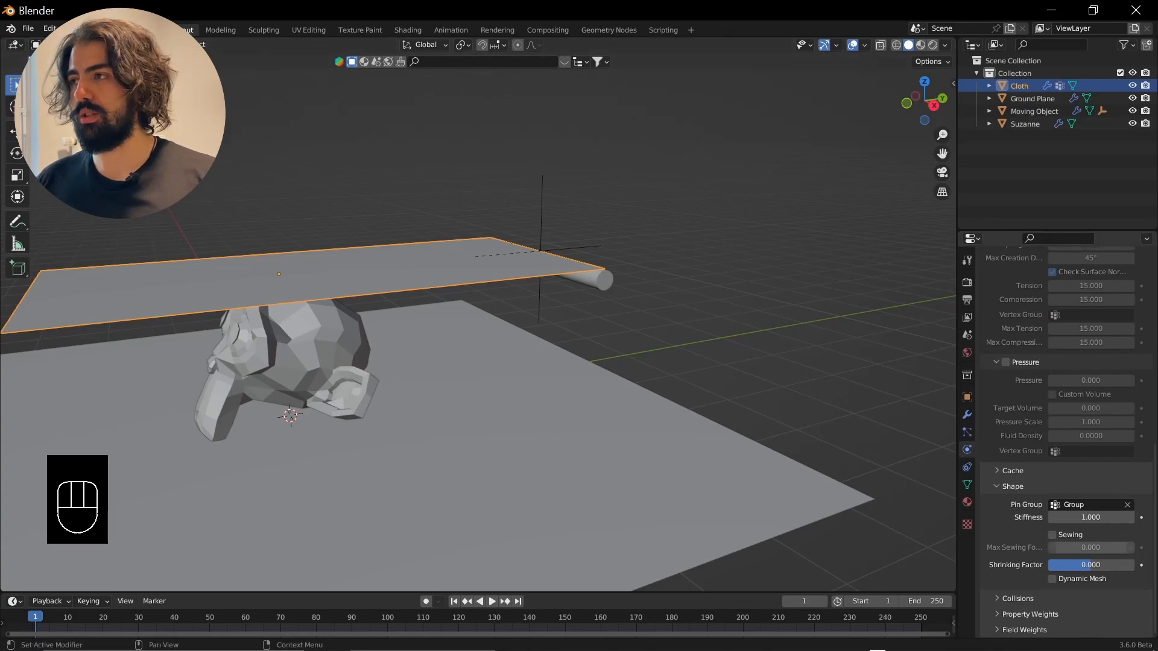
Examine the cloth's collision, stiffness and damping settings and the moving cylinder's collision settings.
left_click(1017, 598)
scroll(1061, 542, "down", 6)
scroll(1061, 543, "down", 1)
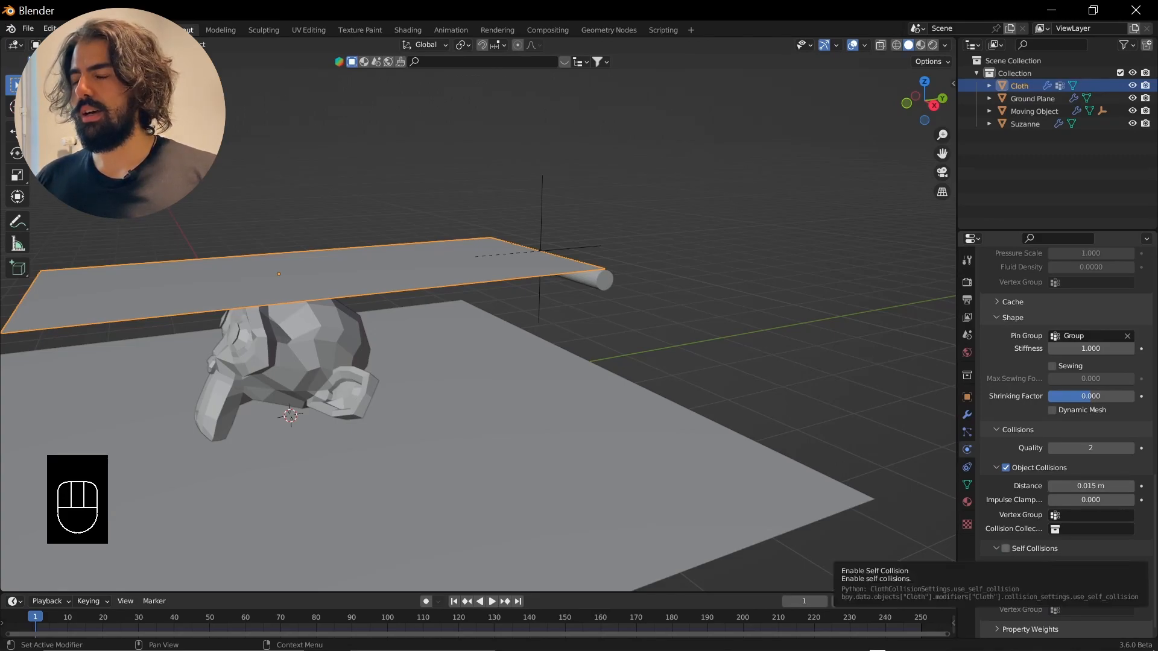
scroll(1061, 483, "up", 17)
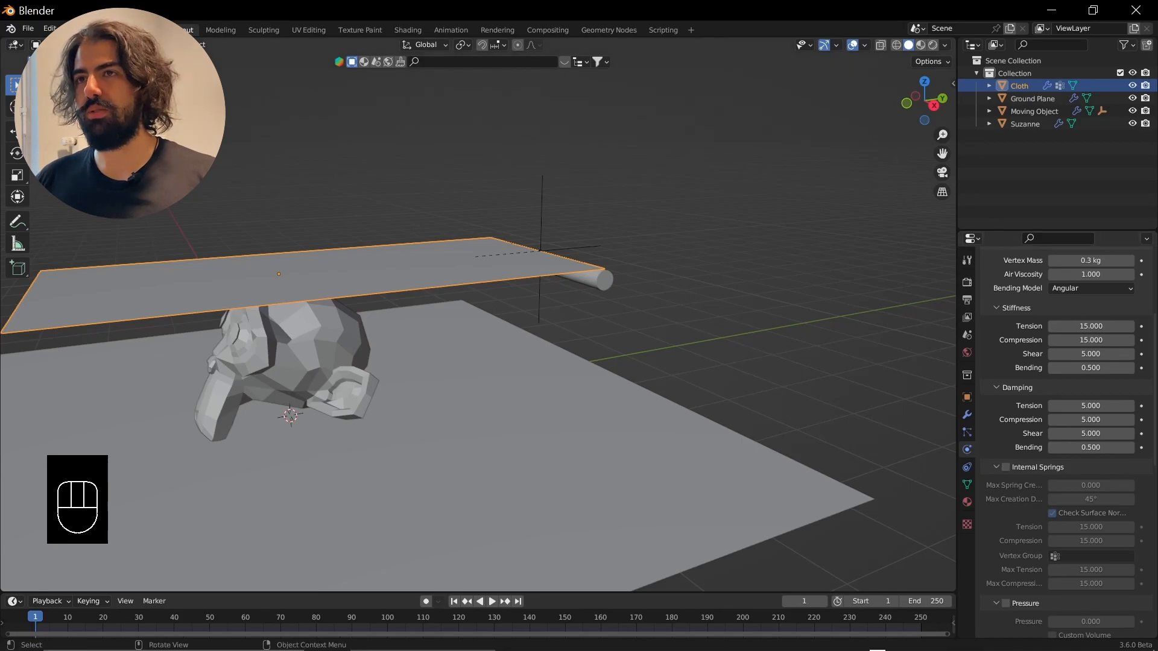
middle_click_drag(477, 361, 422, 353)
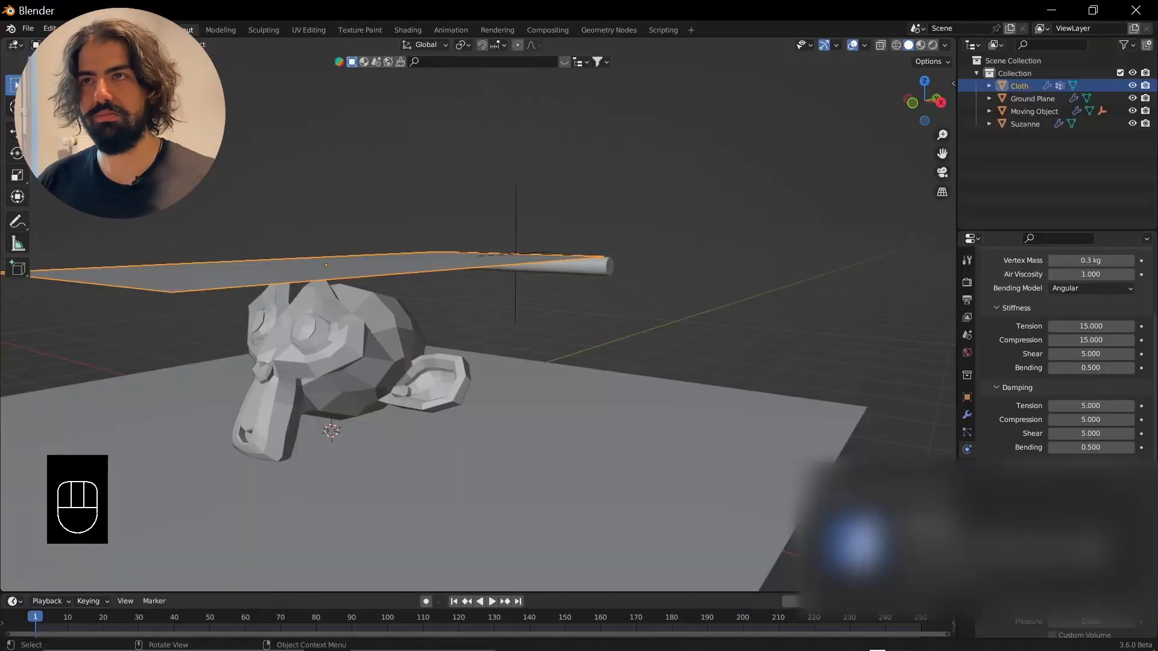
middle_click_drag(856, 543, 853, 531)
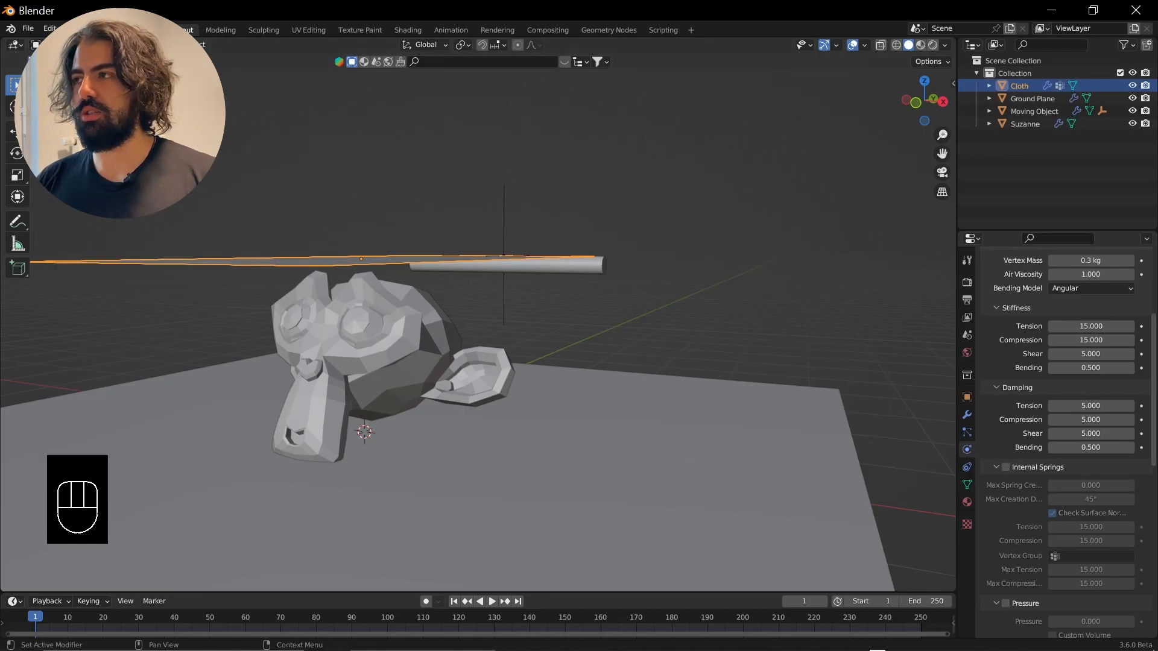
scroll(1068, 440, "up", 5)
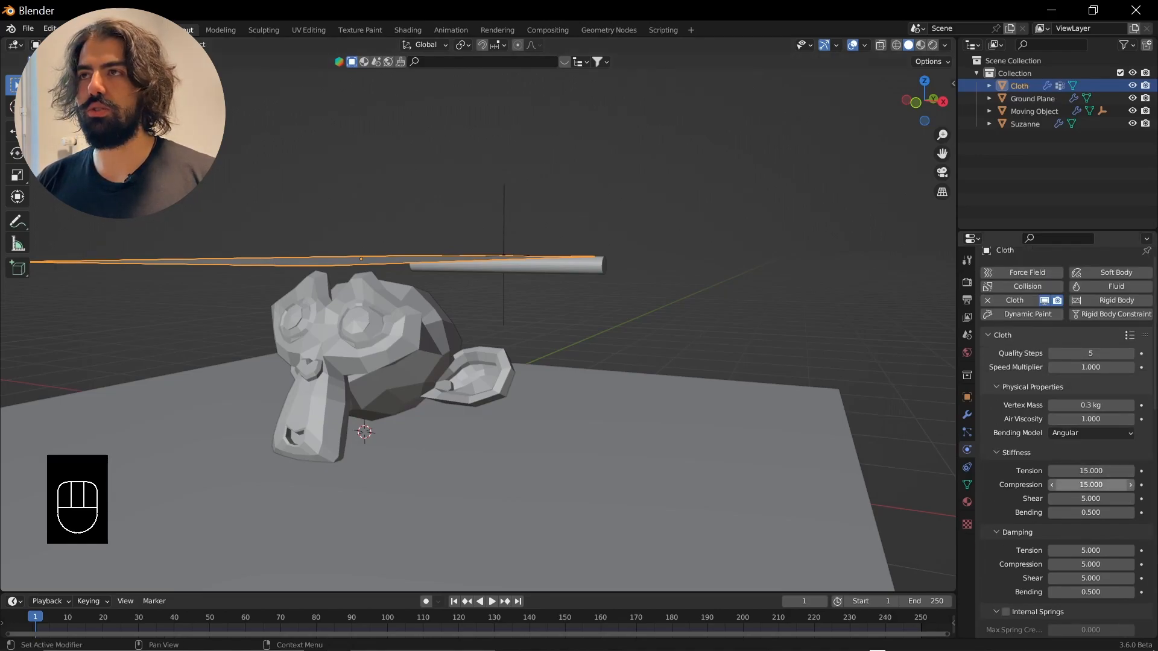
scroll(1090, 541, "down", 3)
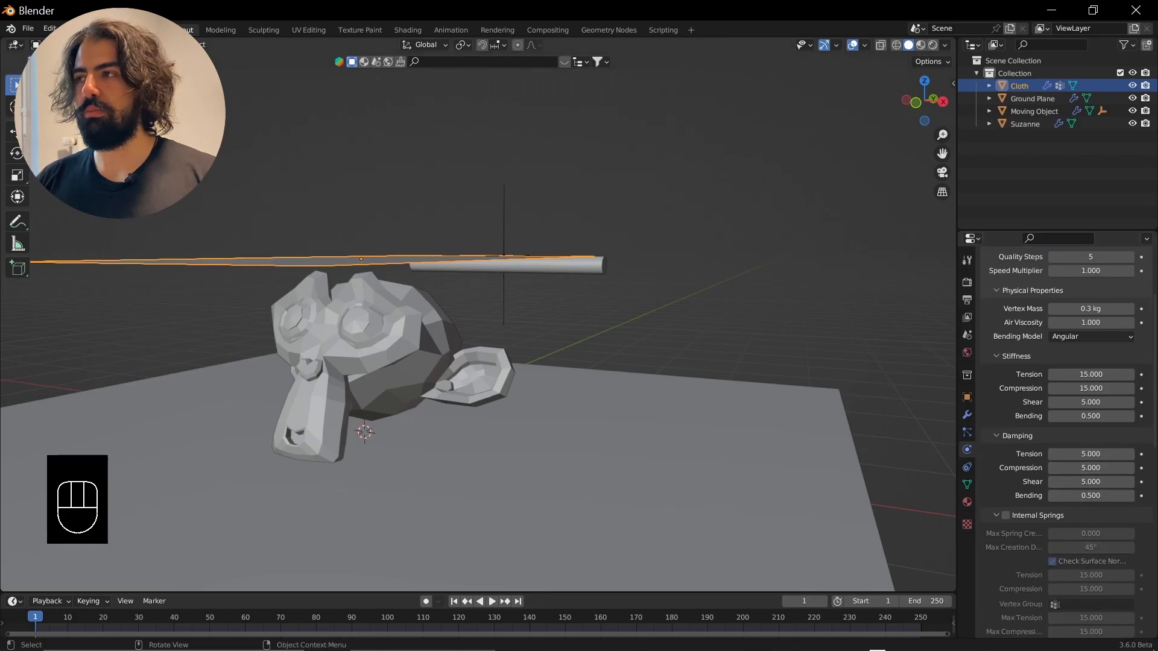
left_click(506, 265)
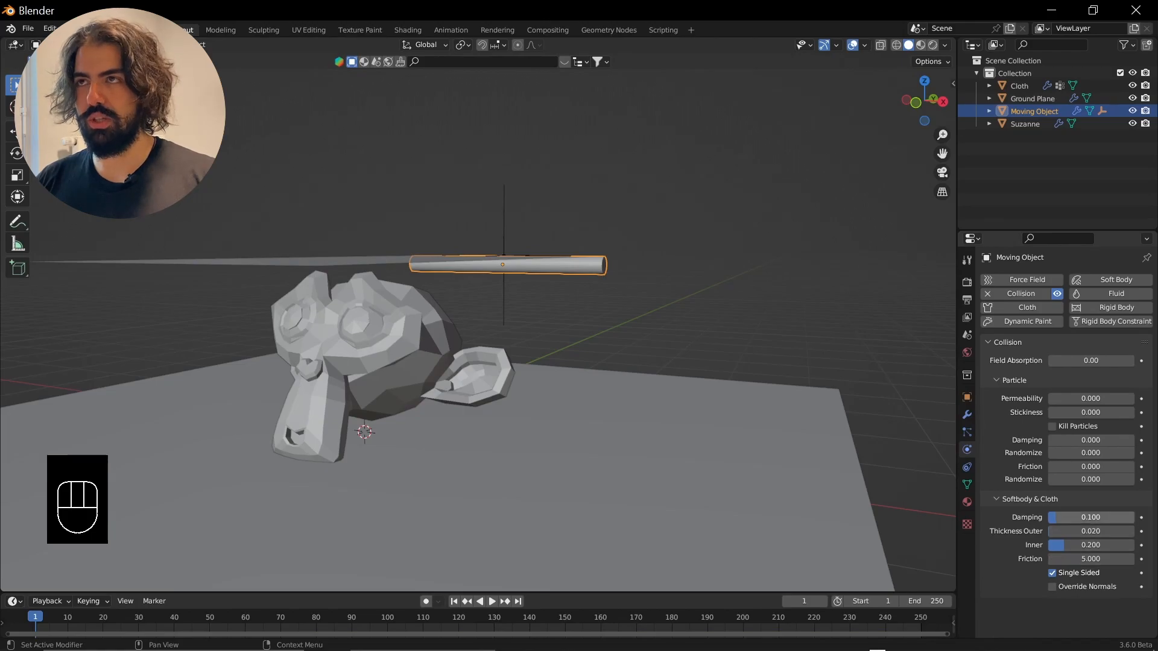
left_click(368, 261)
middle_click_drag(368, 266, 325, 274)
Show the moving cylinder's transform values and apply its rotation.
key("n")
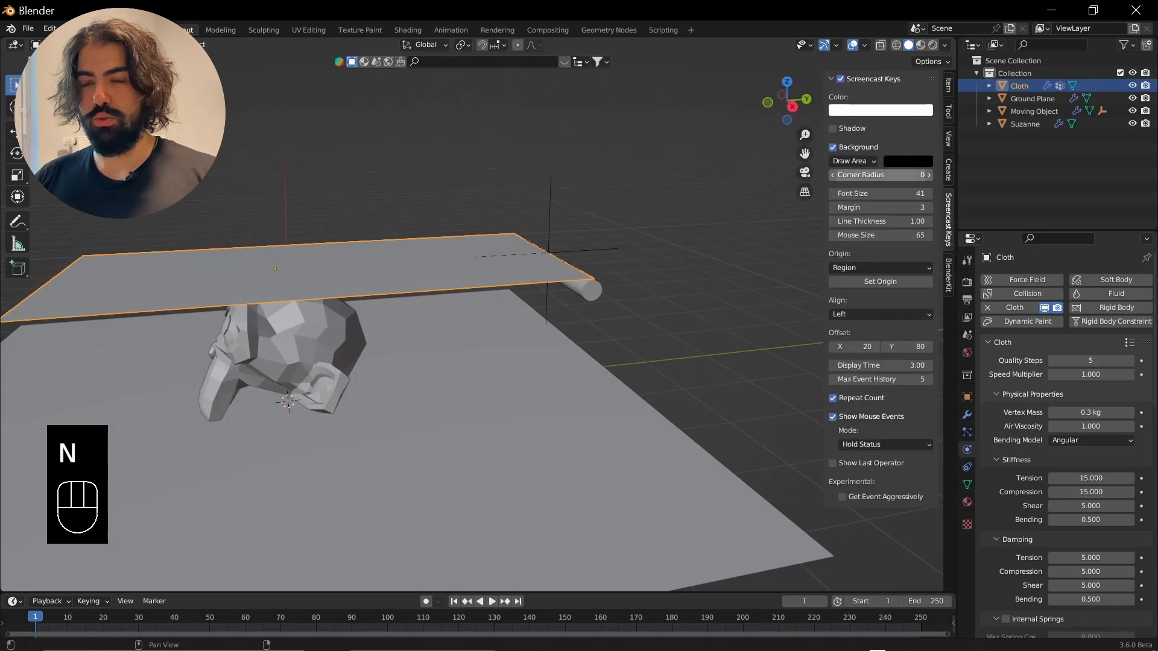
left_click(590, 291)
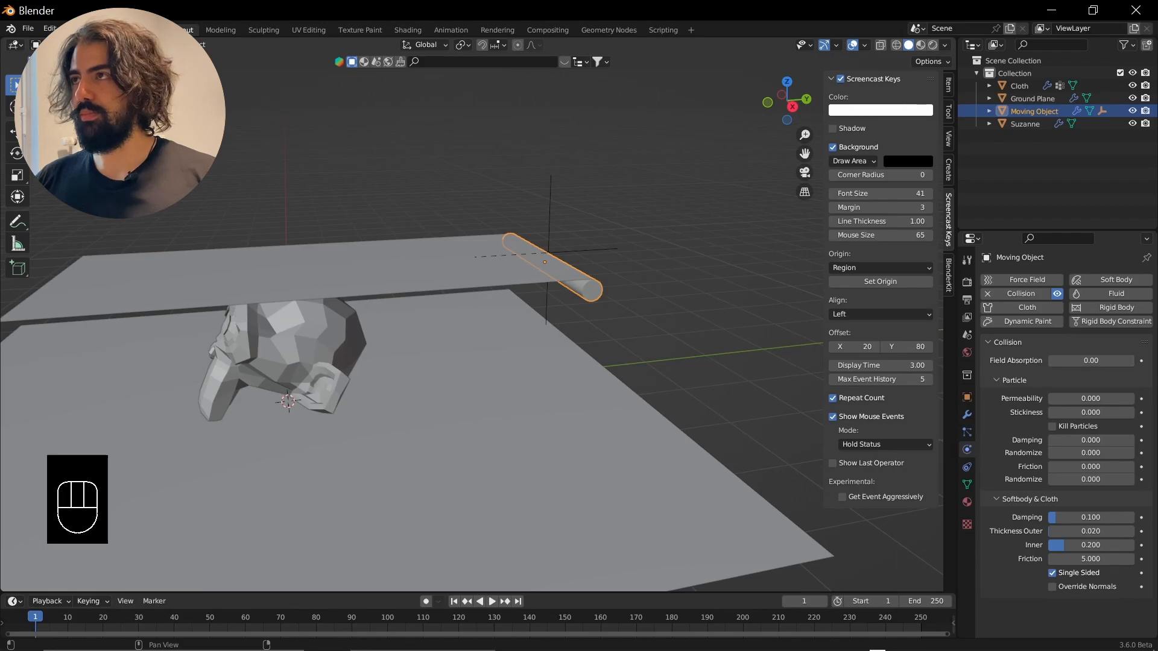
left_click(949, 85)
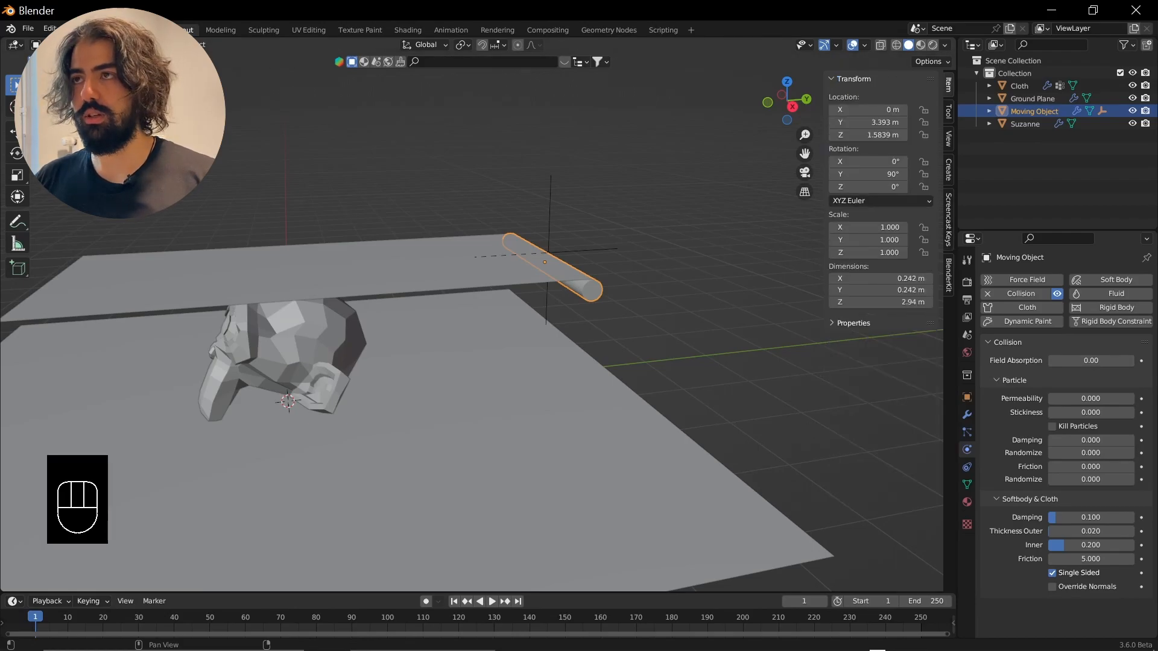
key("ctrl+a")
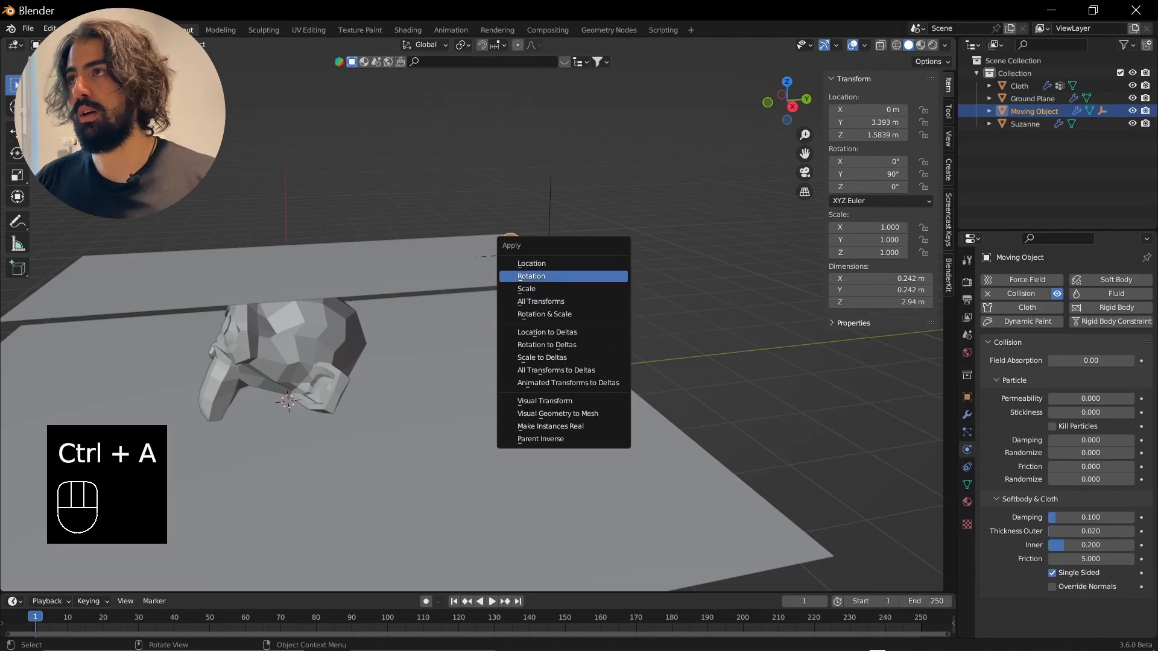
left_click(532, 277)
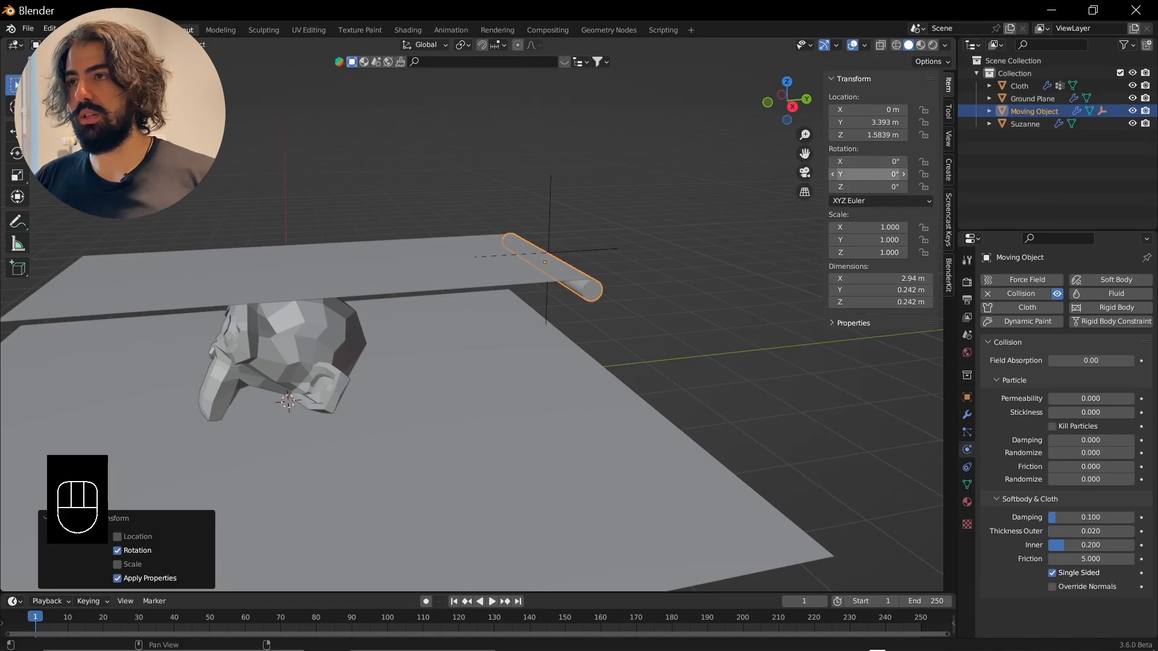
Keyframe the moving cylinder's rotation at frame 1 and set the scene's end frame to 150.
key("i")
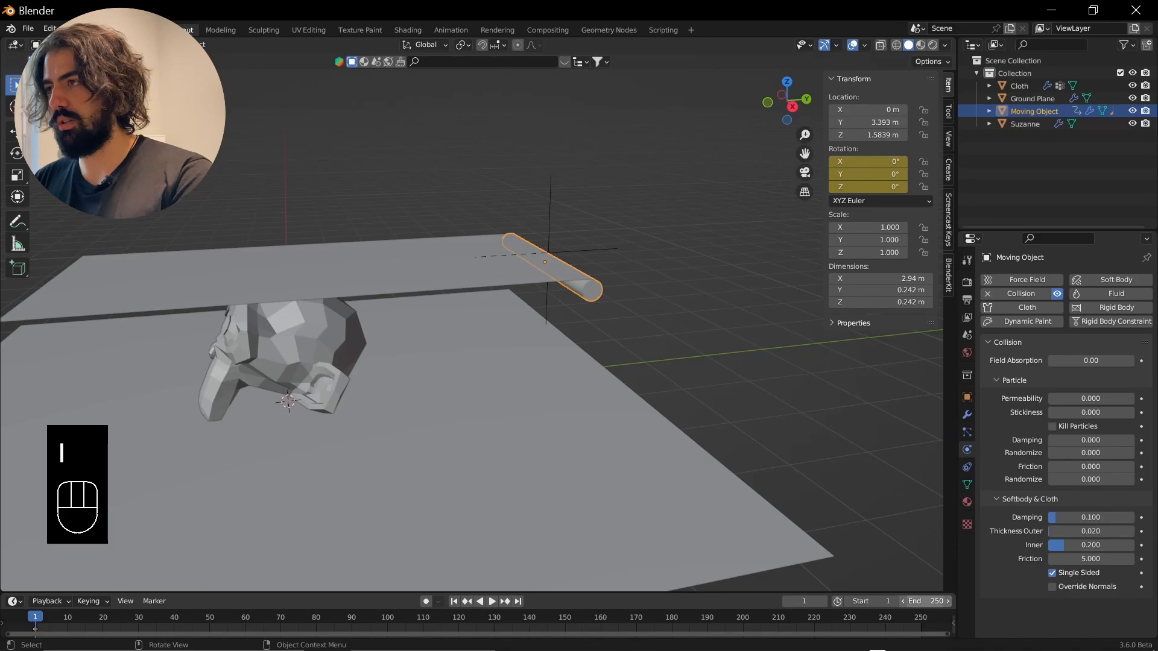
left_click(925, 601)
type("15")
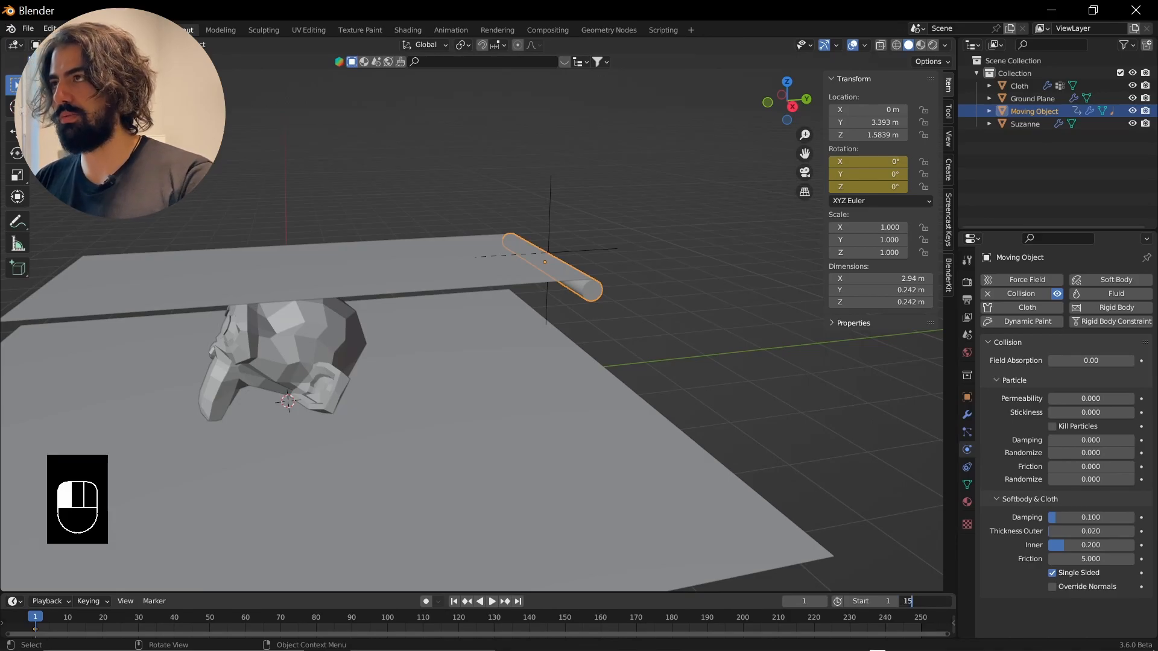
type("0")
key("Return")
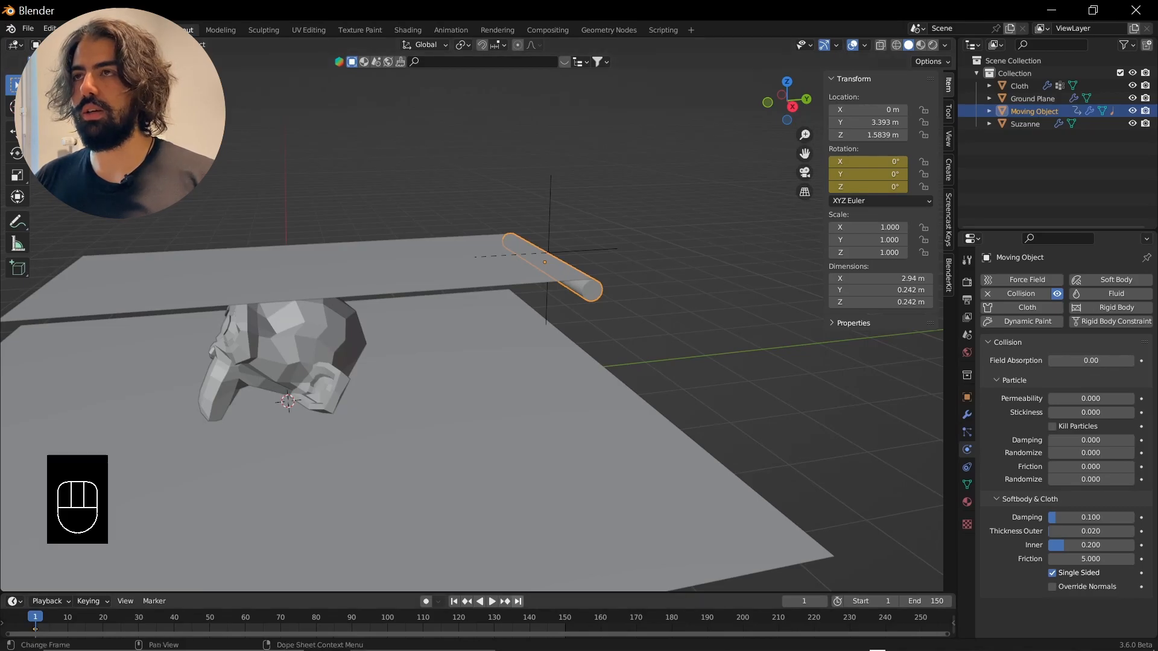
Go to the scene's end frame, 150, with the moving cylinder selected.
left_click(518, 601)
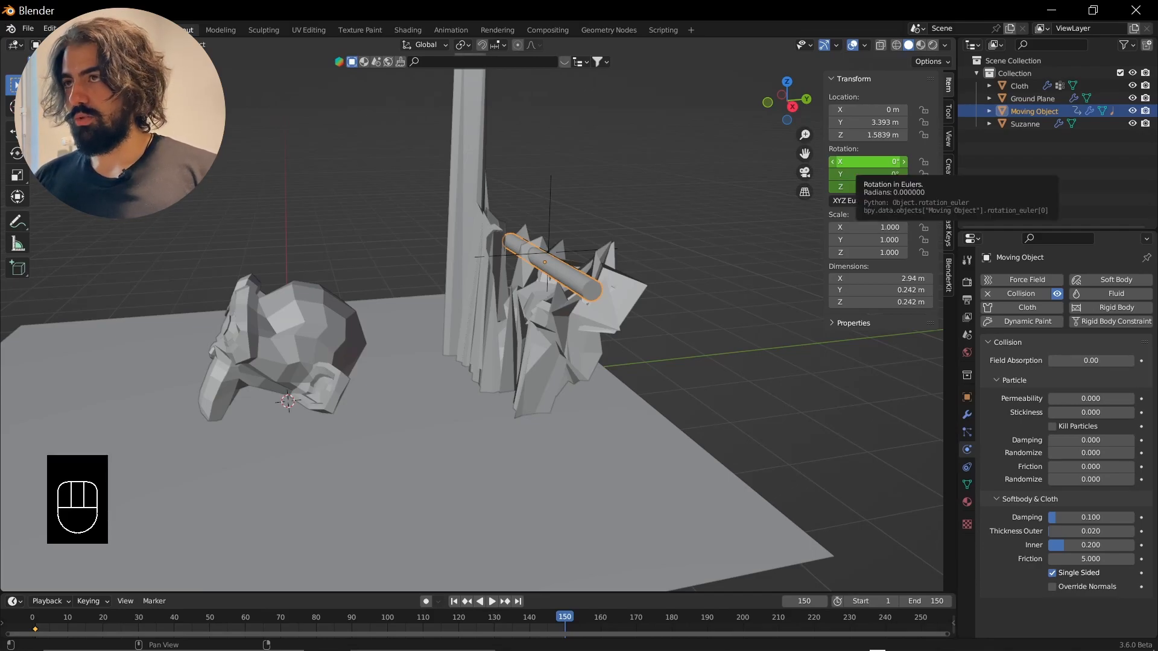
left_click(869, 161)
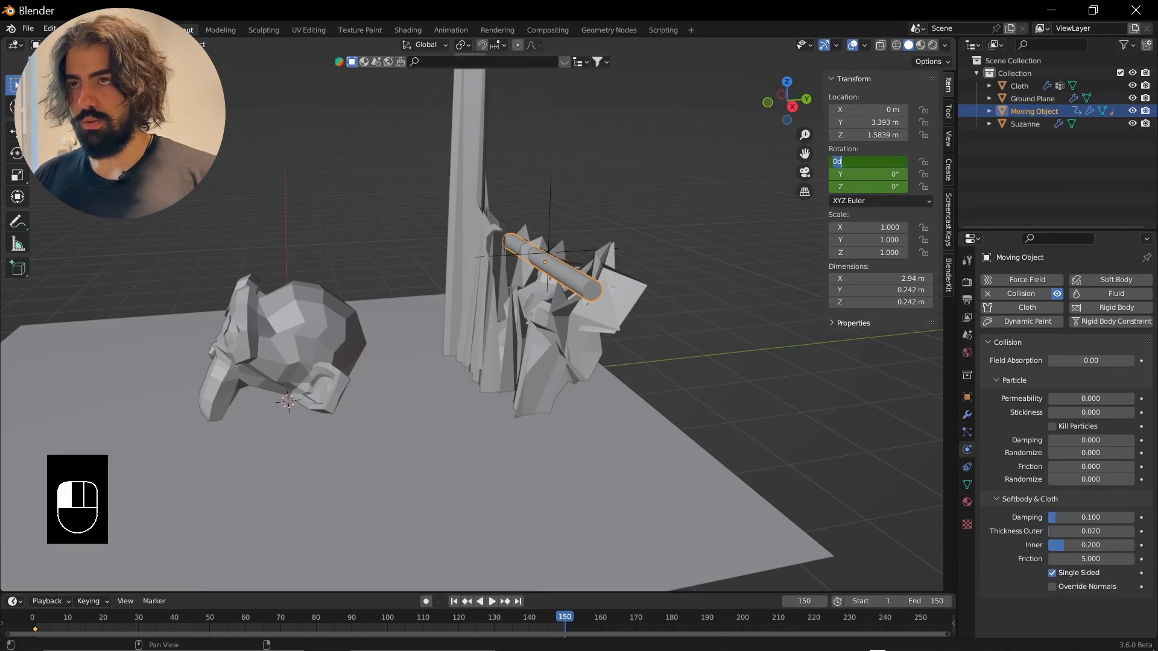
key("Escape")
scroll(473, 330, "up", 4)
middle_click_drag(494, 338, 470, 337)
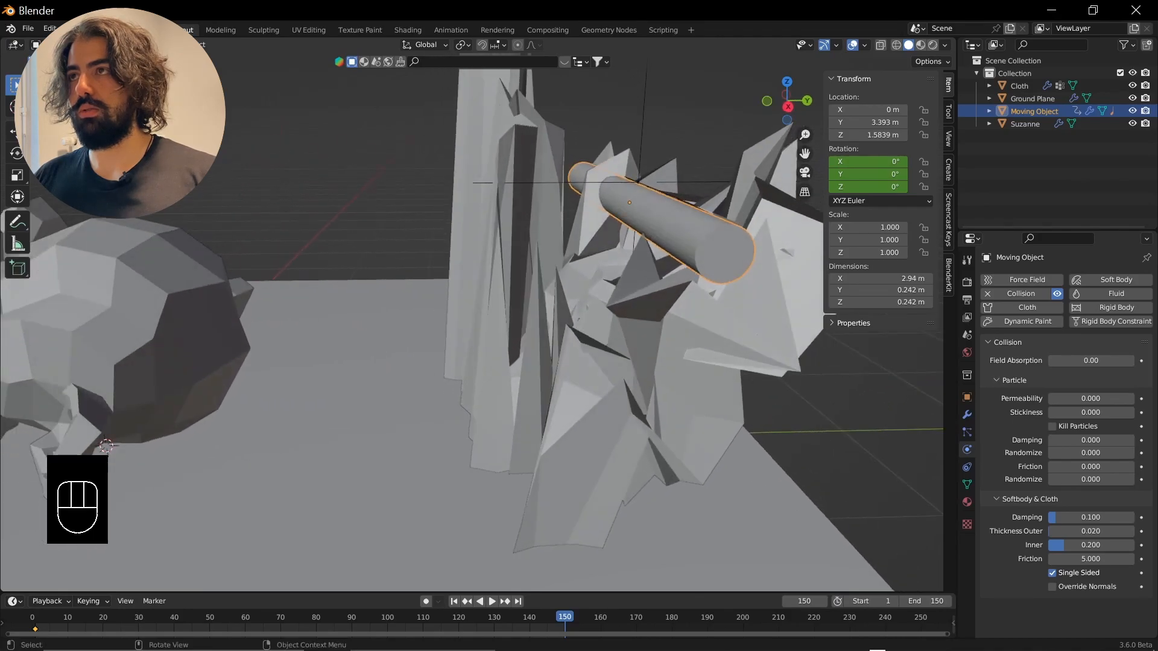
Try rotating the moving cylinder freehand about the X axis and undo the rotation.
key("r")
key("y")
key("x")
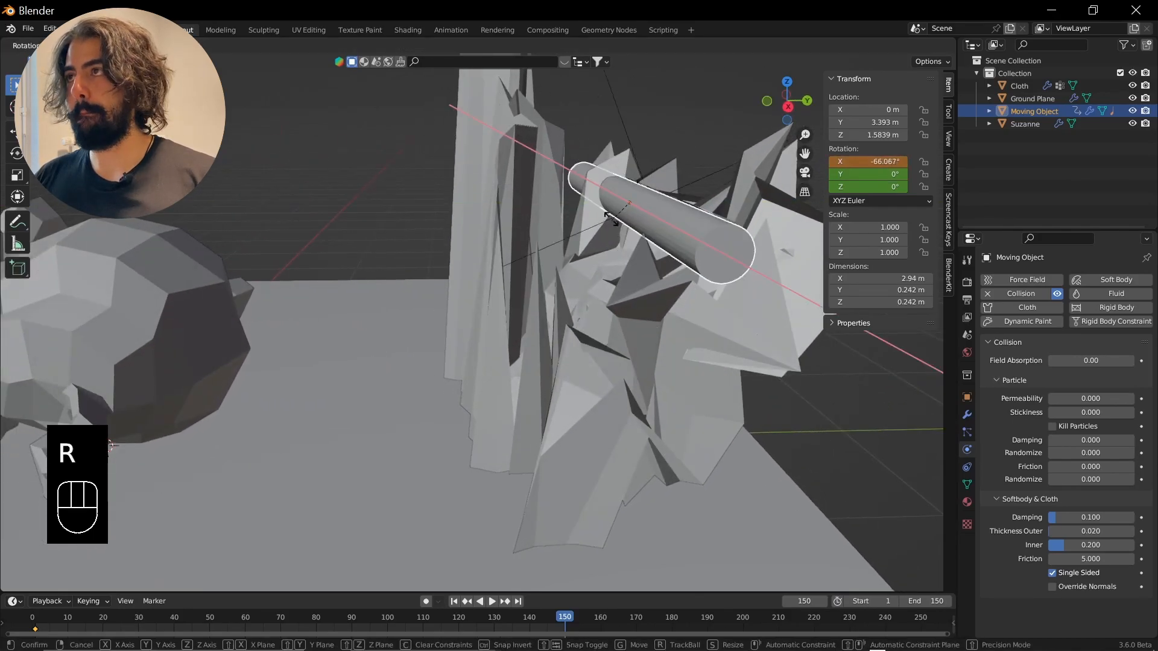
left_click(611, 221)
key("ctrl+z")
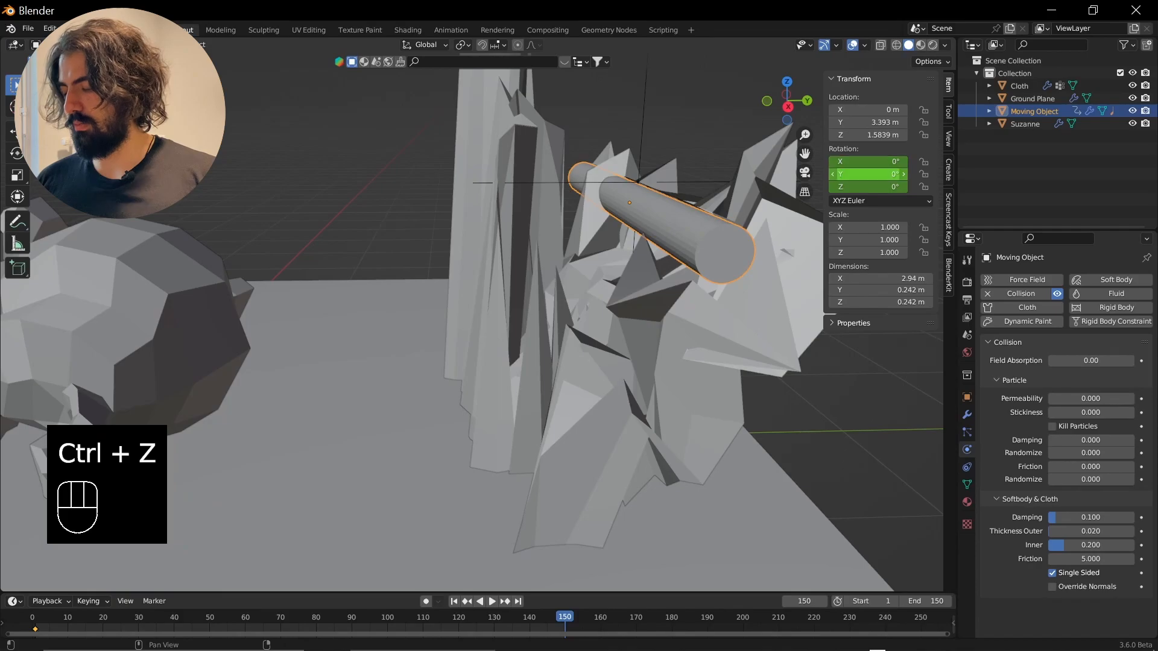
Set the moving cylinder's X rotation to -500° and keyframe its rotation at frame 150.
left_click(868, 174)
left_click(868, 162)
left_click(869, 162)
type("-5")
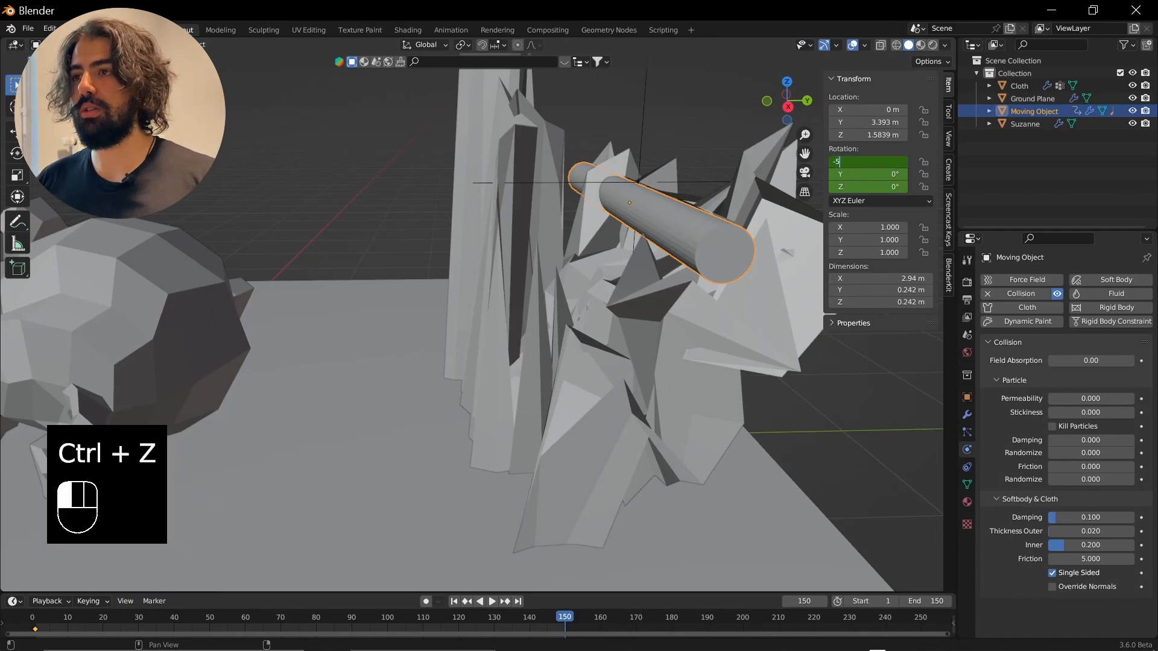
type("00")
key("Return")
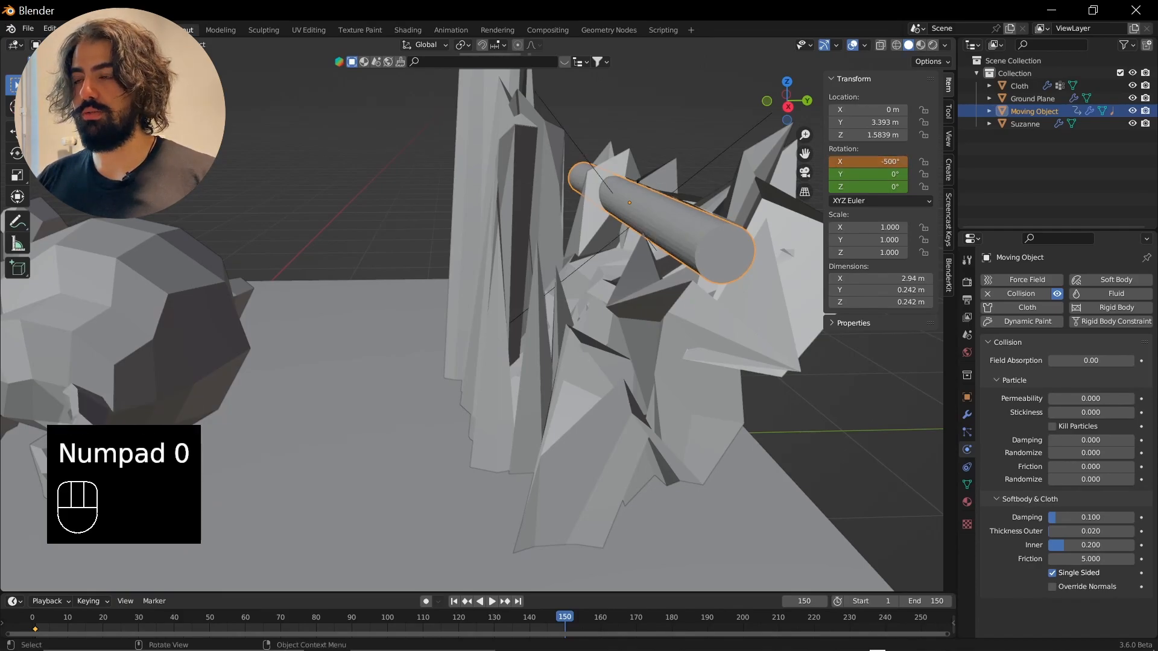
key("i")
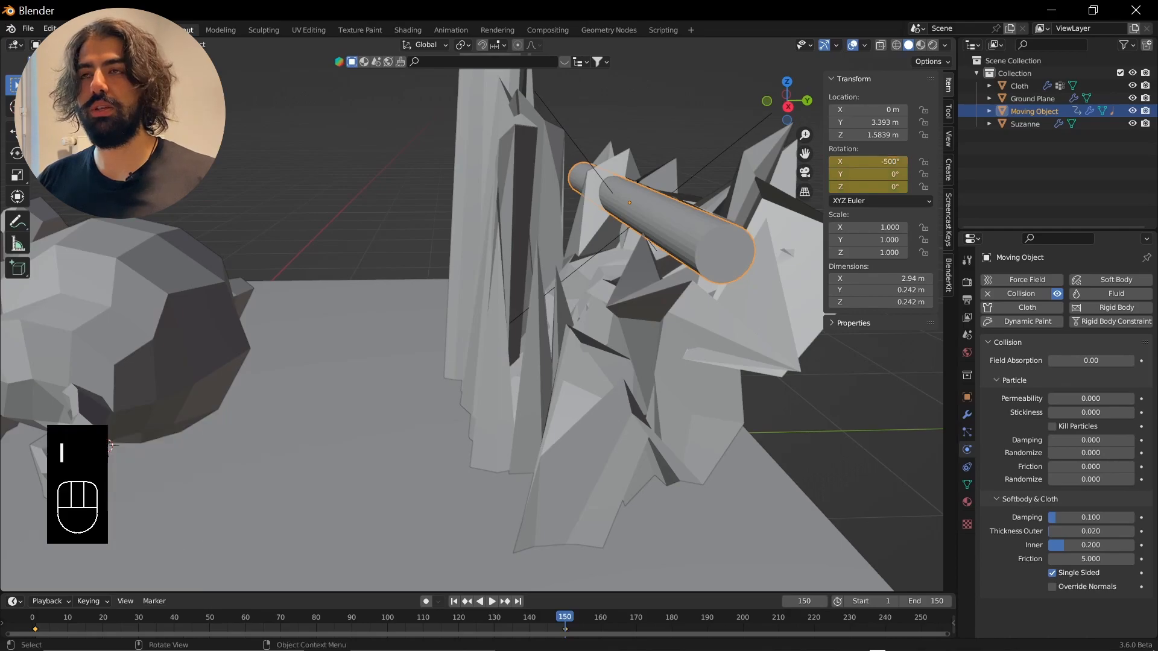
Play the simulation from frame 1 and examine from both sides how the cloth is pulled over the monkey head.
left_click(454, 601)
scroll(472, 374, "down", 3)
middle_click_drag(472, 374, 493, 375)
key("space")
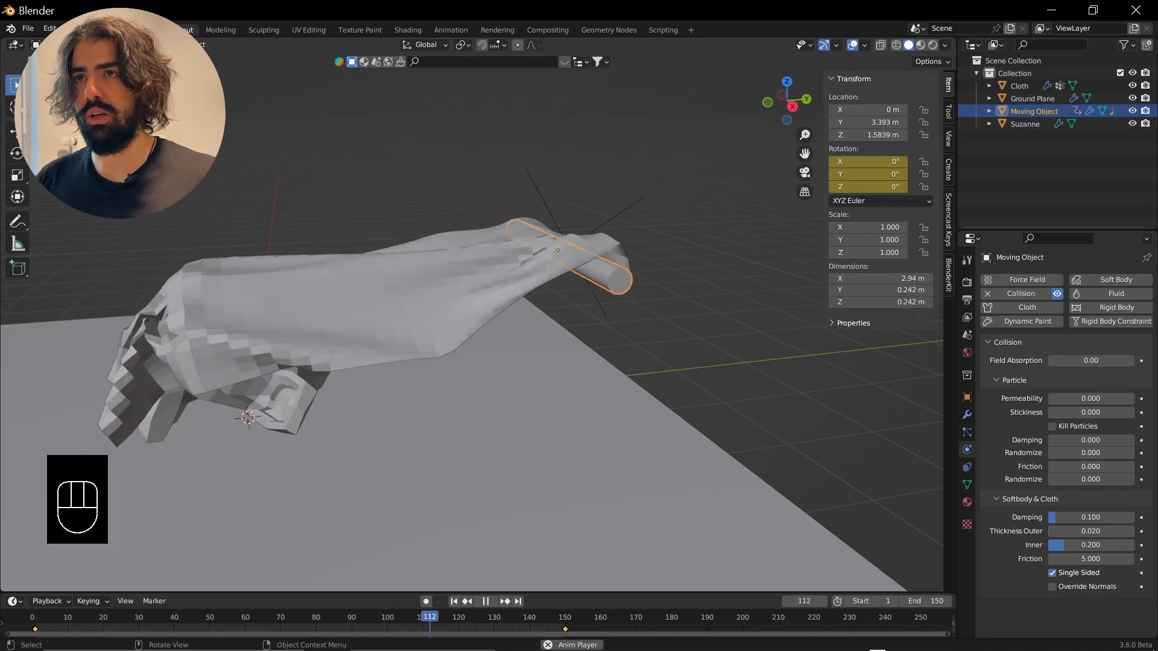
middle_click_drag(458, 362, 917, 356)
middle_click_drag(543, 338, 374, 361, "shift")
key("space")
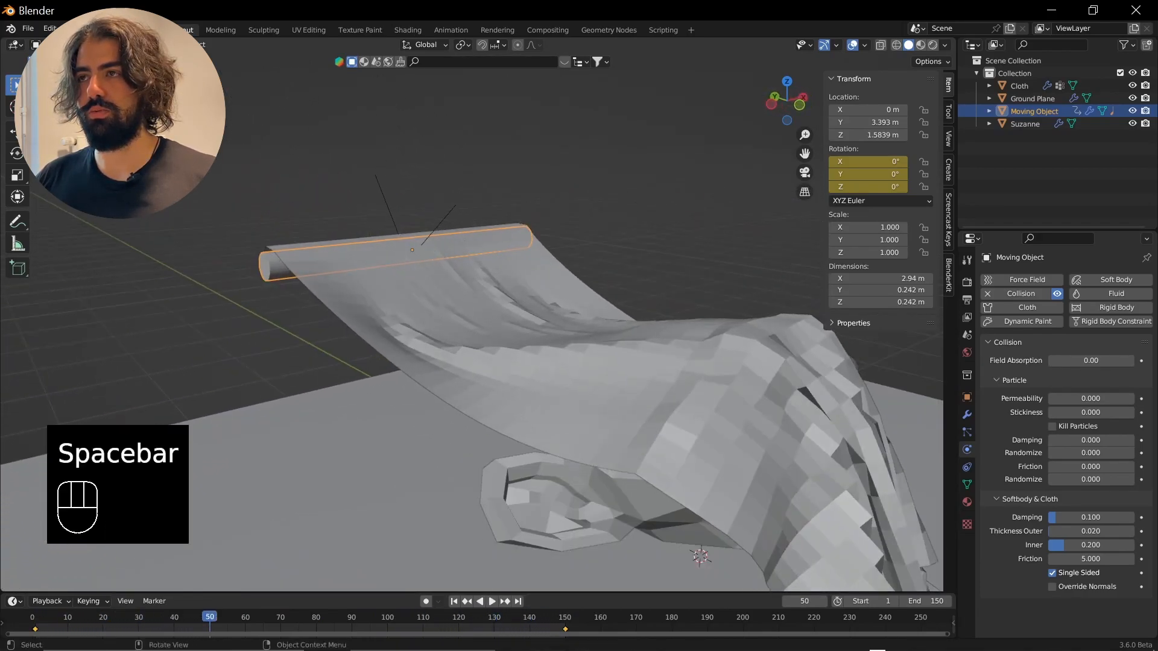
Return to frame 1 and move the monkey head about 0.79 m along the Y axis towards the cylinder.
left_click(453, 601)
scroll(591, 398, "down", 2)
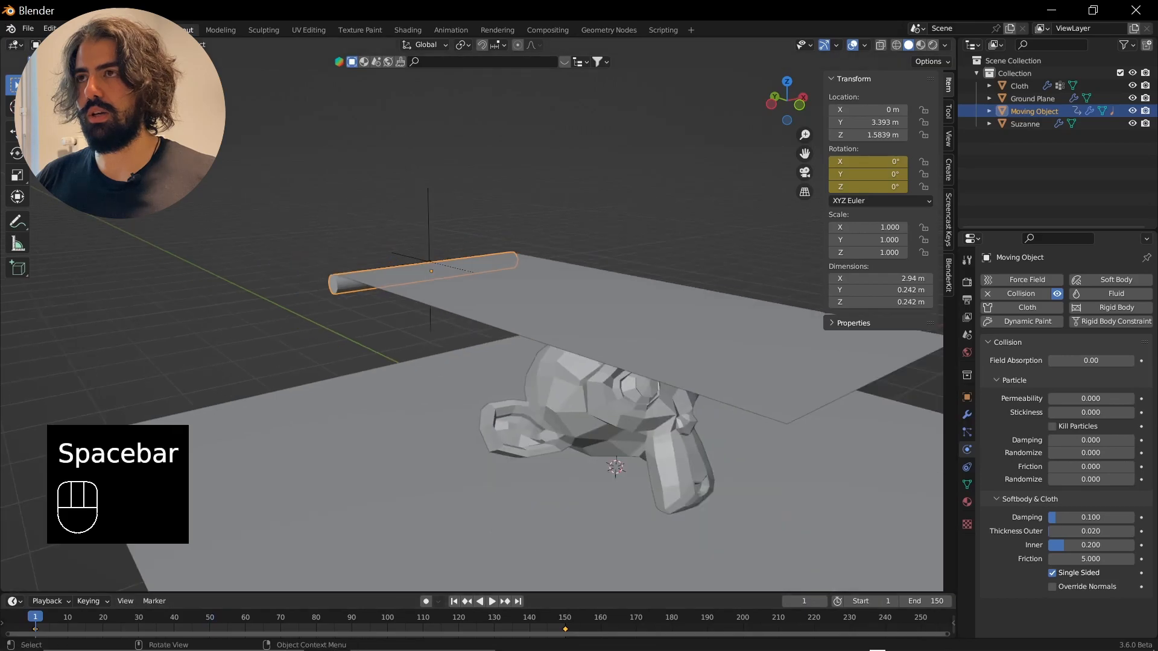
left_click(597, 404)
key("g")
key("y")
left_click(669, 422)
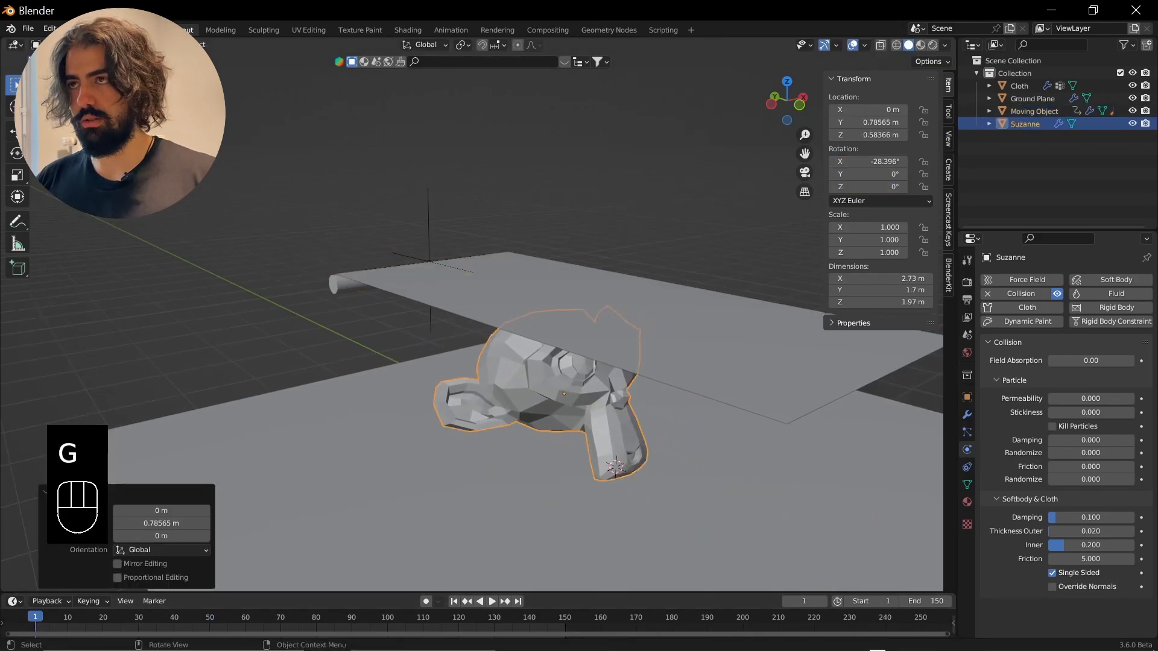
key("s")
right_click(683, 427)
key("ctrl+z")
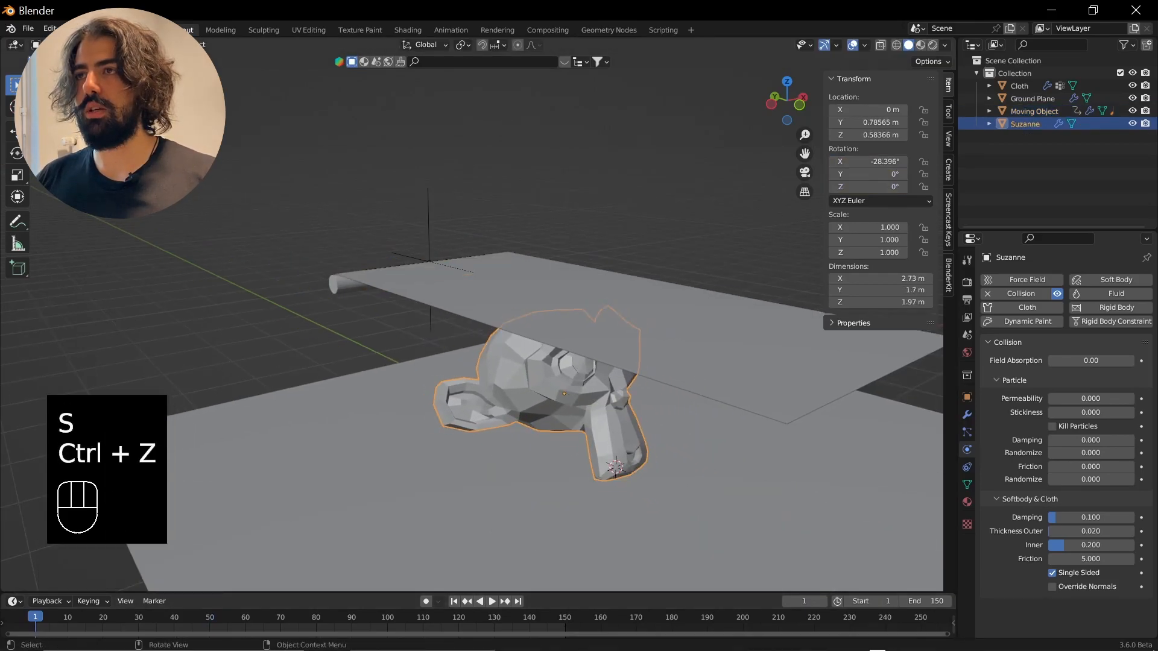
Scale the monkey head's whole mesh up slightly in Edit Mode and return to Object Mode.
key("Tab")
key("s")
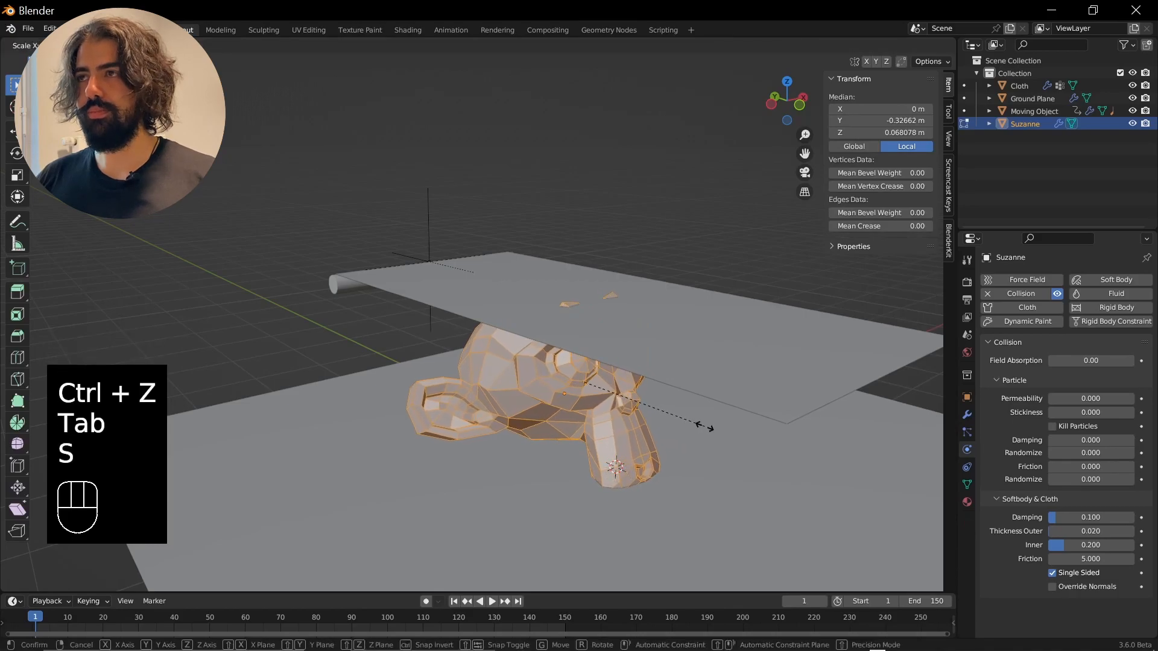
left_click(691, 427)
key("Tab")
Select the cloth, play the simulation over the monkey head and stop it at frame 129.
left_click(675, 362)
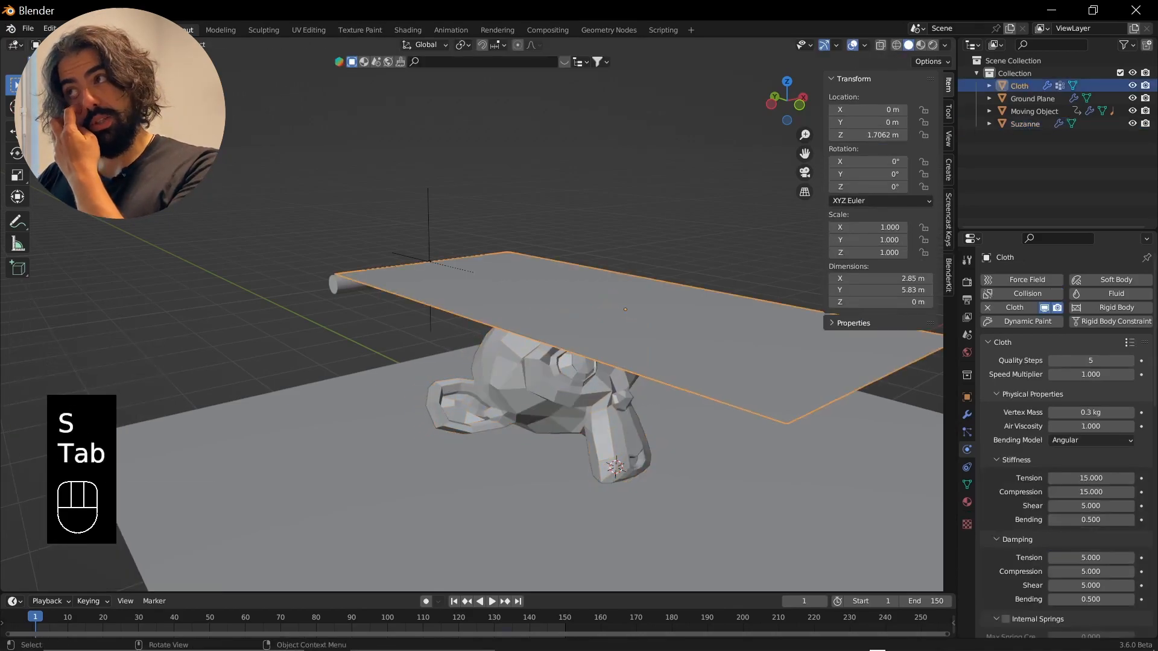
scroll(676, 361, "down", 2)
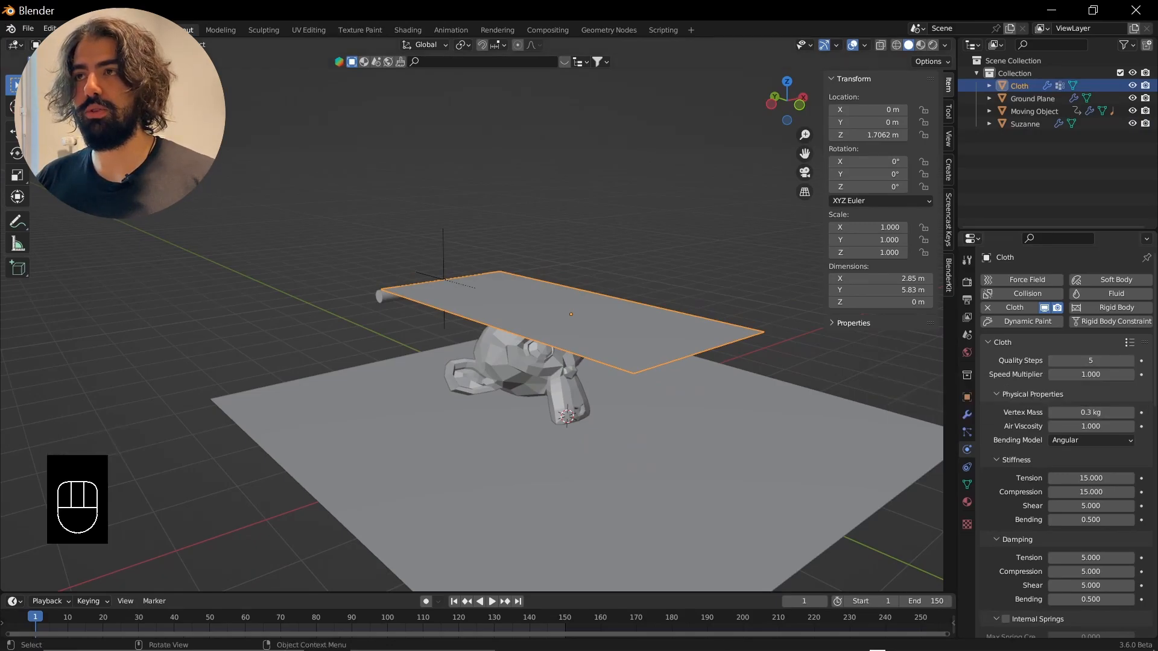
key("space")
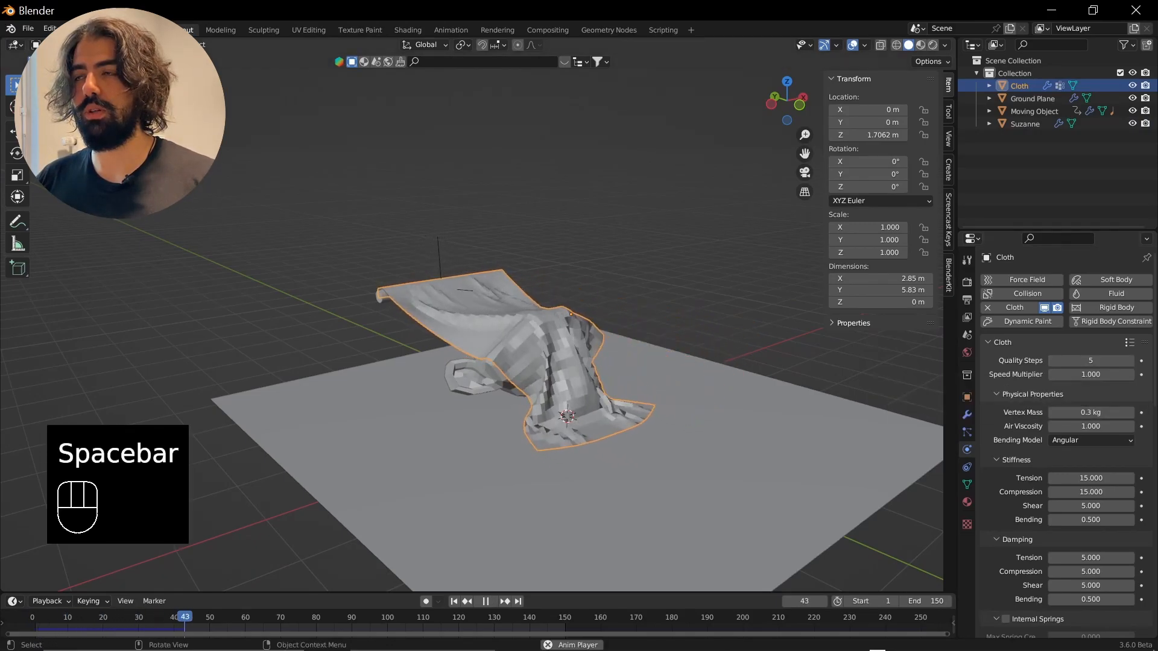
scroll(567, 362, "up", 3)
middle_click_drag(566, 362, 534, 362)
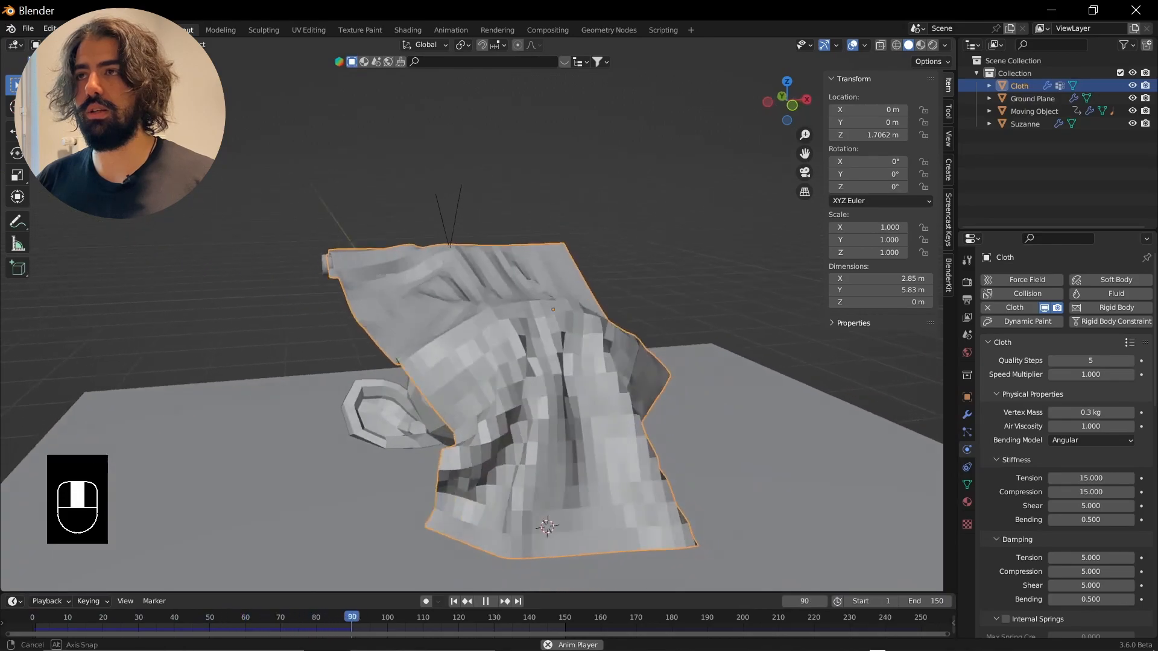
key("space")
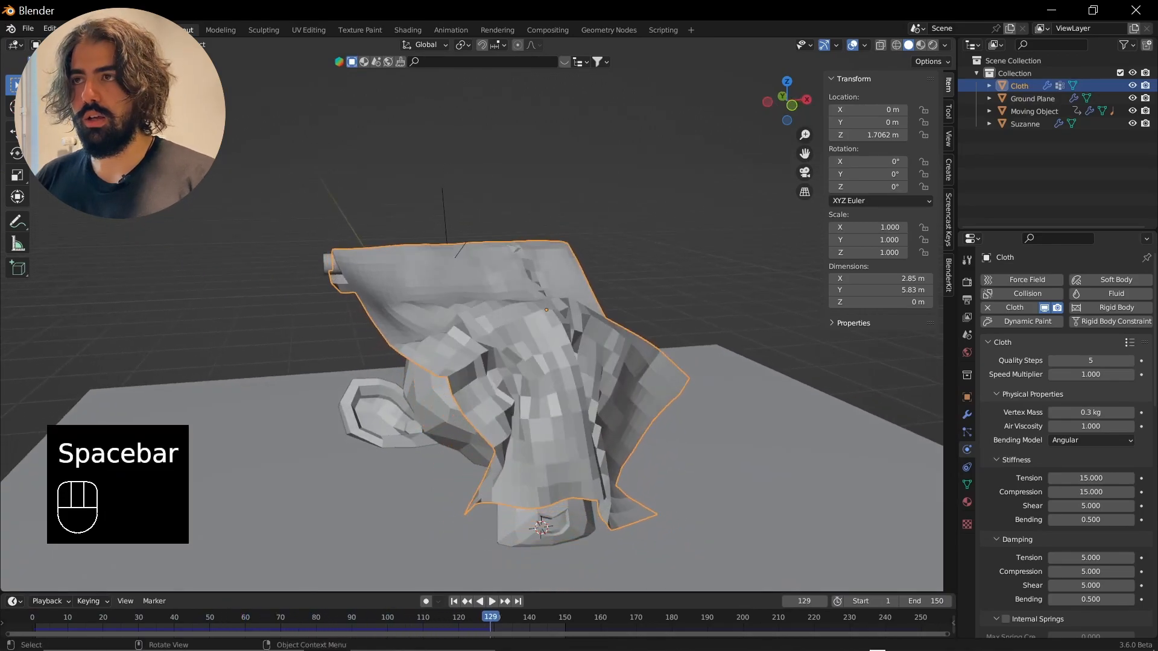
Step back frame by frame to frame 123 and inspect the cloth's folds and collisions up close.
scroll(543, 337, "up", 5)
key("Left")
key("Left")
key("Left")
key("Left")
key("Left")
key("Left")
middle_click_drag(534, 362, 567, 362)
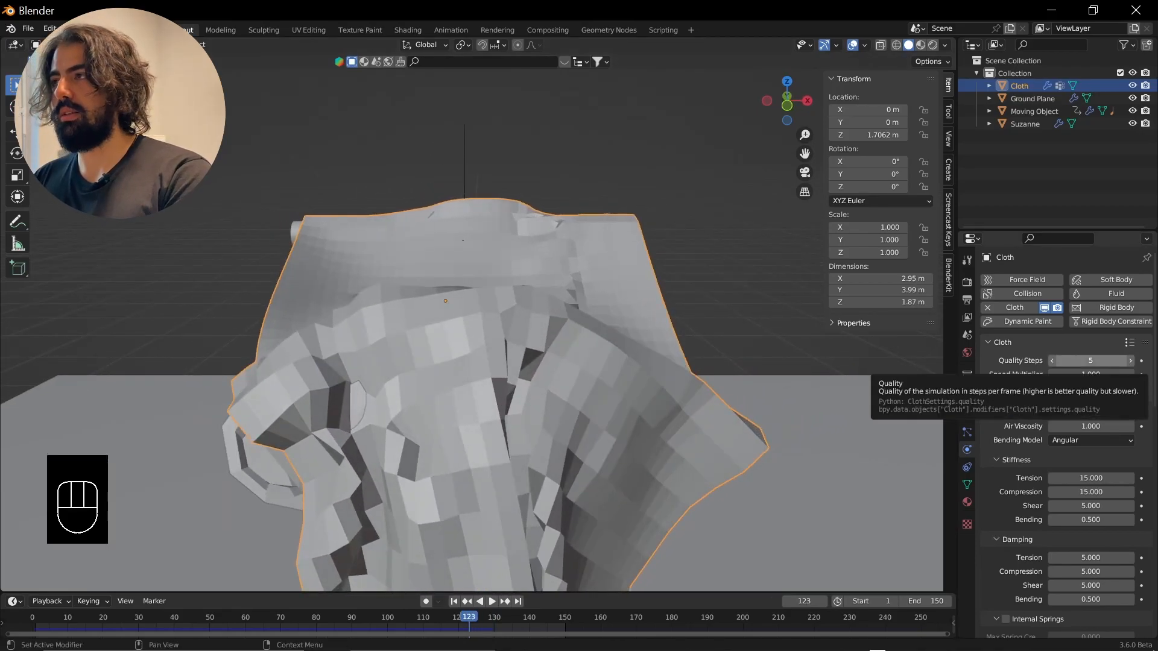
Set the cloth simulation's Quality Steps to 40 and return to frame 1.
left_click(1090, 360)
type("40")
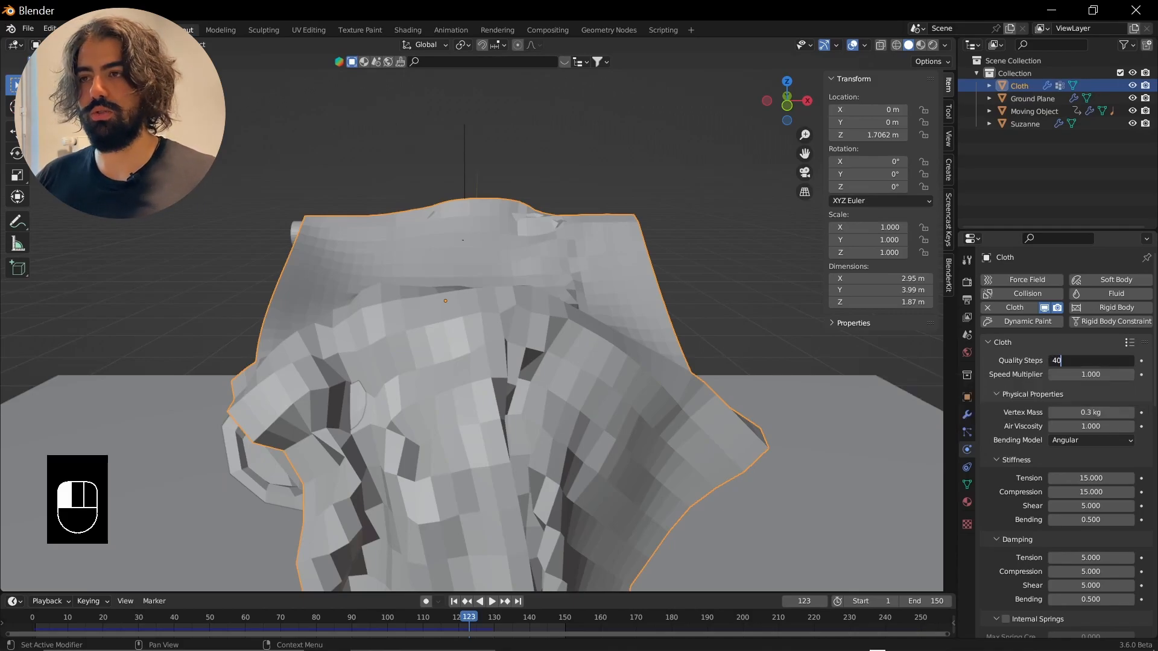
key("Return")
key("shift+Left")
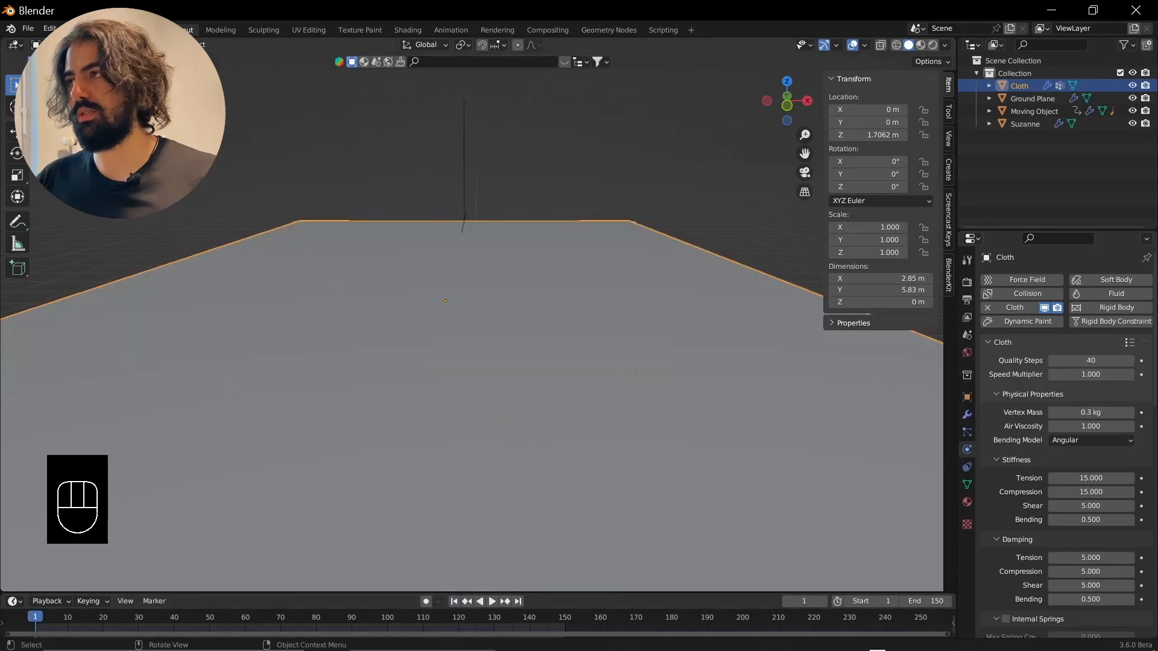
scroll(471, 332, "down", 3)
Set the simulation end frame in the cloth's Cache settings to 150.
scroll(1080, 434, "down", 15)
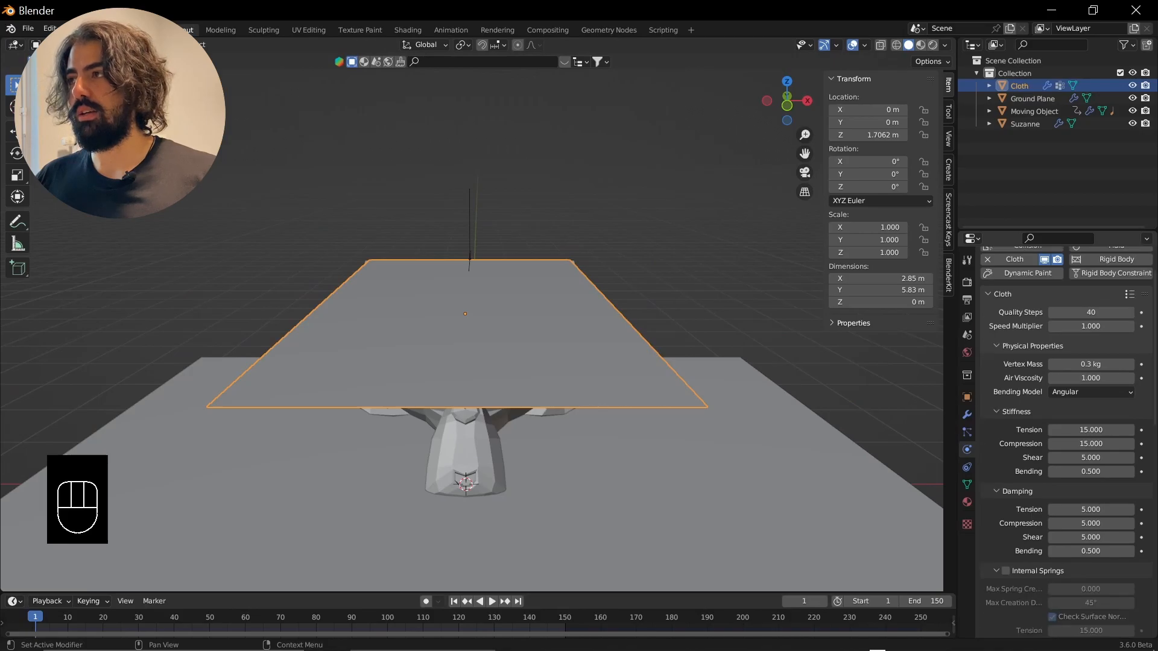
scroll(1091, 428, "up", 15)
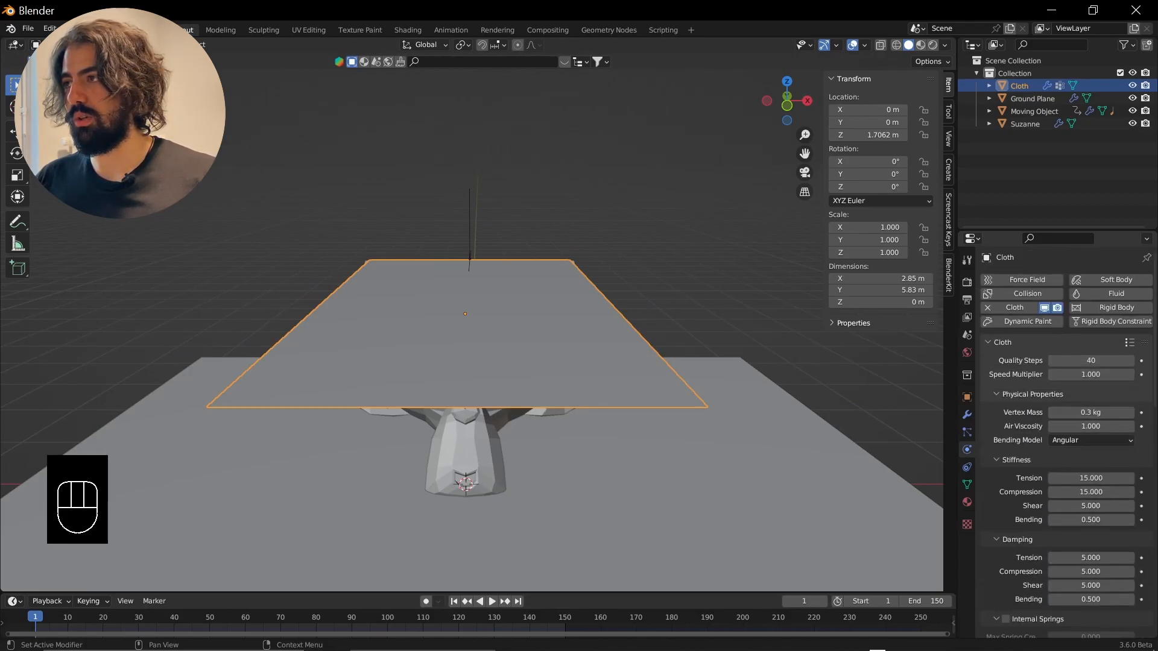
scroll(1090, 500, "down", 15)
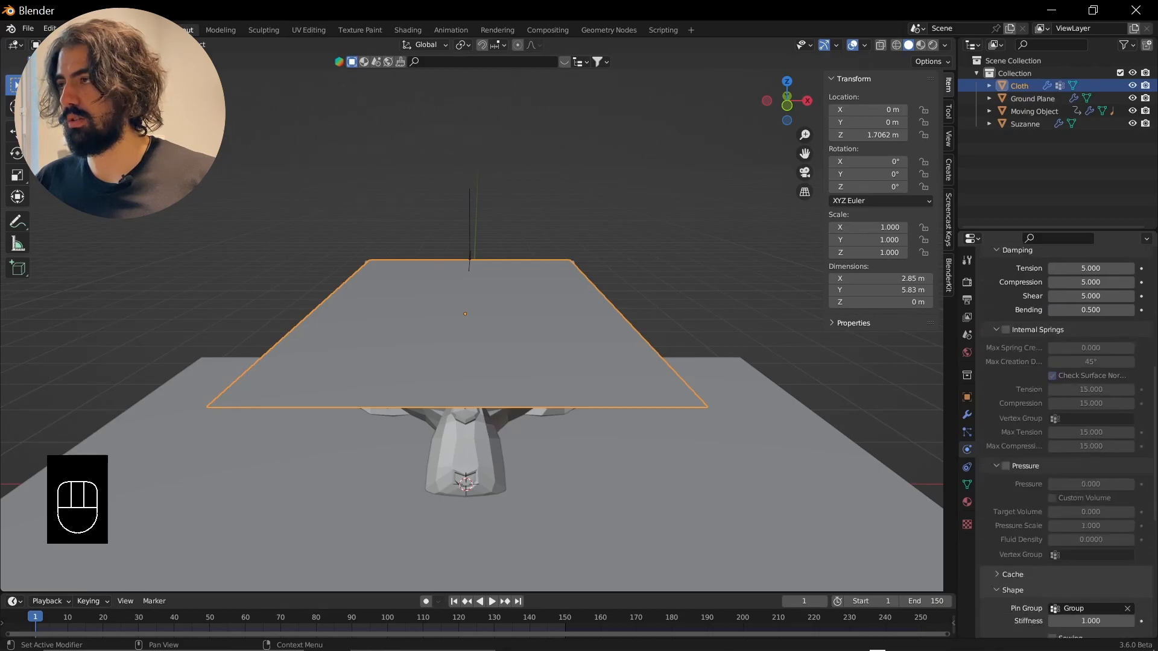
left_click(1012, 406)
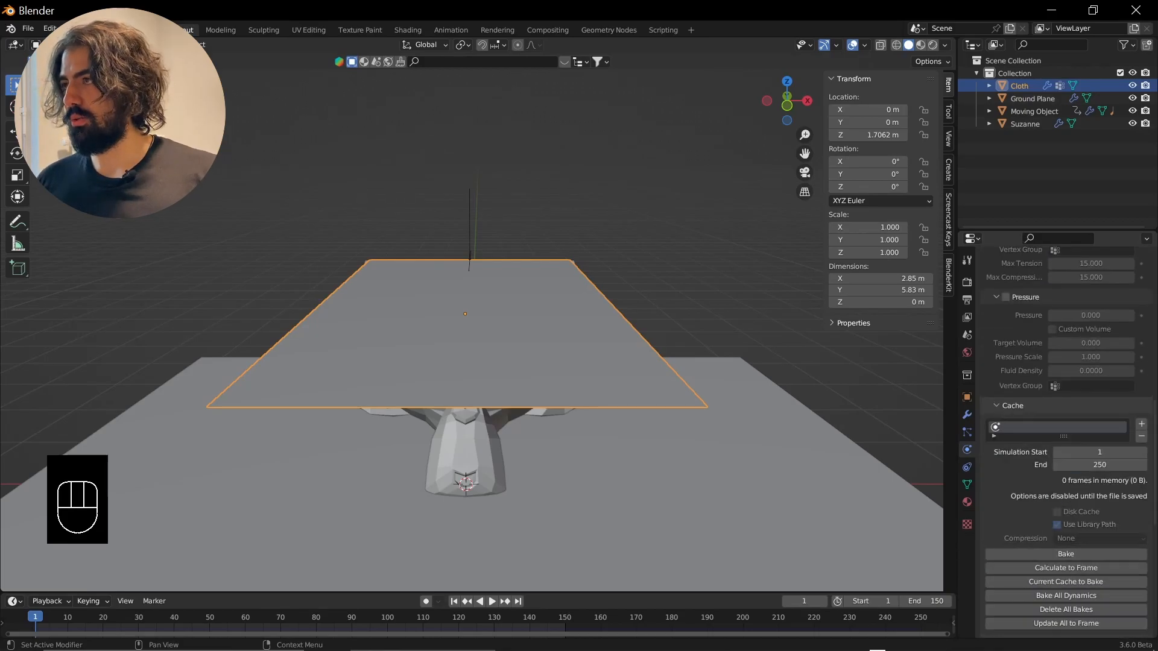
scroll(1066, 391, "down", 3)
left_click(1100, 391)
type("150")
key("Return")
Play the cloth simulation to cache its frames, view it from the side, and return to frame 1.
middle_click_drag(670, 380, 700, 372)
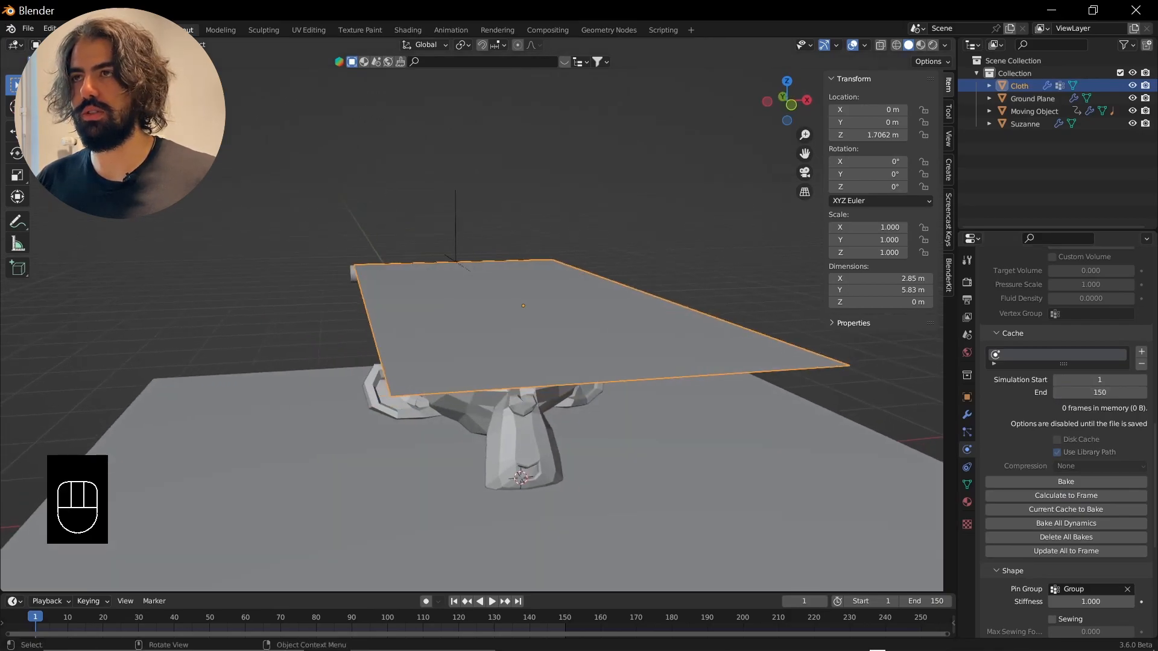
key("space")
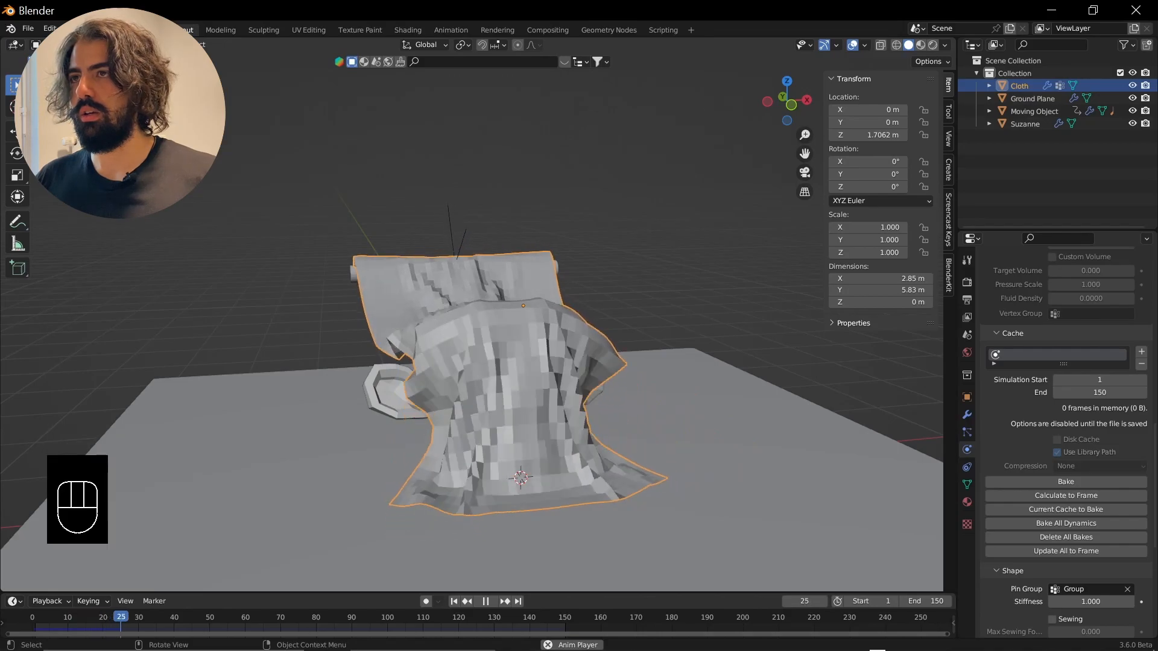
middle_click_drag(700, 373, 738, 372)
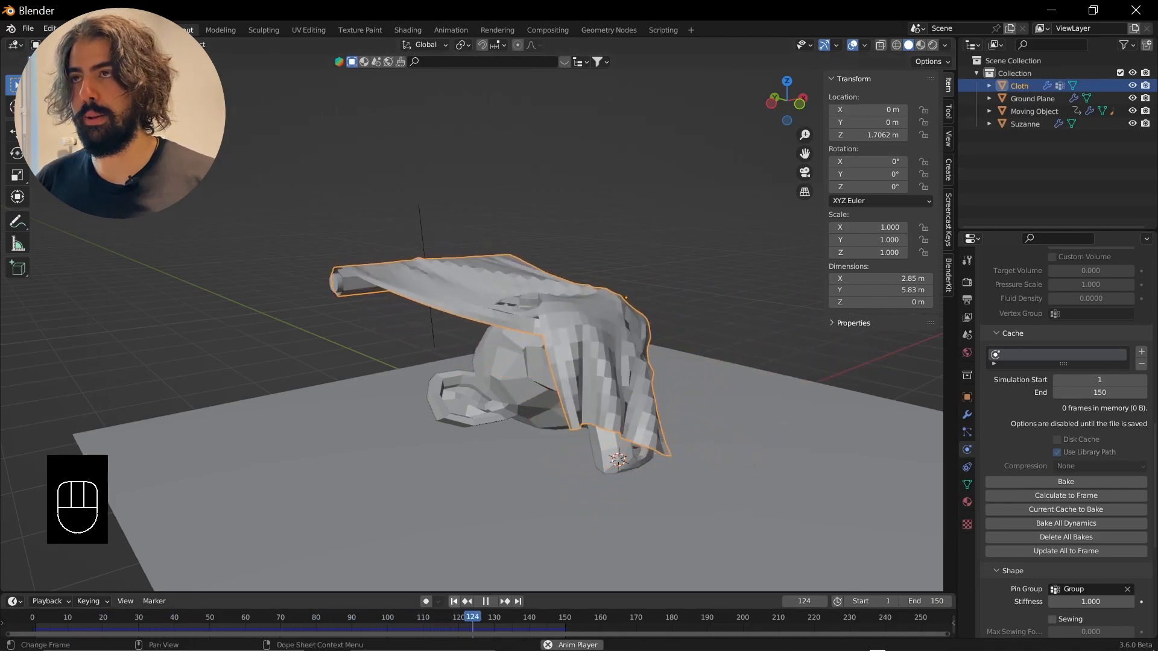
key("space")
left_click(454, 601)
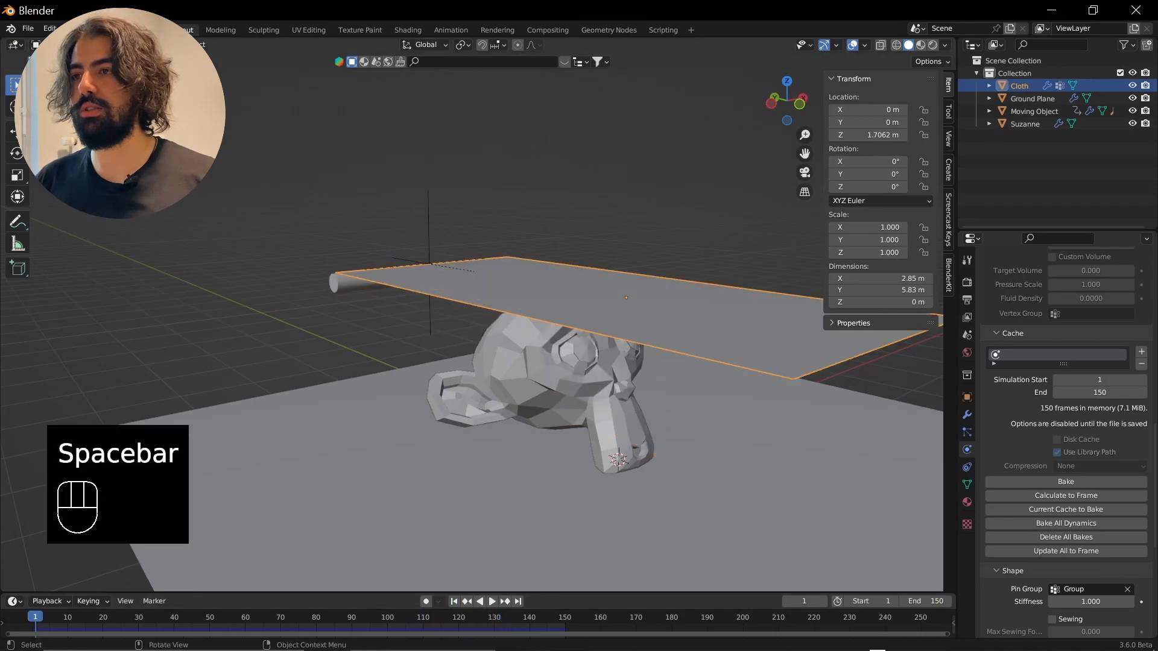
Set the moving cylinder's X rotation to -2000° at frame 150 and keyframe its rotation again.
left_click(350, 284)
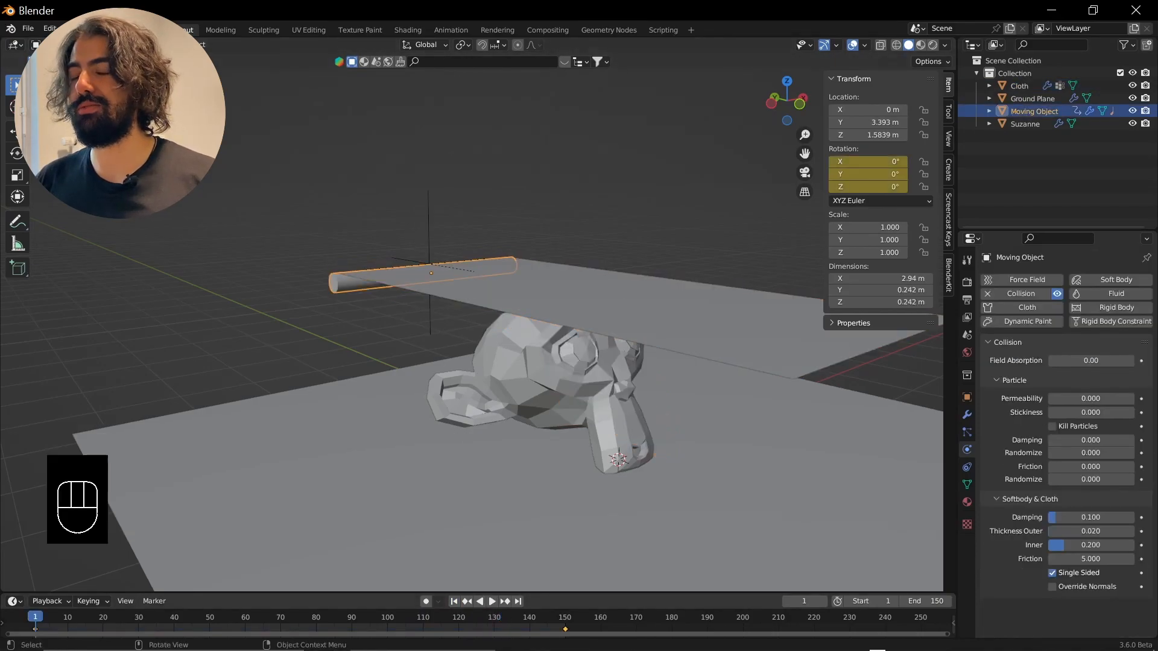
left_click(518, 601)
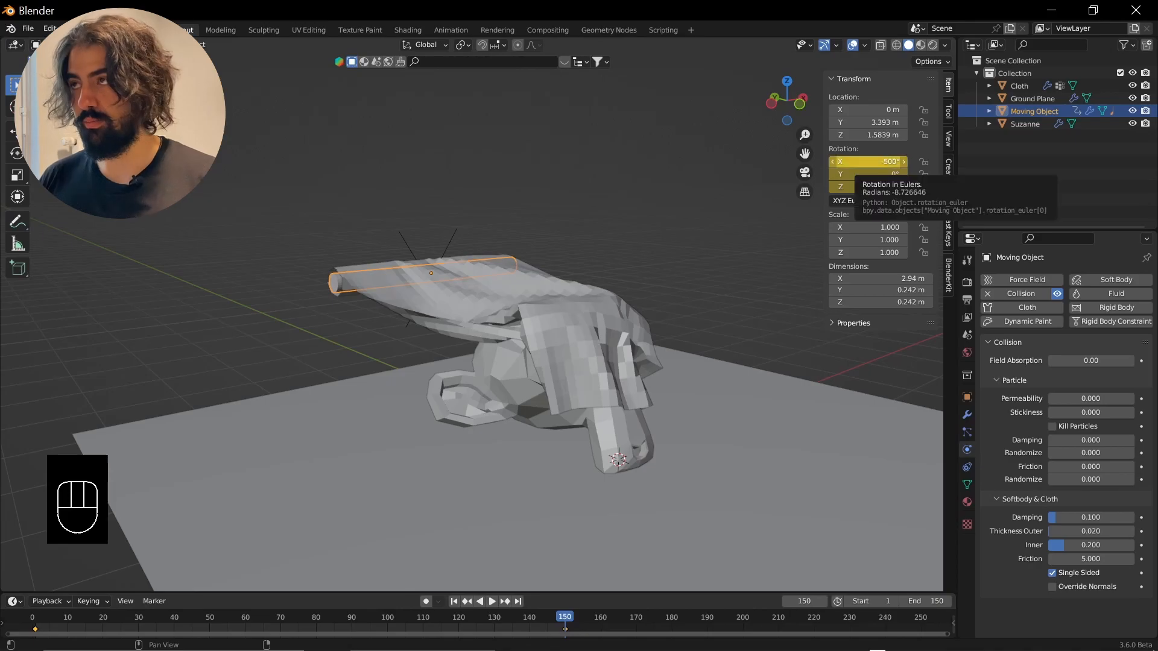
left_click(868, 161)
type("-200")
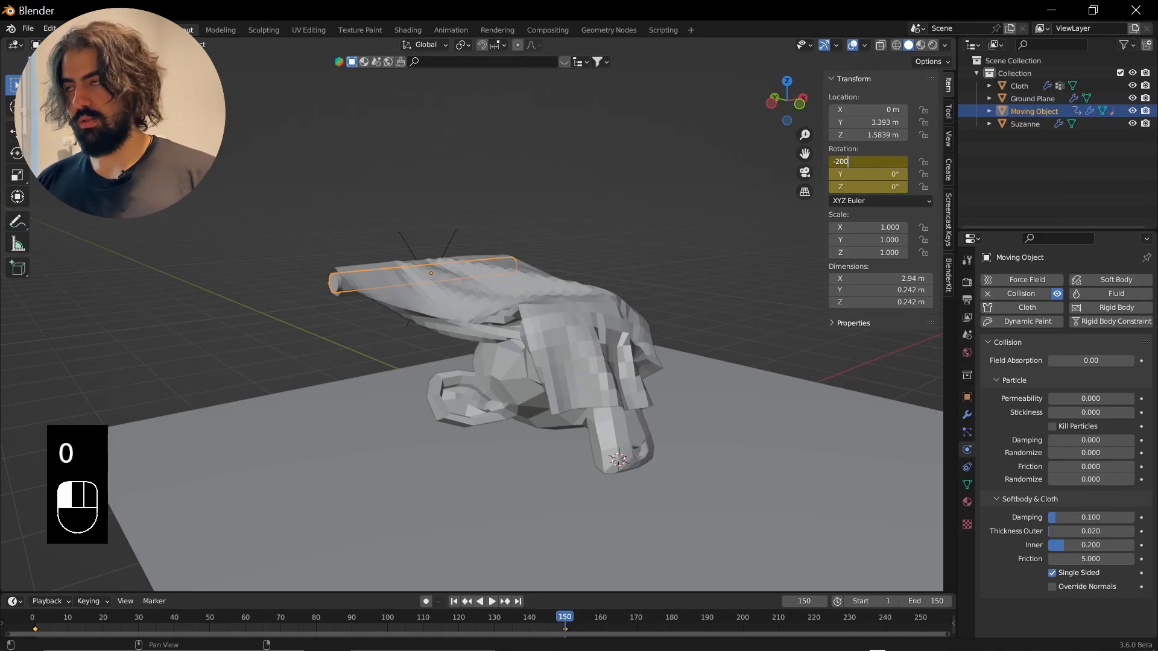
key("Return")
key("i")
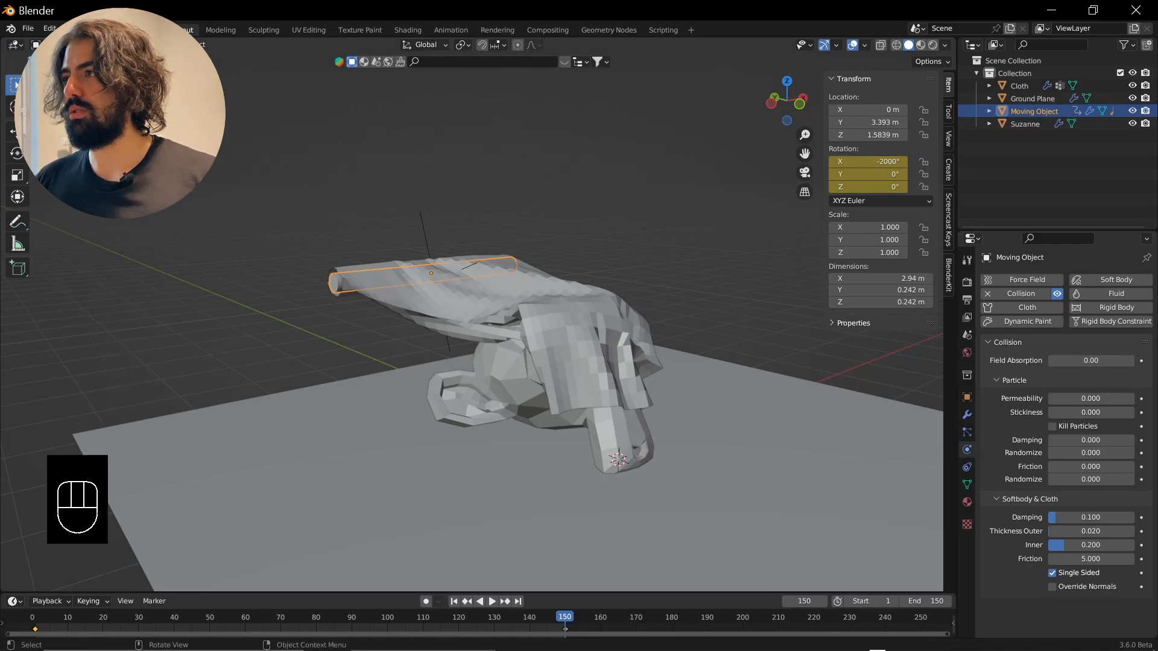
Select the cloth and set its Tension stiffness to 30.
left_click(576, 338)
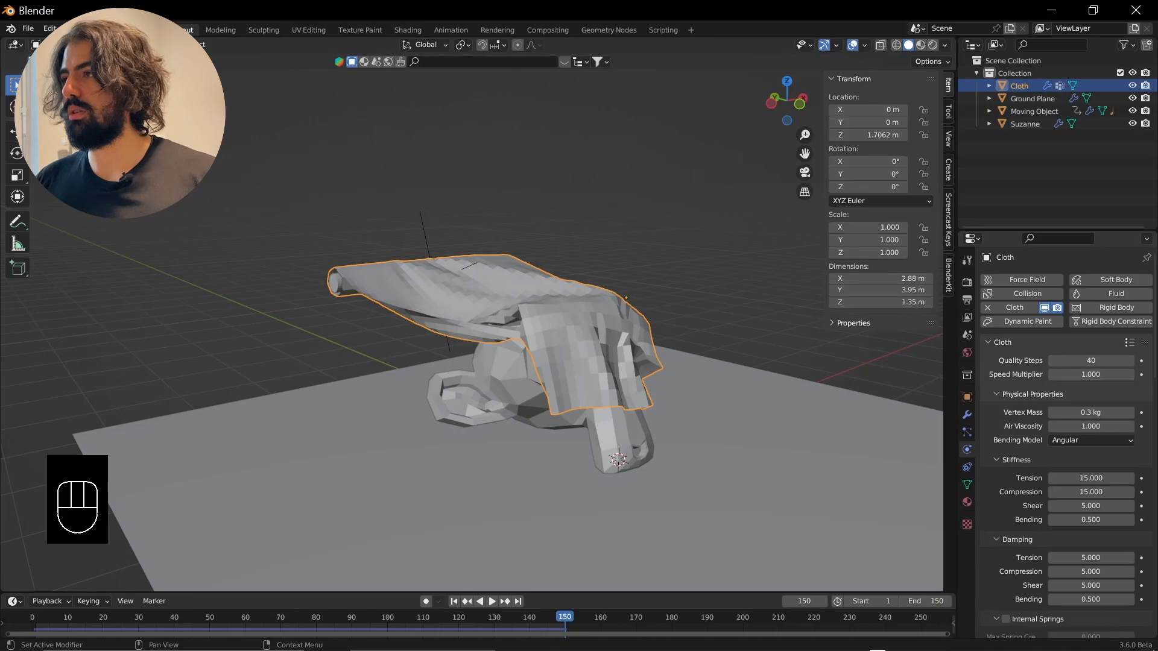
left_click(1091, 478)
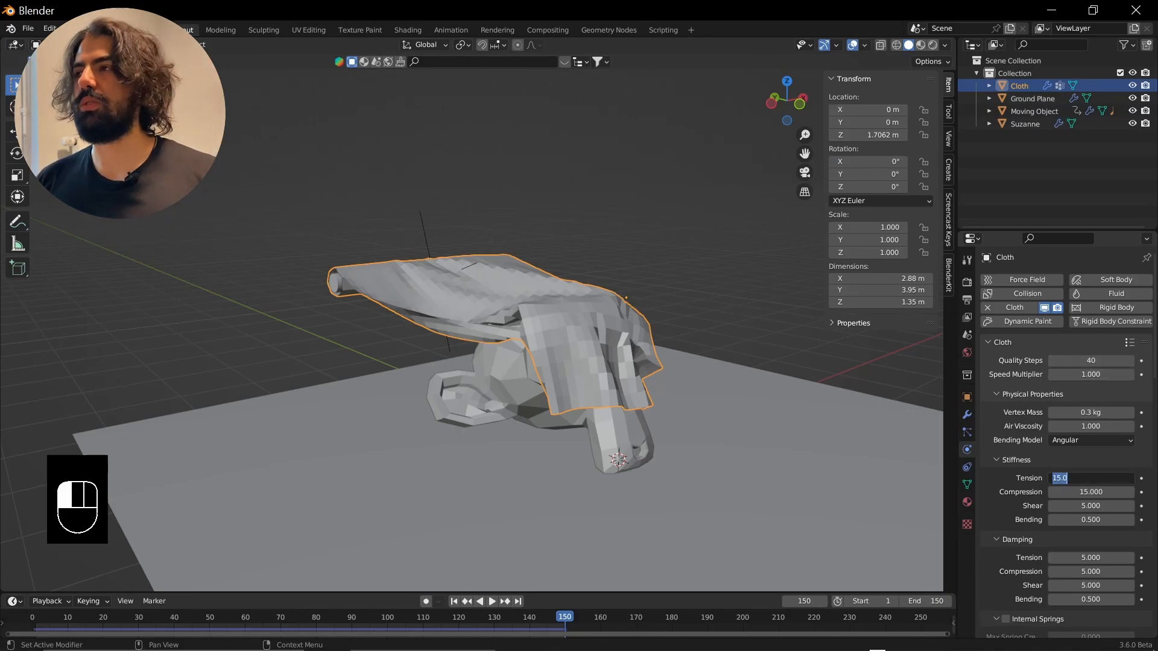
type("30")
key("Return")
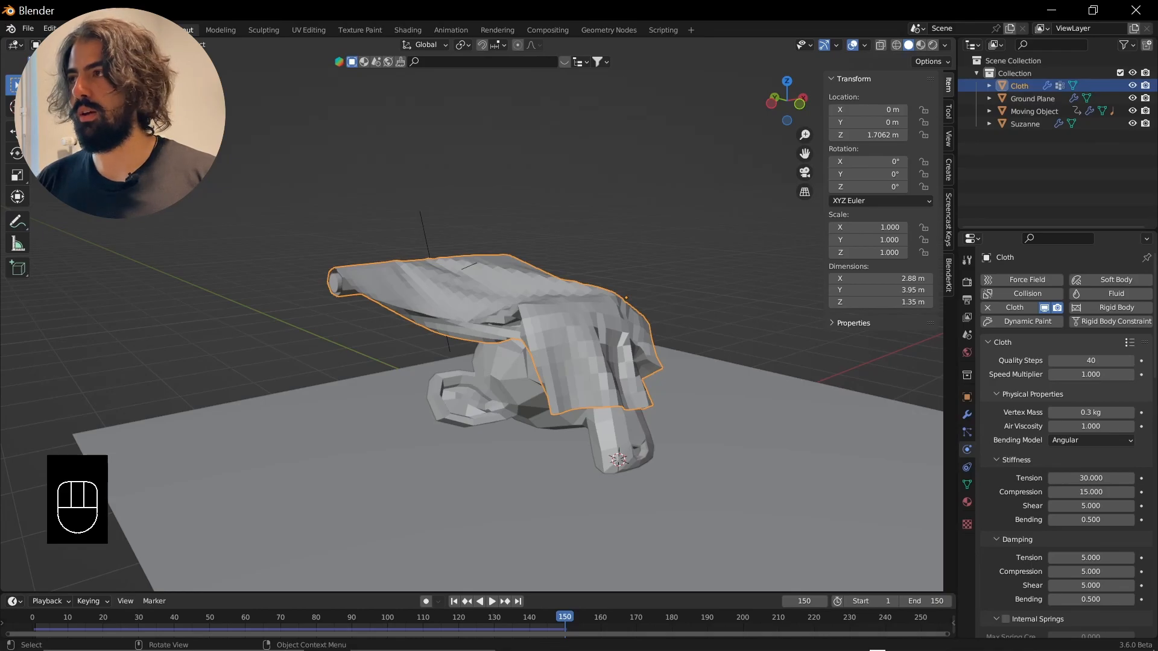
Return to frame 1 and bake all dynamics from the cloth's Cache settings.
middle_click_drag(482, 362, 507, 359)
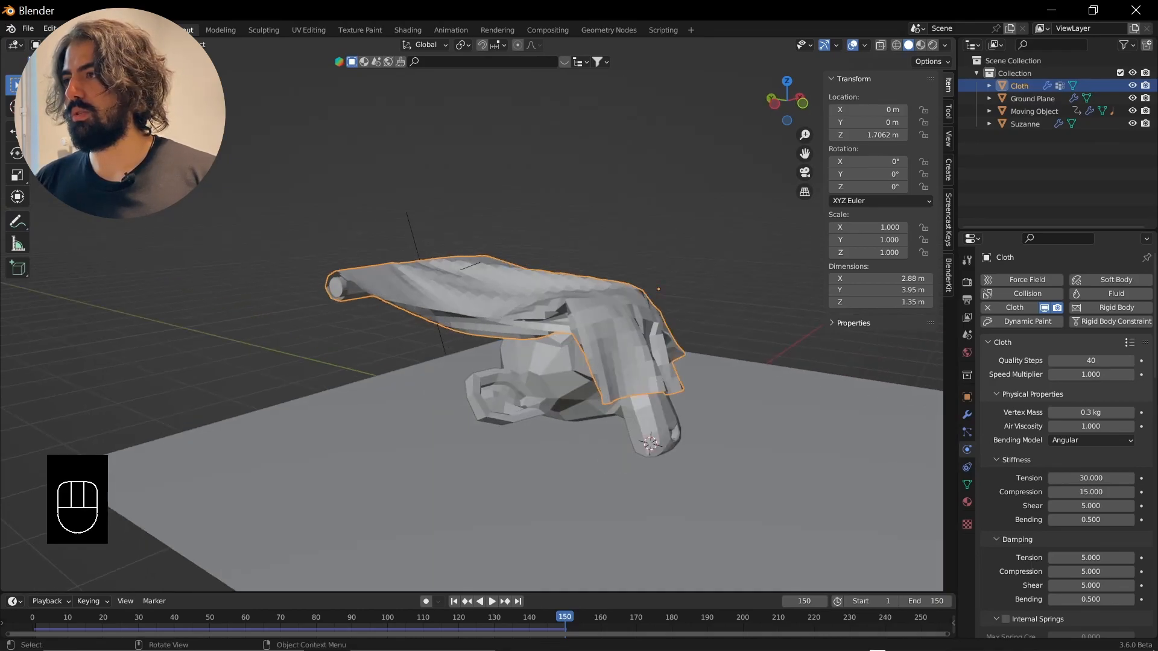
scroll(1066, 440, "down", 10)
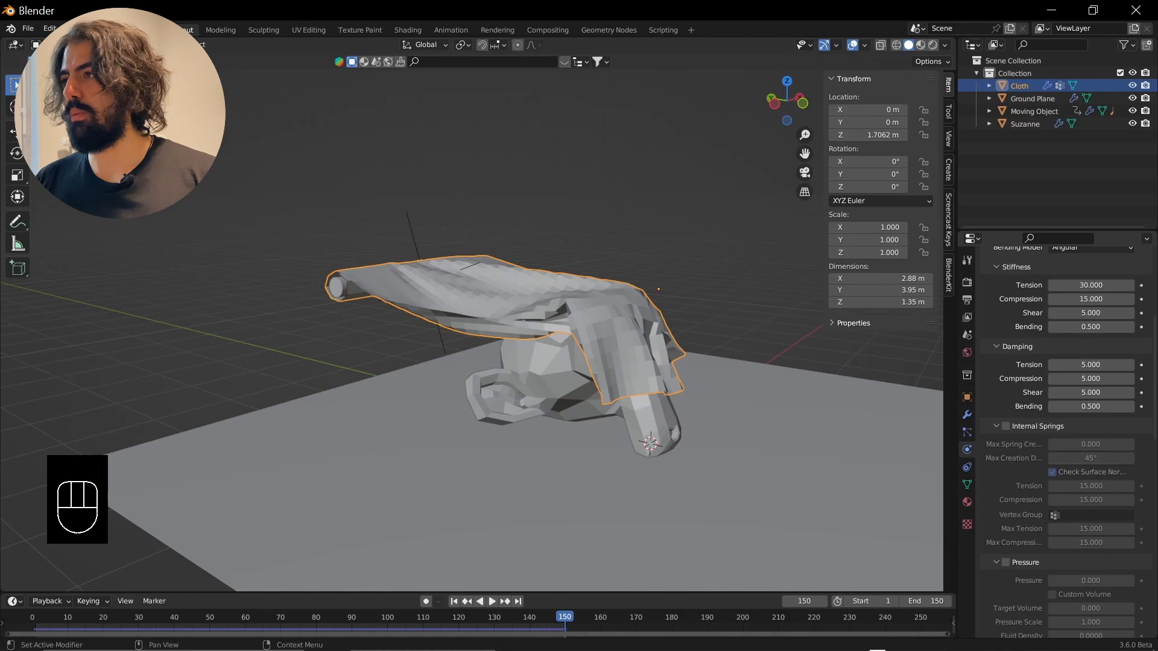
scroll(1066, 440, "down", 5)
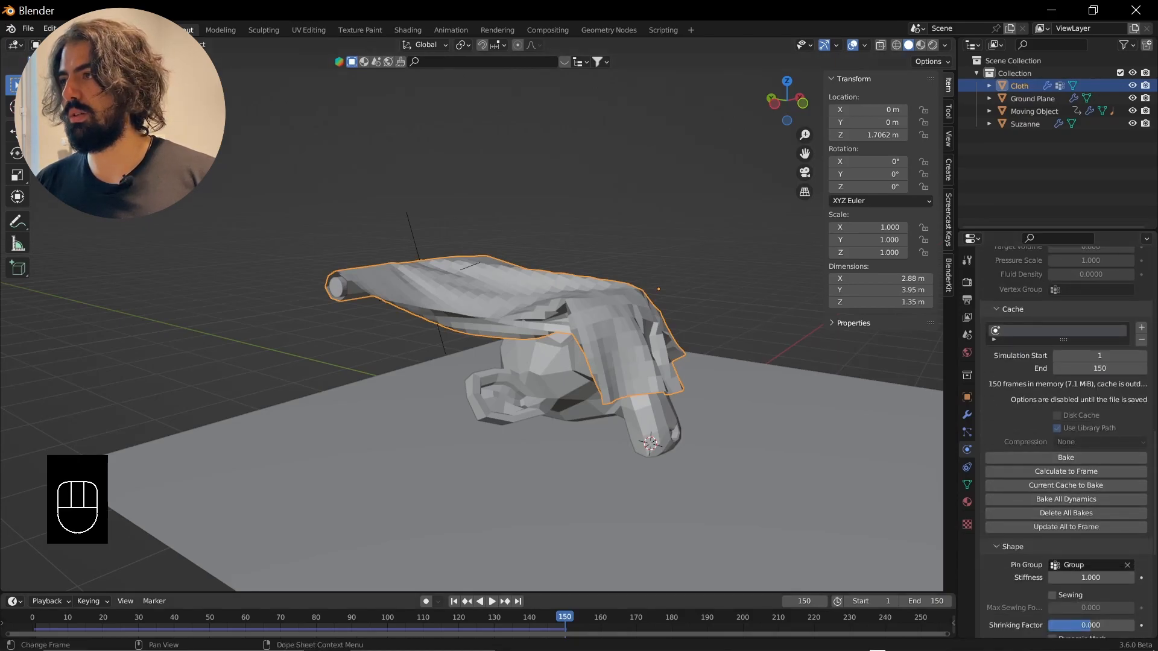
left_click(454, 602)
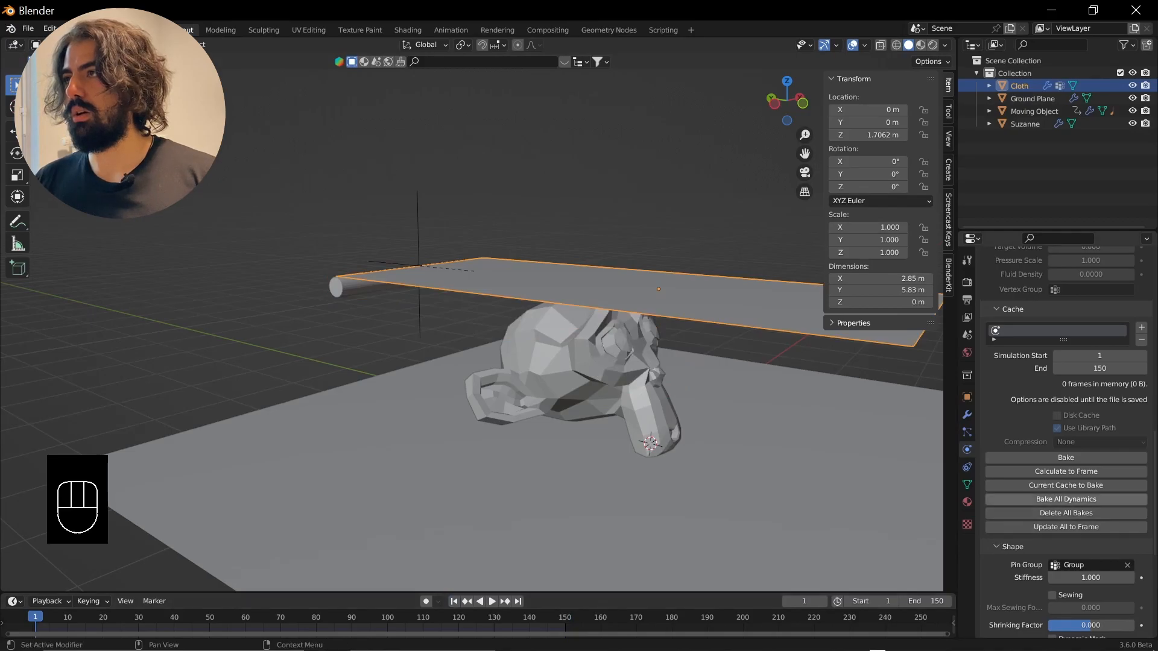
left_click(1066, 499)
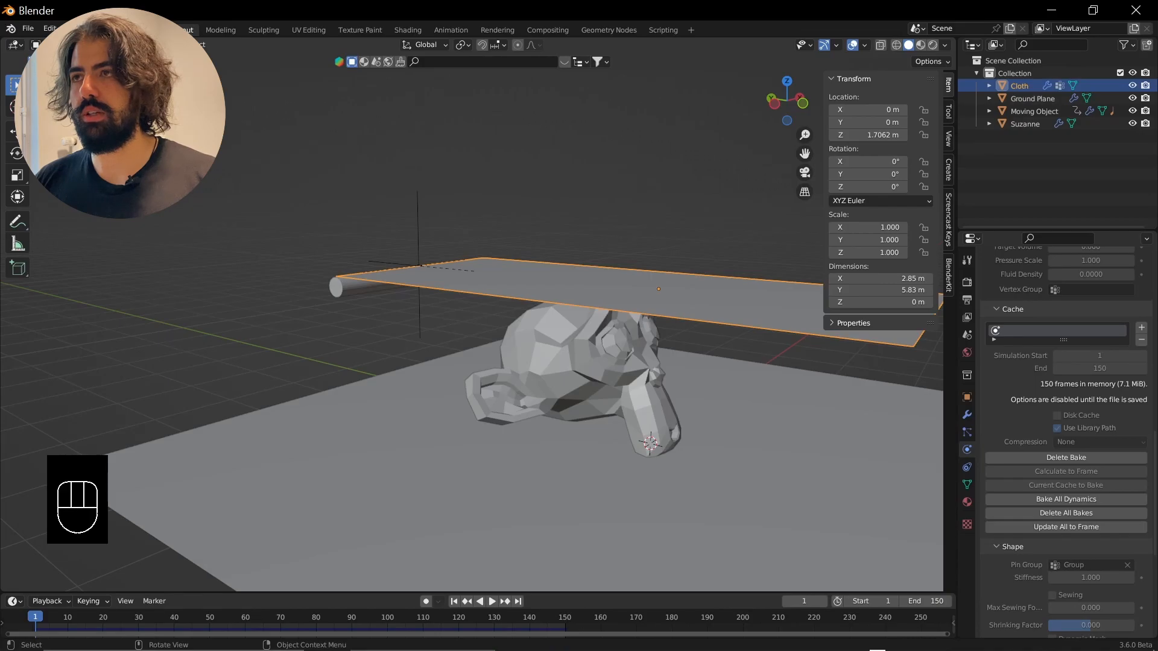
Play the baked simulation to frame 26 and apply Shade Smooth to the cloth.
key("space")
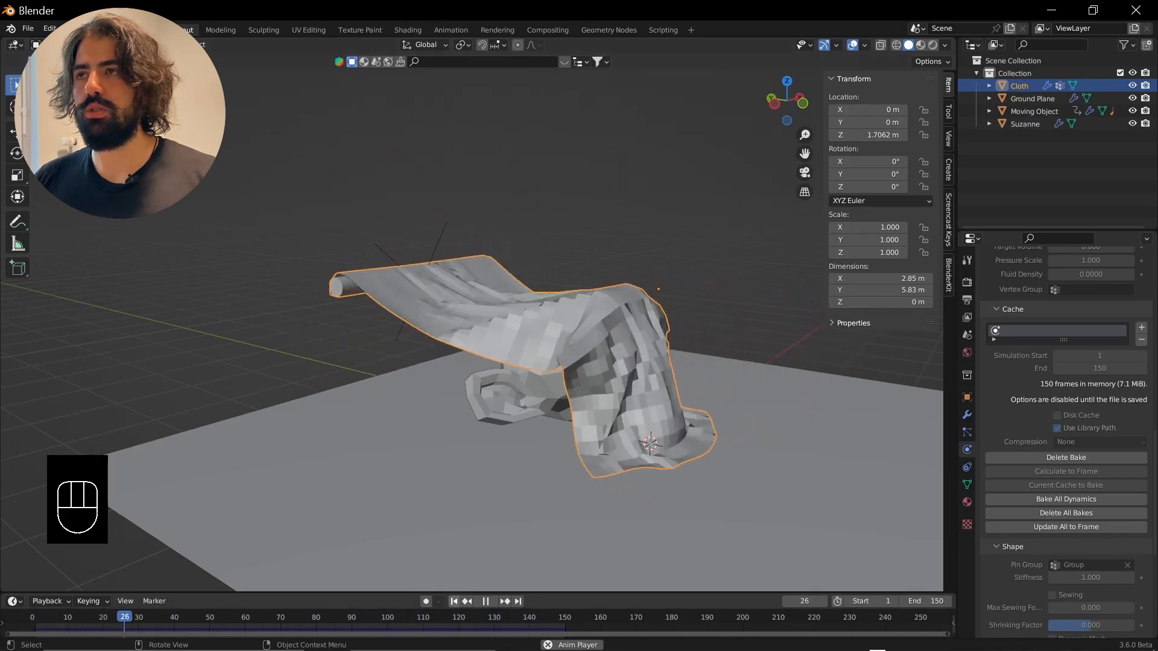
key("space")
right_click(434, 310)
left_click(438, 328)
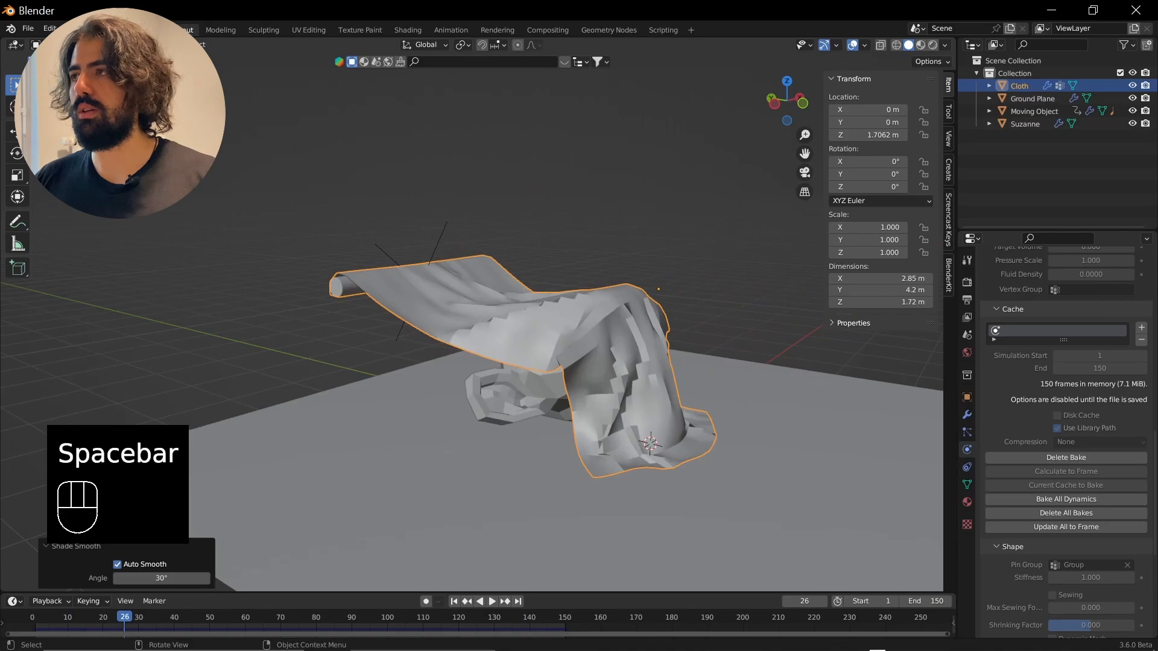
Add a Subdivision Surface modifier to the cloth and raise its viewport level by one.
scroll(449, 325, "up", 3)
left_click(966, 414)
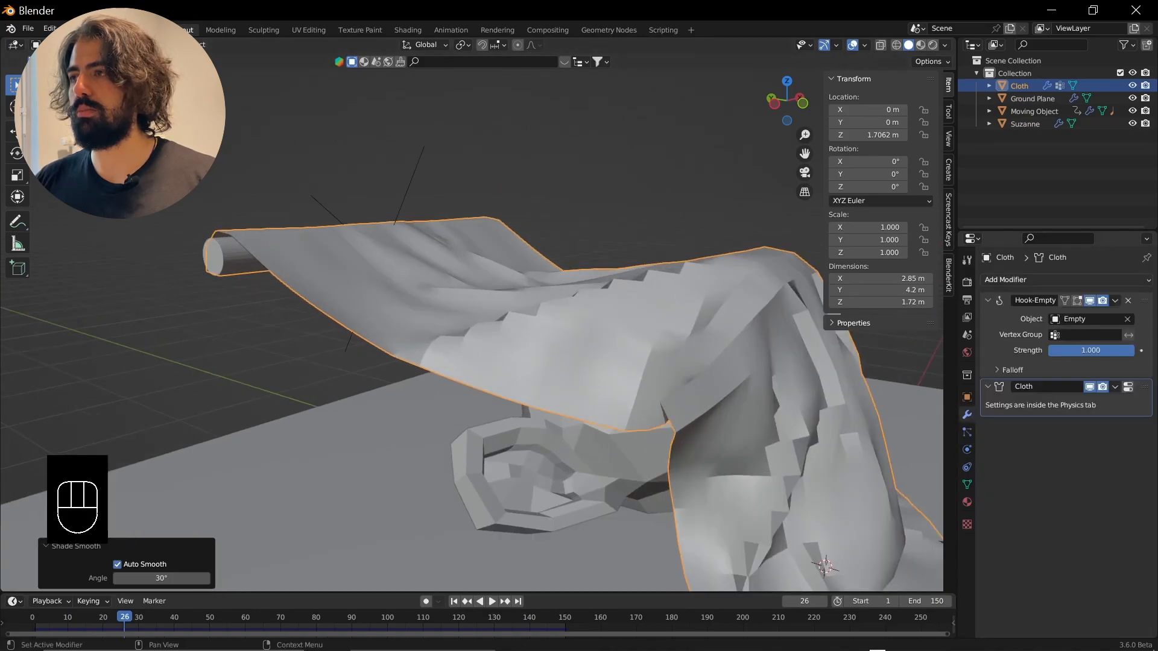
left_click(1066, 279)
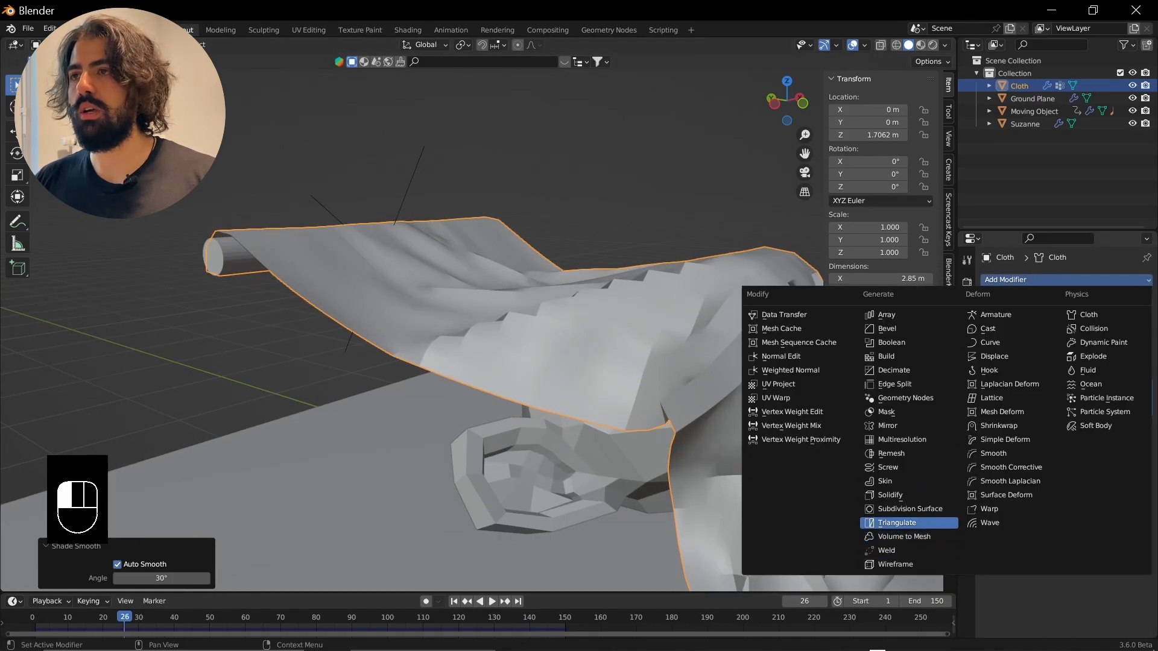
left_click(909, 509)
middle_click_drag(543, 362, 476, 356)
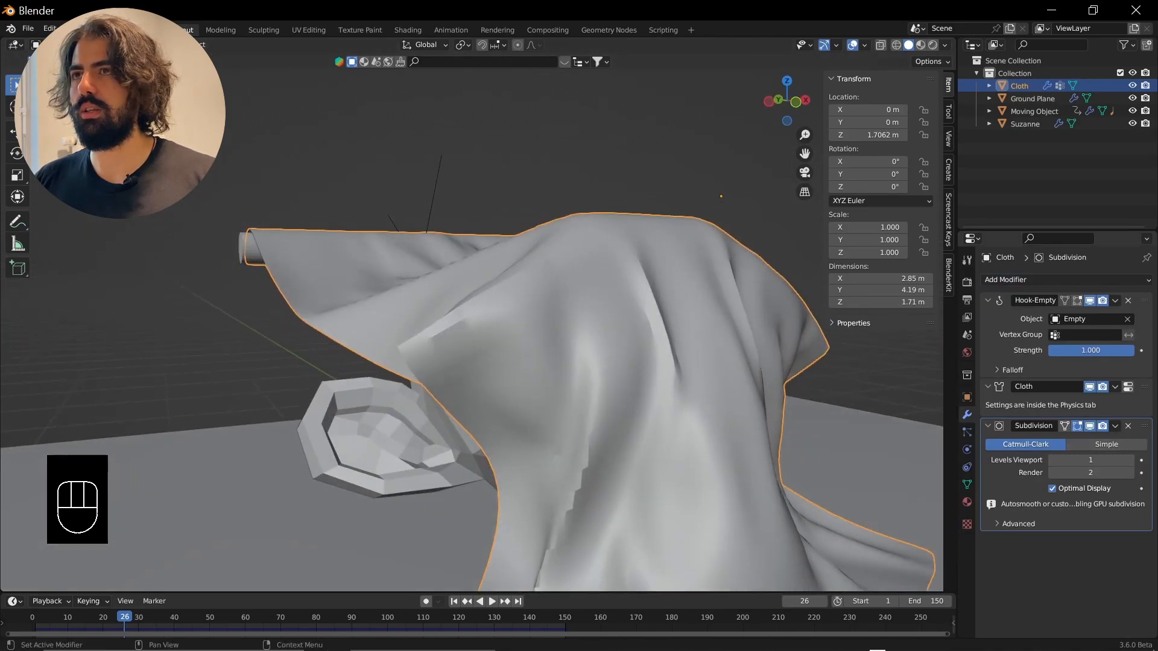
left_click(1130, 460)
middle_click_drag(633, 362, 603, 376)
scroll(603, 375, "down", 3)
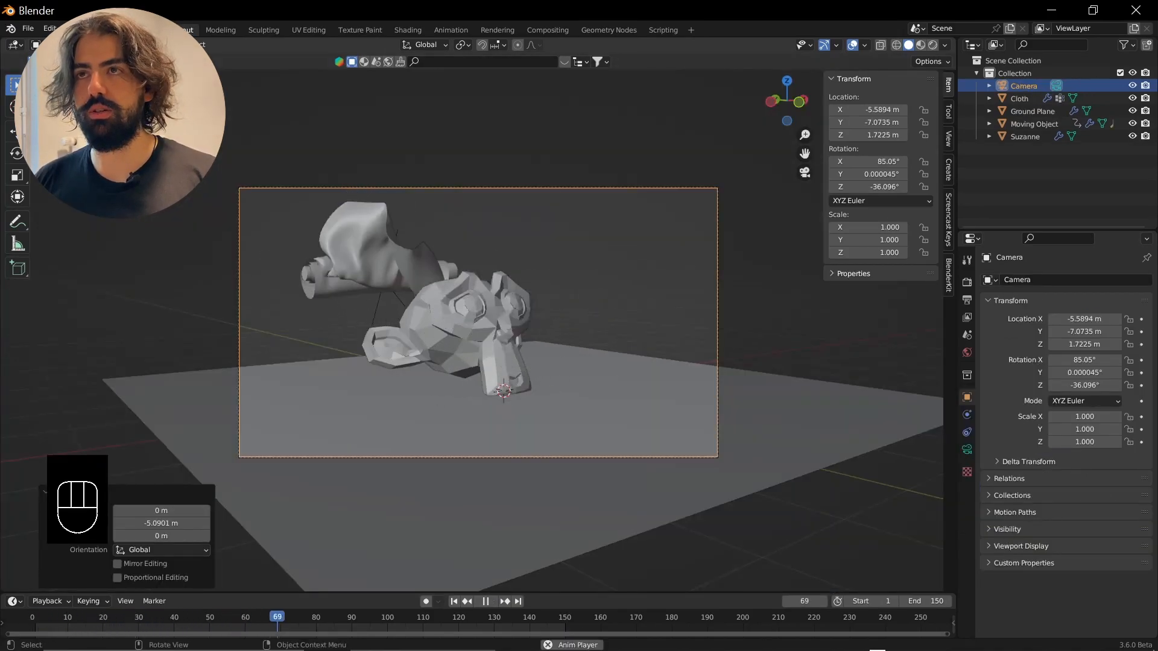
Stop playback at frame 75, select the Moving Object cylinder and snap the 3D cursor to it.
key("space")
left_click(302, 274)
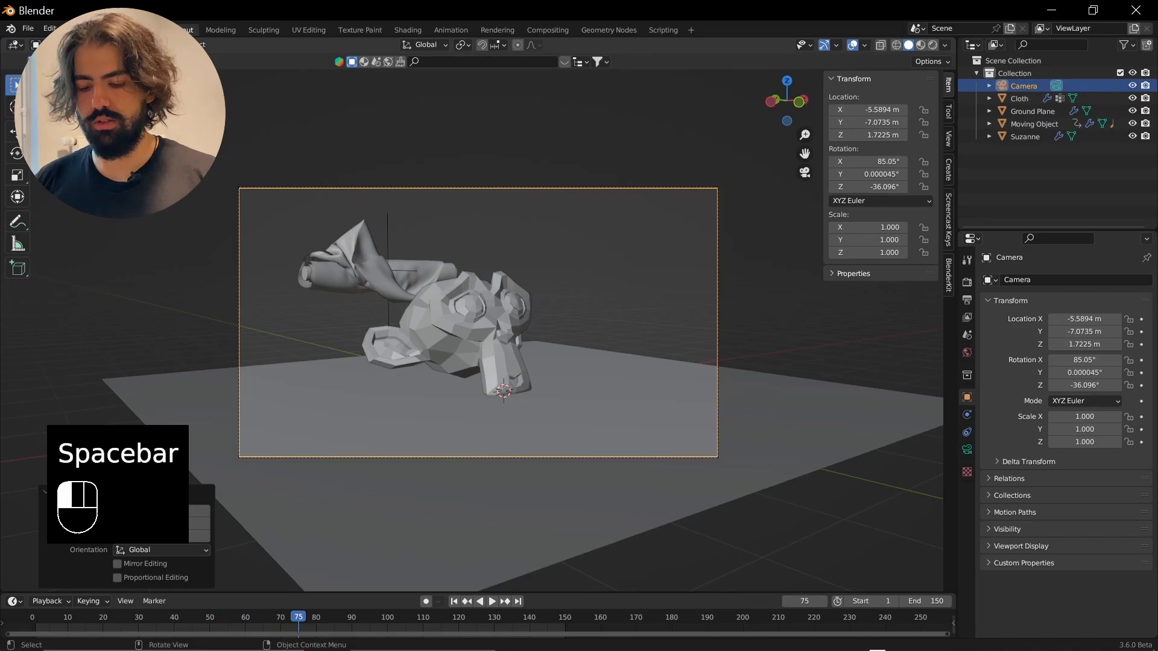
left_click(302, 274)
key("shift+a")
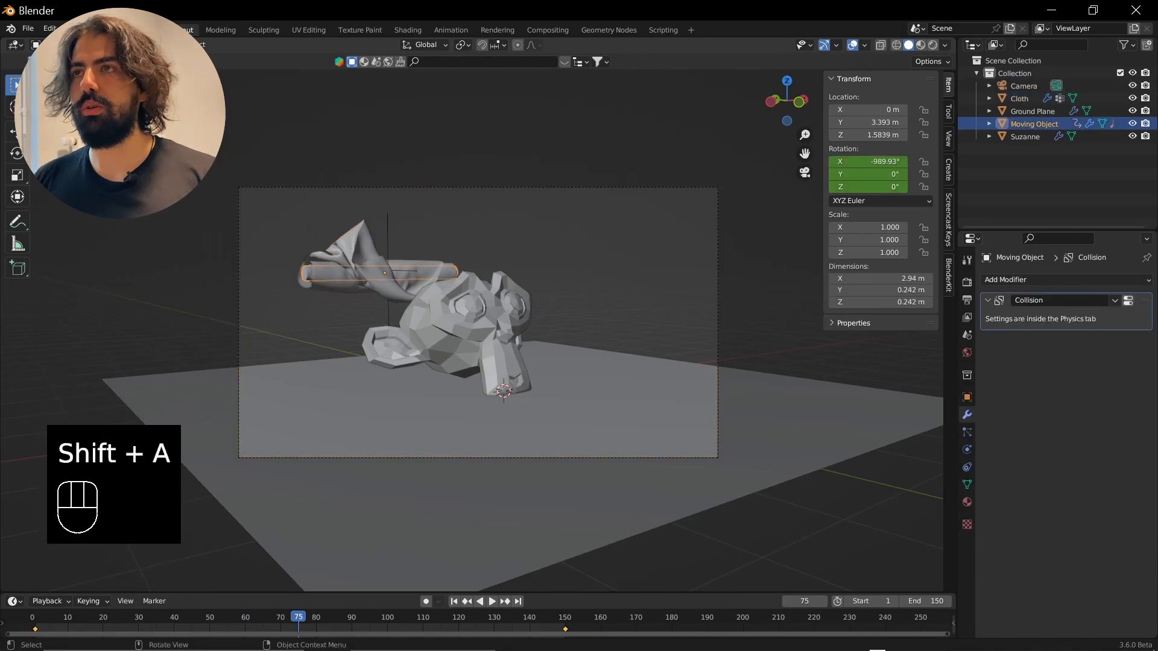
key("ctrl+s")
left_click(764, 158)
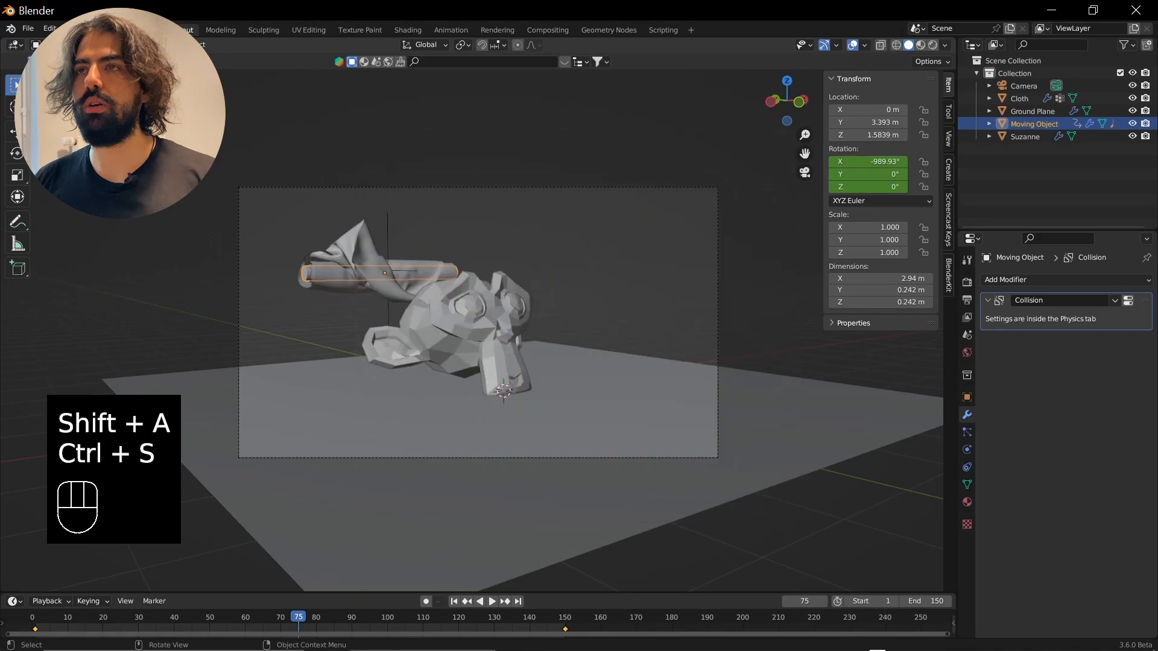
key("shift+s")
left_click(460, 328)
Add a cube at the 3D cursor and scale its mesh to about 3.1 m along X and 0.8 m along Y.
key("shift+a")
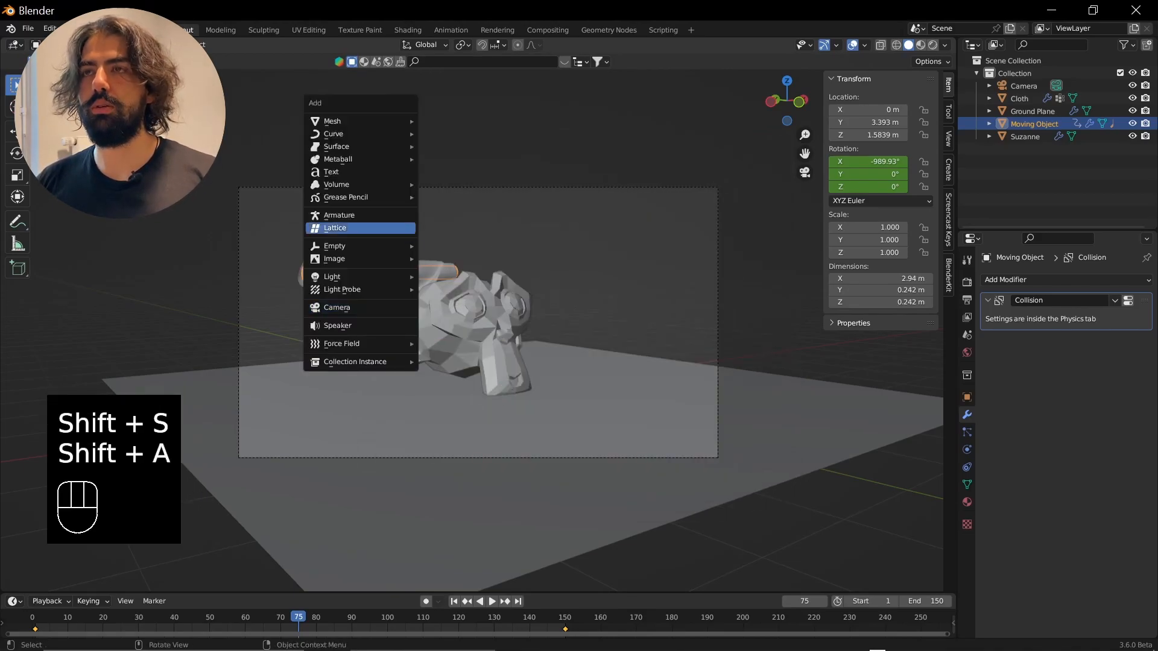
mouse_move(362, 119)
left_click(476, 119)
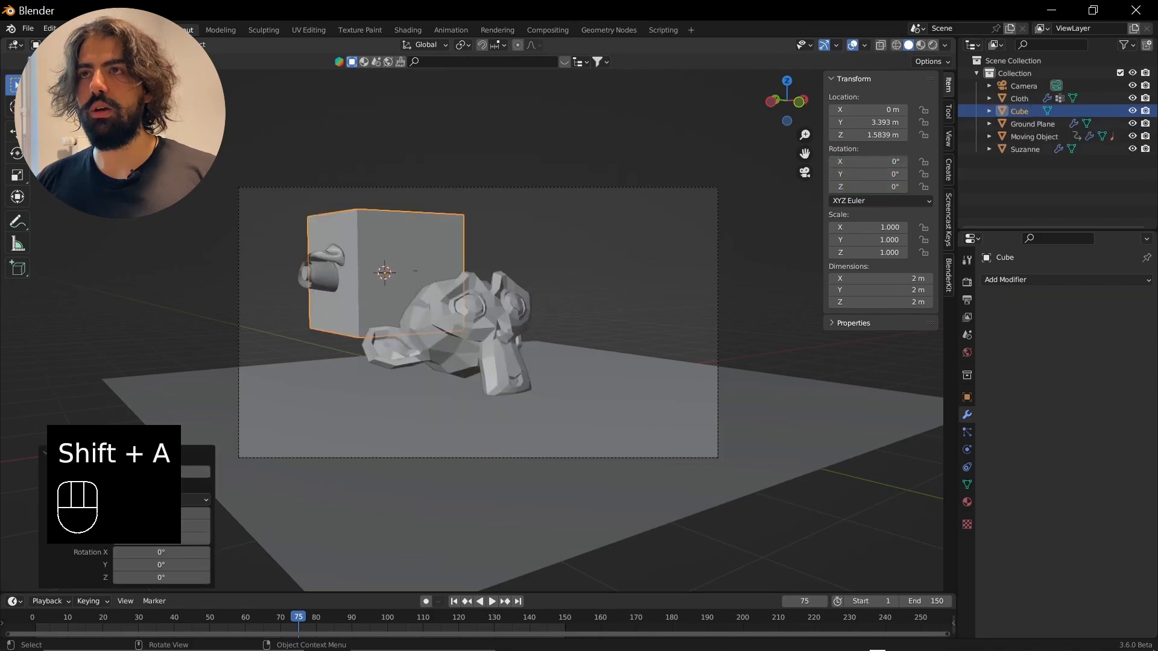
key("Tab")
key("s")
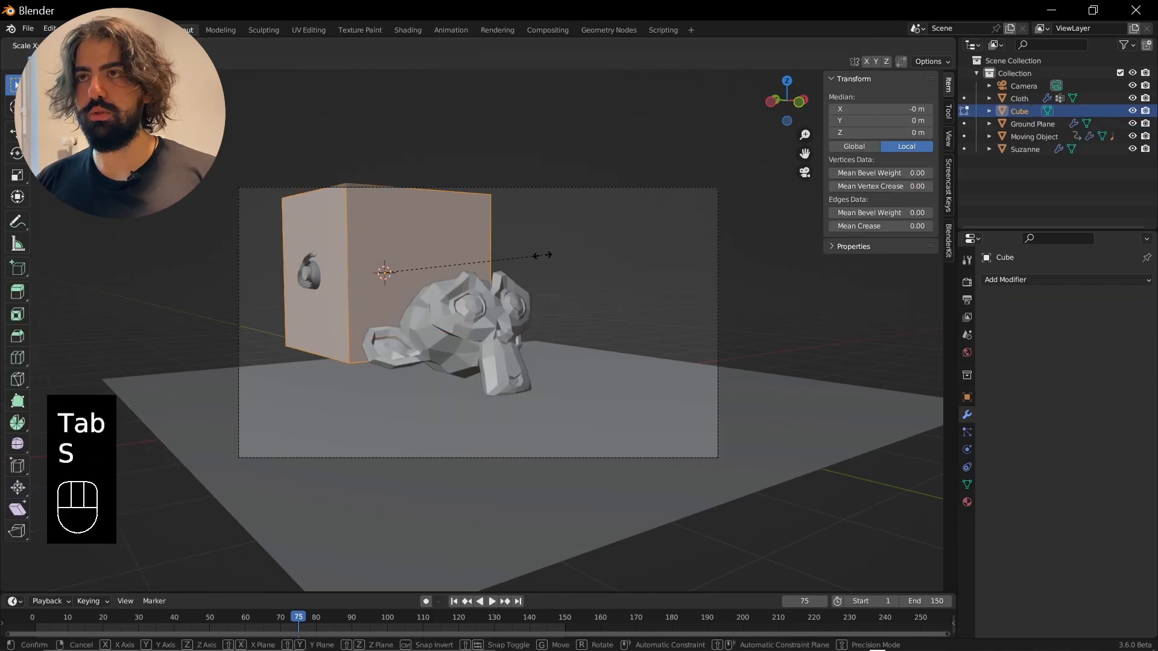
left_click(567, 254)
key("s")
key("y")
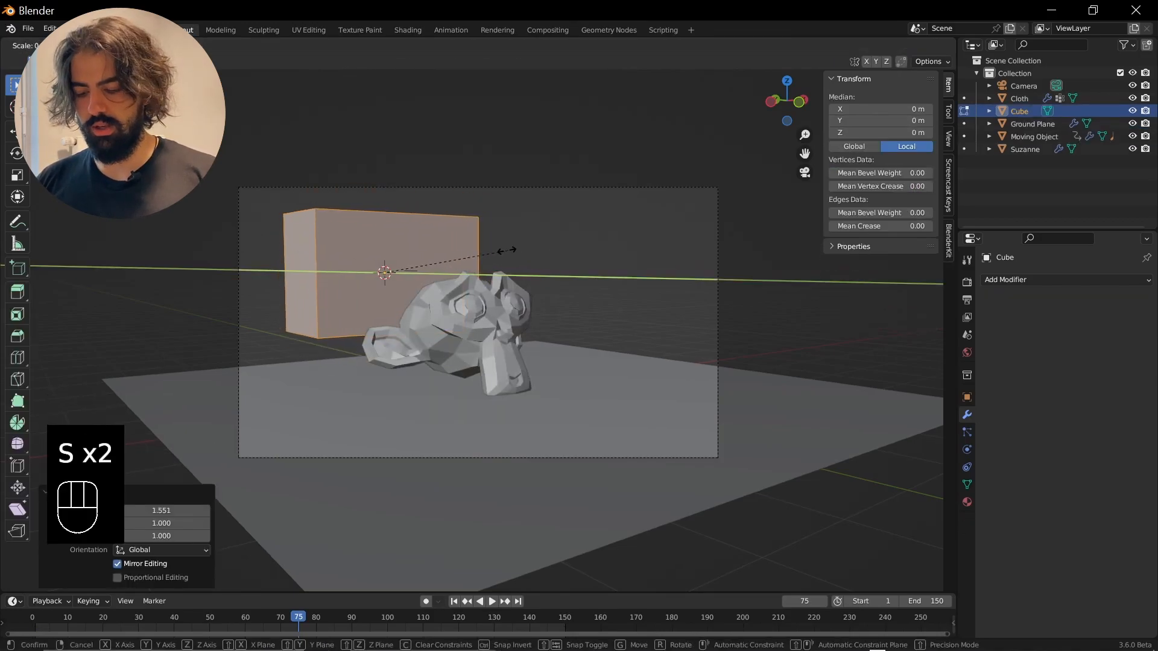
left_click(422, 256)
key("Tab")
Lower the cube along Z to a location of about 1.09 m.
key("g")
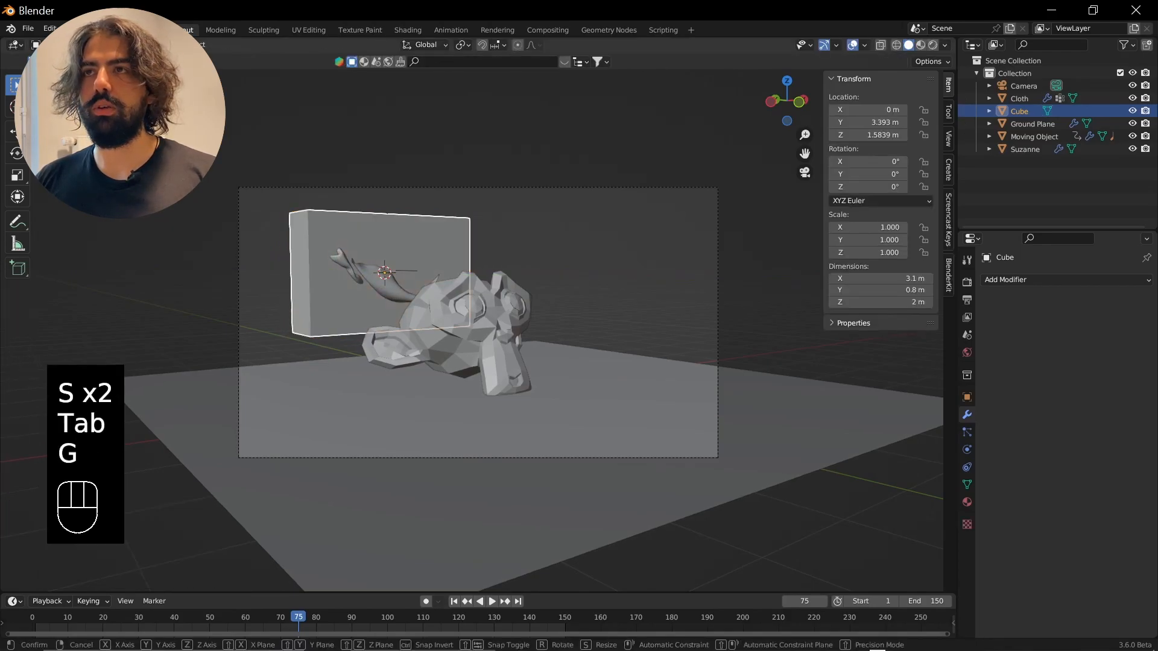
key("z")
left_click(422, 259)
Cut three evenly spaced horizontal edge loops around the cube's mesh.
key("Tab")
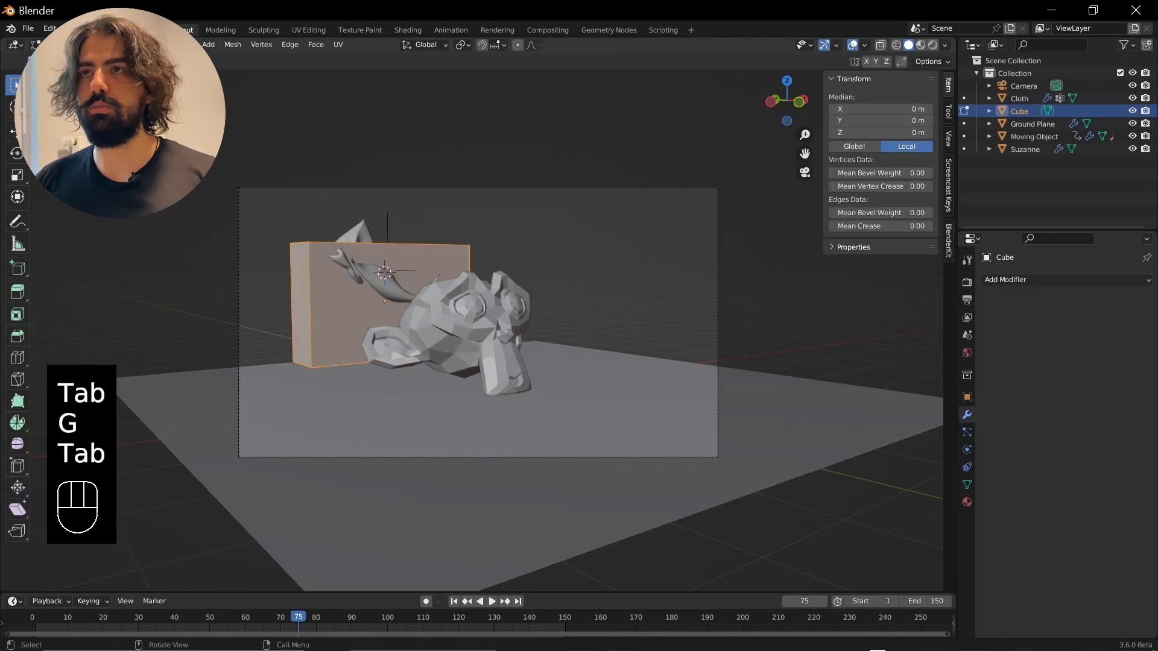
key("ctrl+r")
scroll(469, 264, "up", 2)
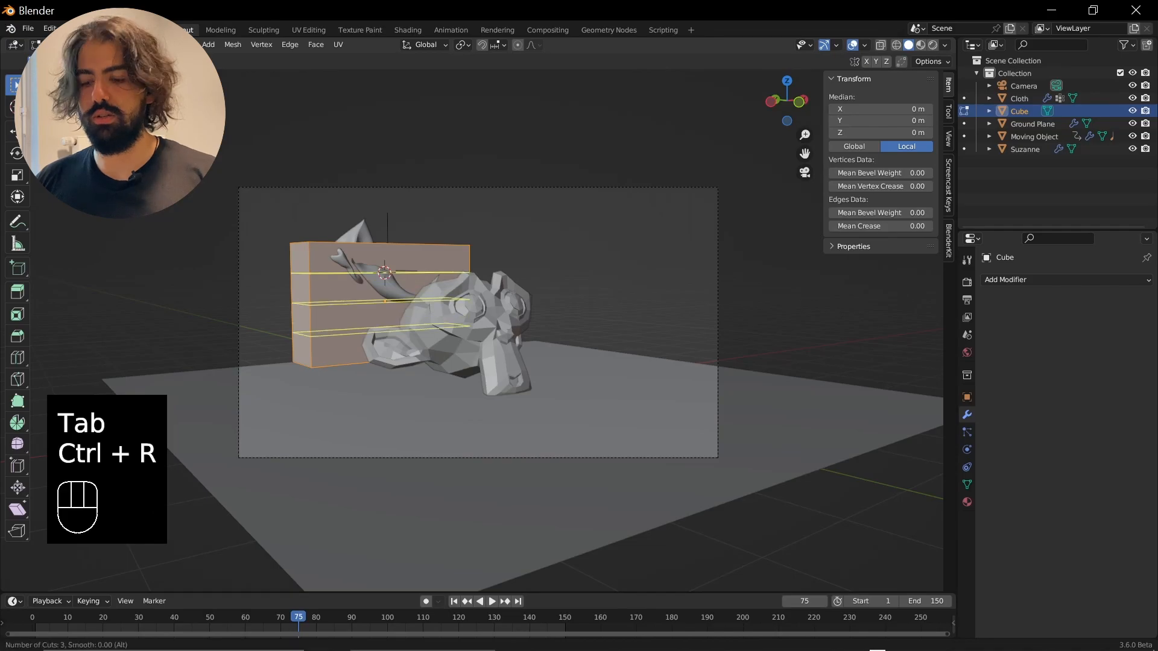
left_click(470, 263)
left_click(469, 263)
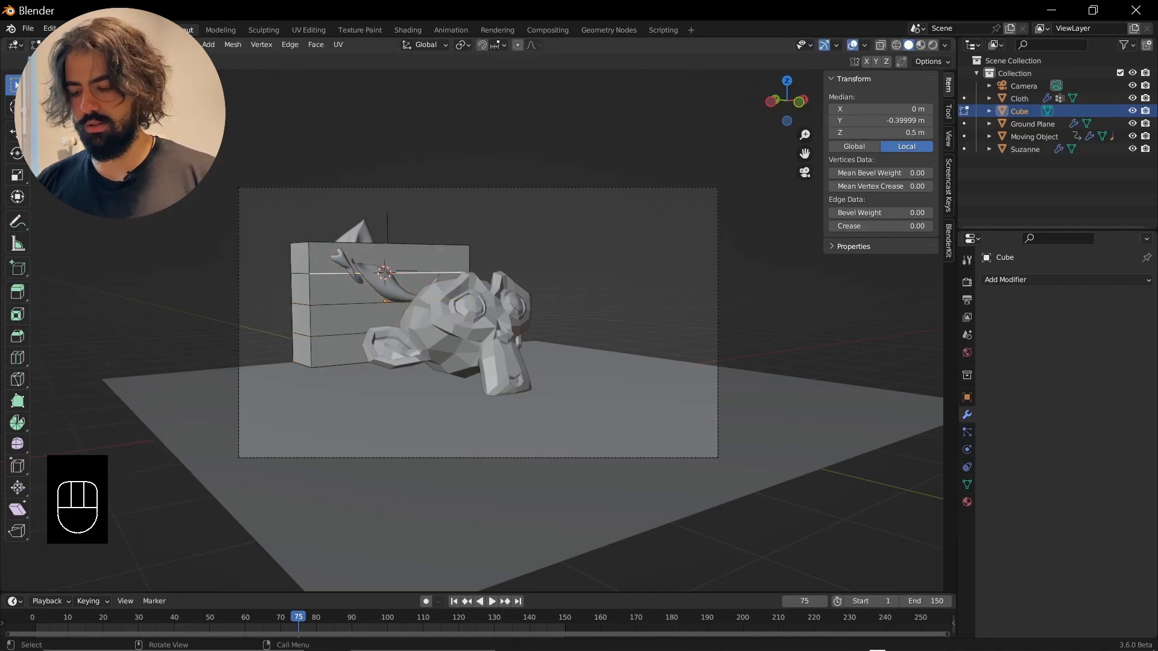
Inset the cube's uppermost front face by about 0.03 m and extrude it inward to form a recess.
key("3")
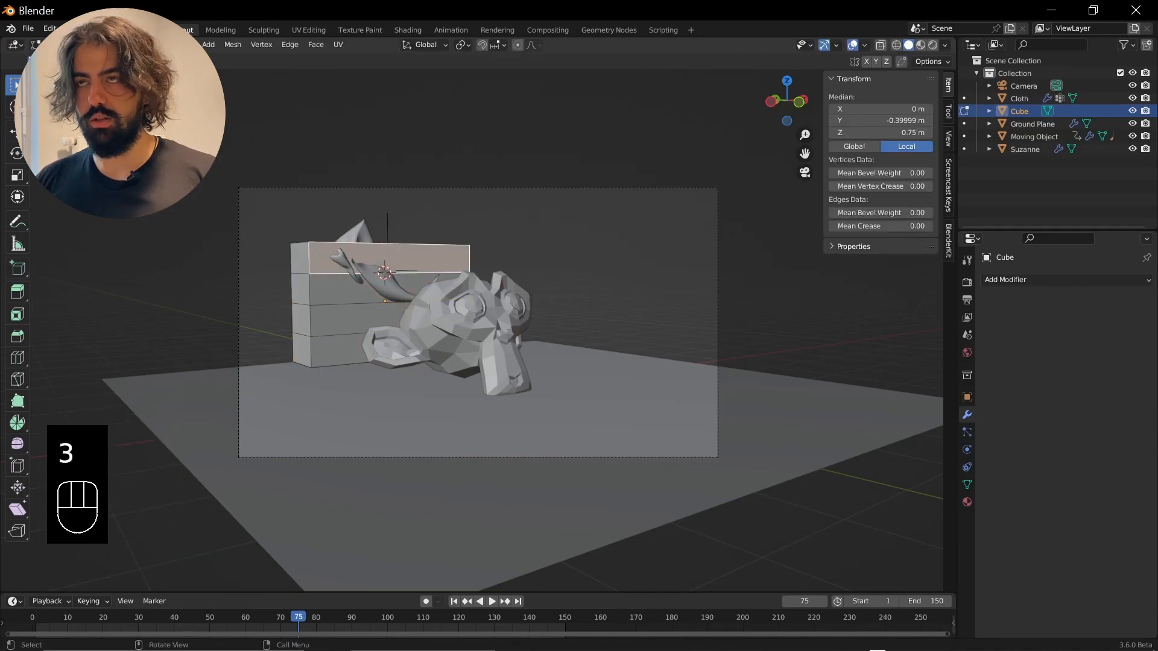
key("i")
left_click(416, 260)
key("e")
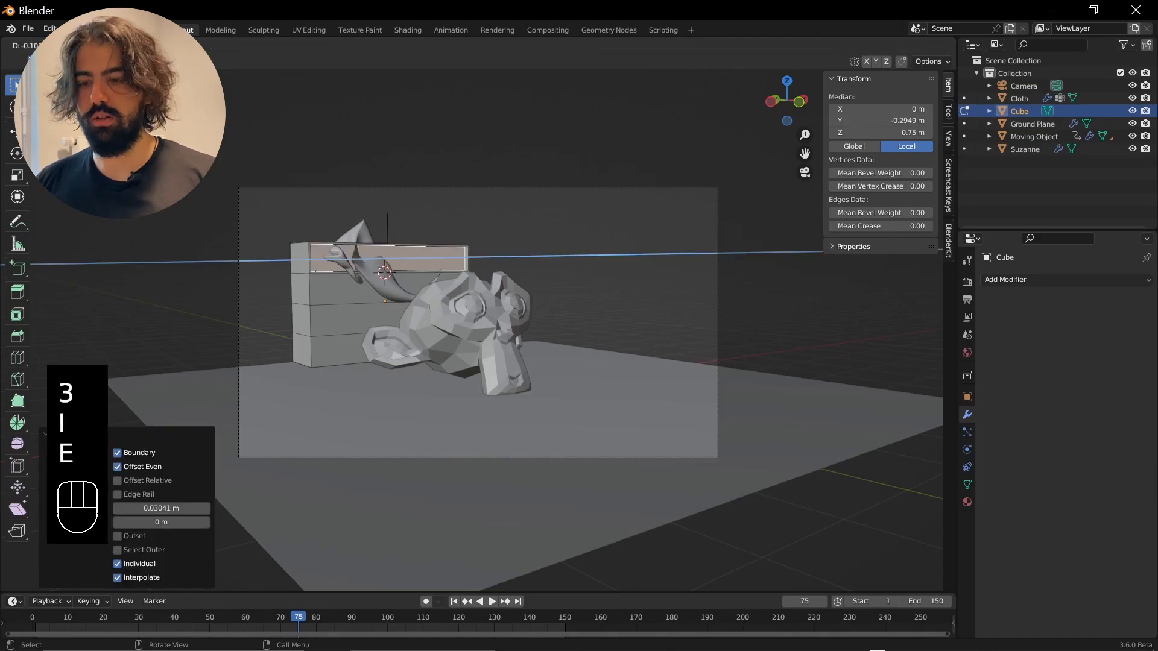
key("Tab")
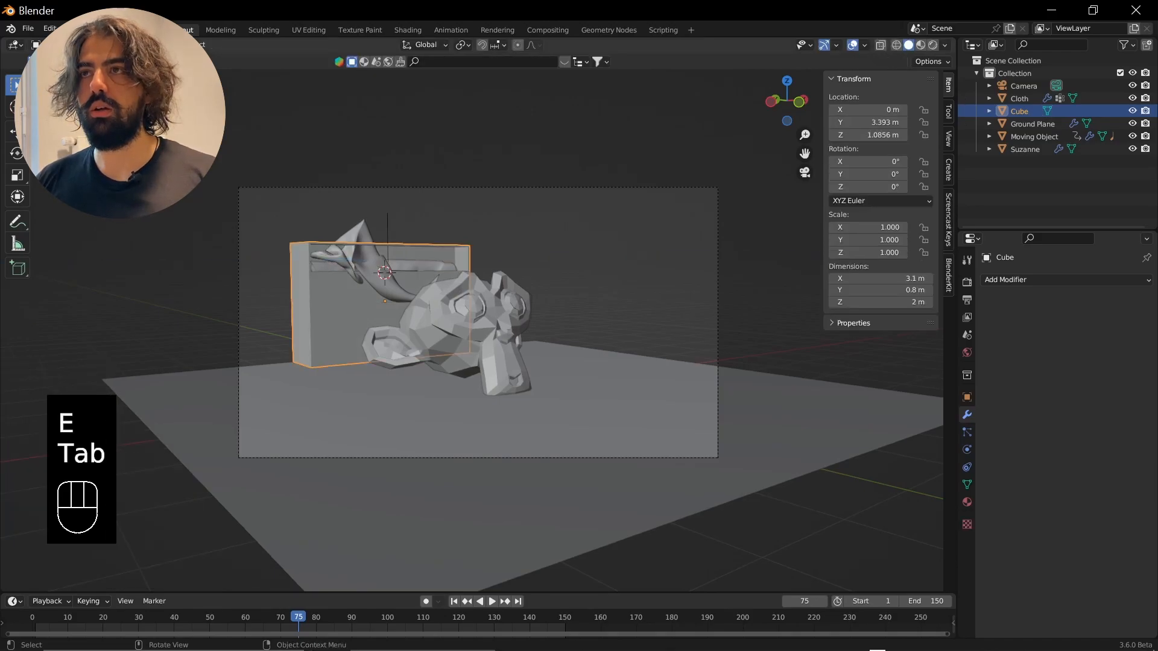
Move the recessed cube to about X -0.15 m, Y 3.56 m and Z 0.87 m so its recess surrounds the cylinder.
key("g")
key("z")
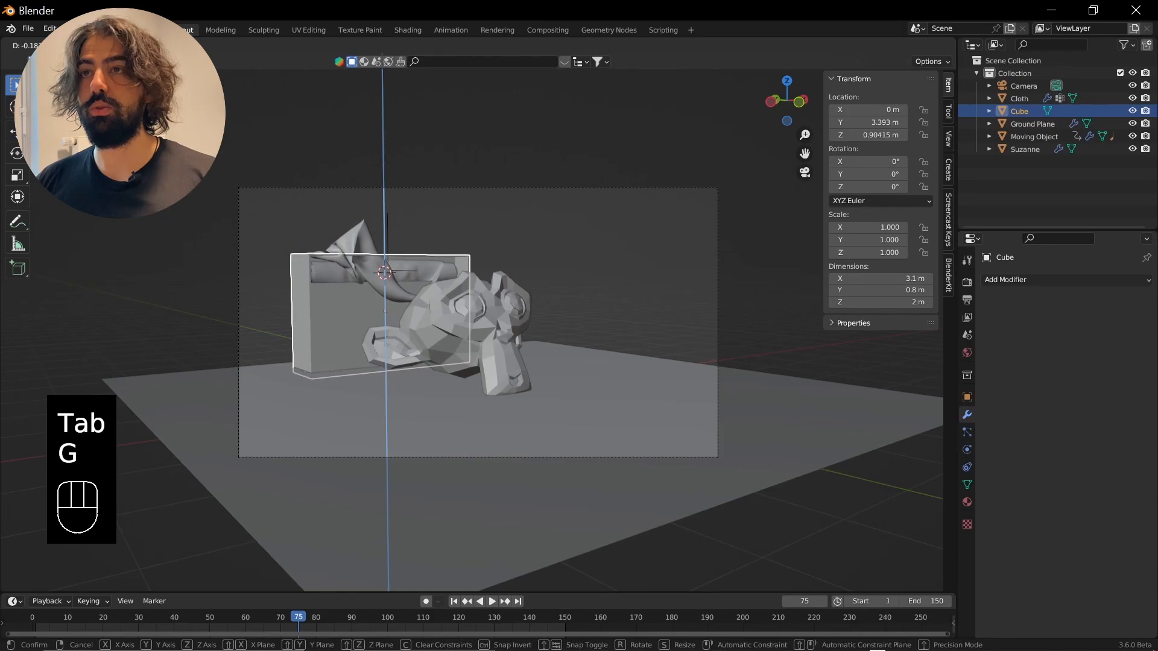
left_click(386, 313)
key("g")
key("y")
key("x")
left_click(377, 313)
key("g")
key("y")
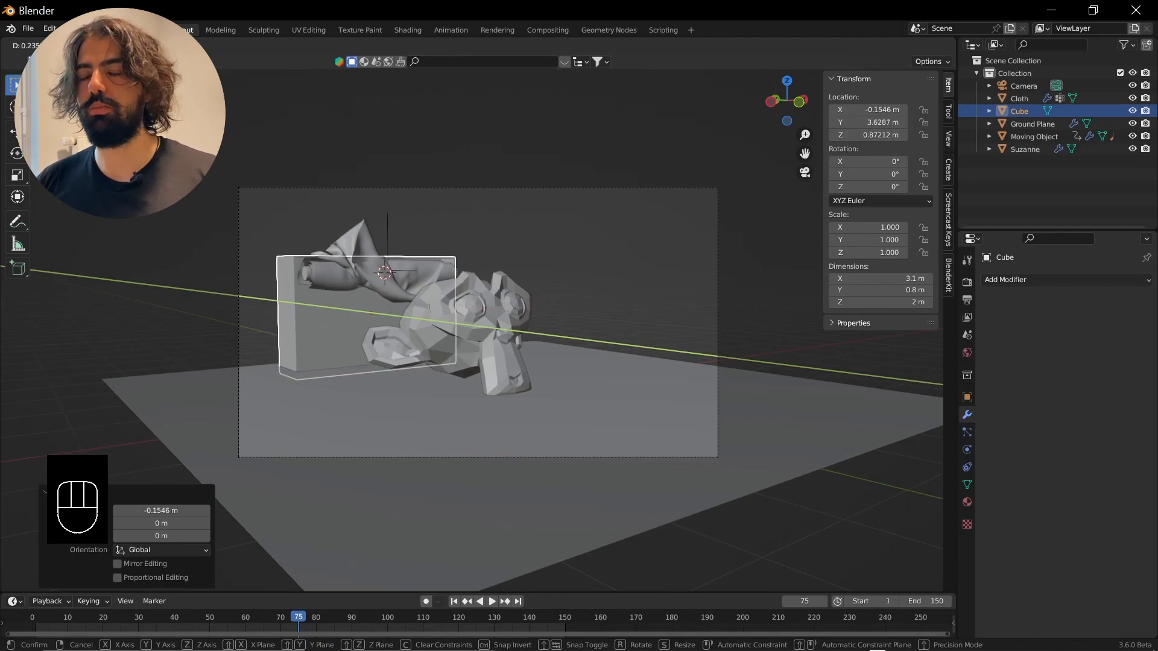
left_click(373, 312)
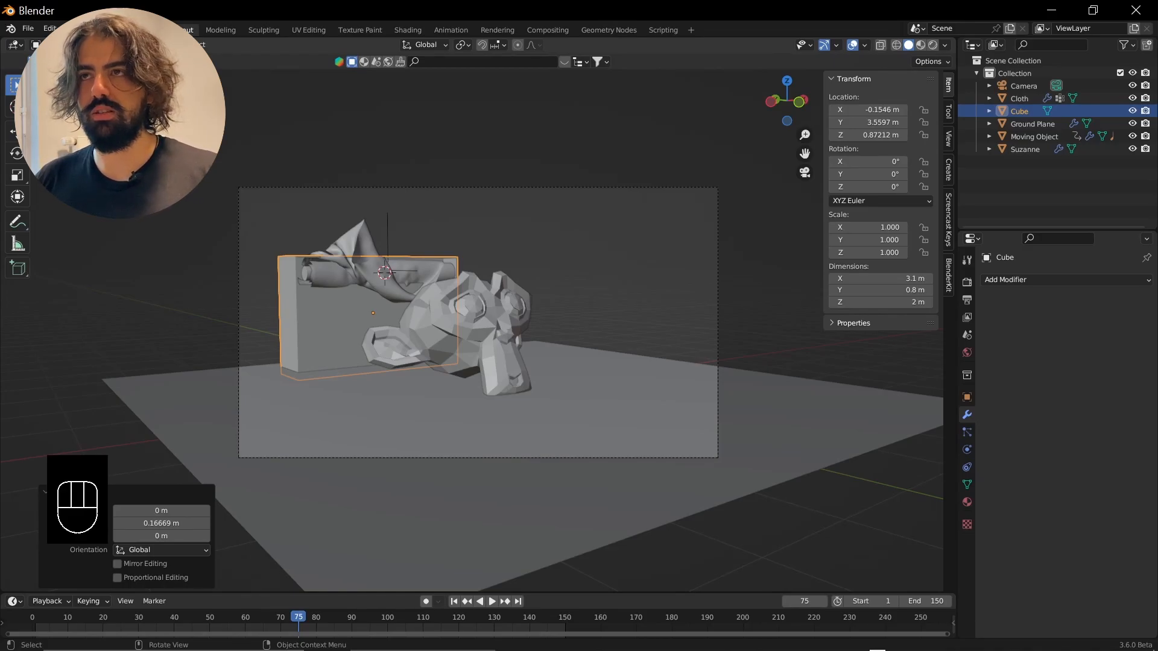
Return to frame 1 and play the cloth simulation with the recessed cube behind the cylinder.
key("shift+Left")
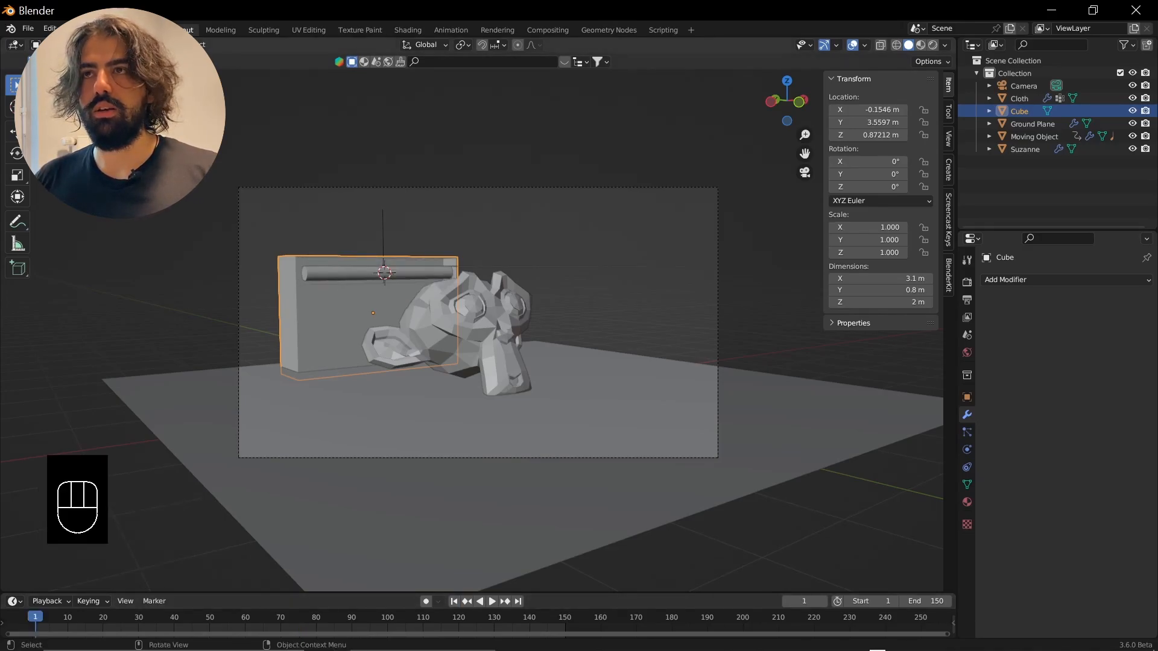
key("space")
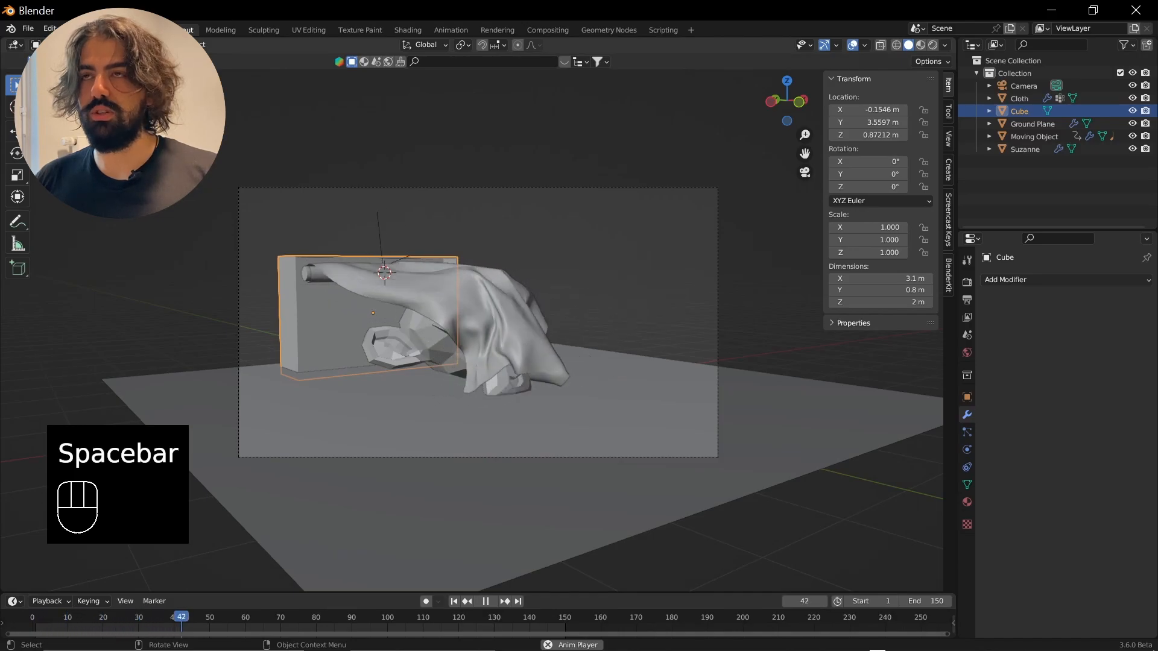